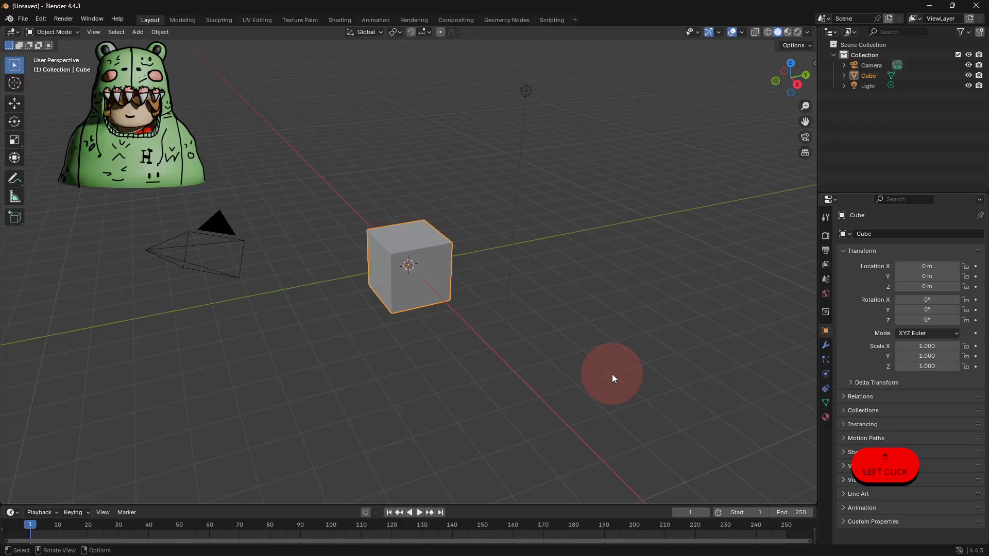
# Add a Subdivision Surface modifier to the default cube
pyautogui.moveTo(612, 374); pyautogui.dragTo(533, 377, button='middle')
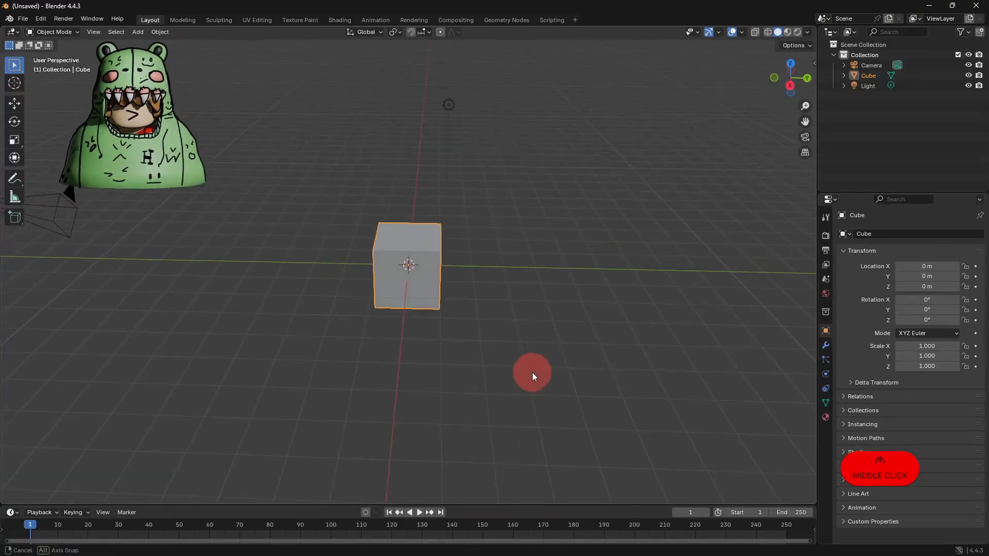
pyautogui.moveTo(665, 383); pyautogui.dragTo(782, 372, button='middle')
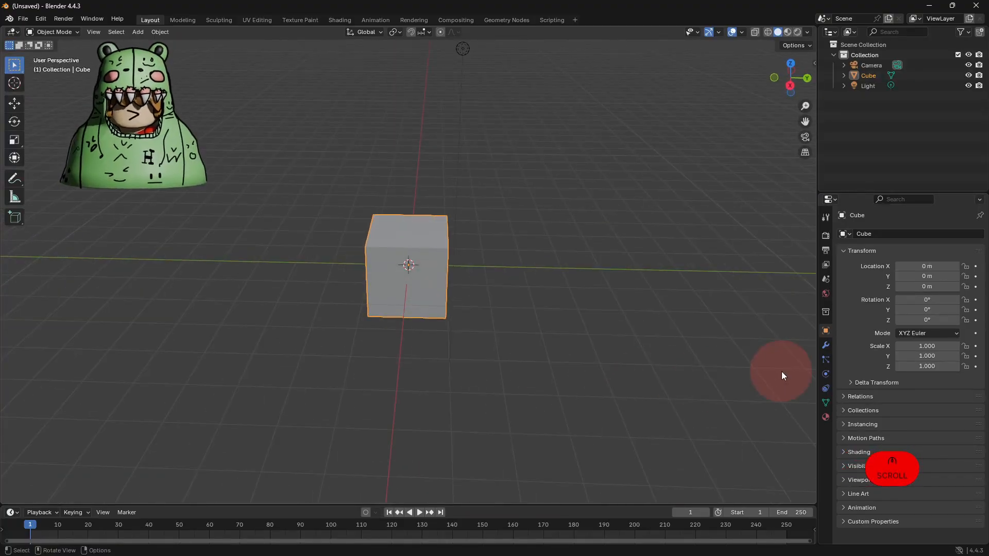
pyautogui.click(824, 344)
pyautogui.click(902, 235)
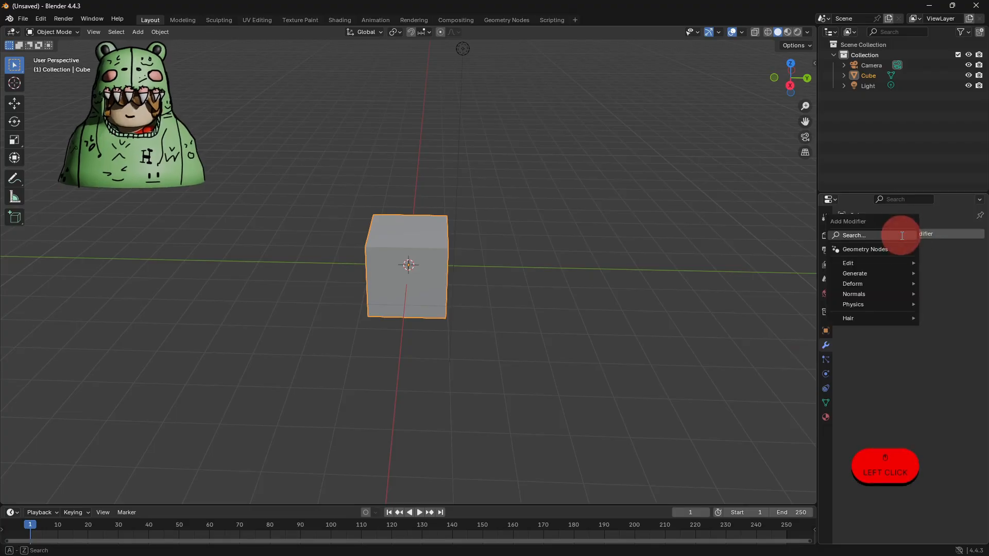
pyautogui.write('sub')
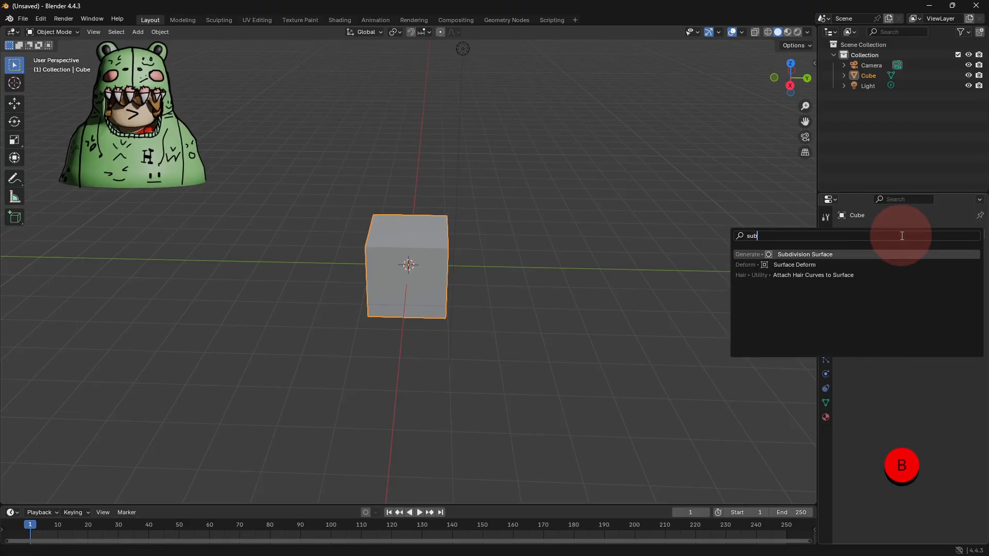
pyautogui.click(879, 255)
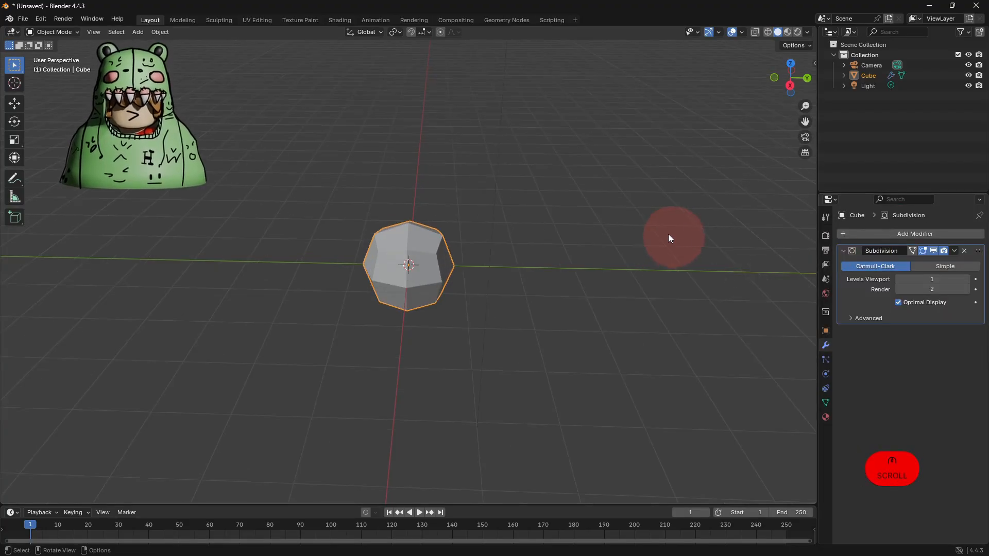
# Duplicate the subdivided cube and place the copy right beside the original along the Y axis
pyautogui.moveTo(591, 241)
pyautogui.mouseDown(button='middle')
pyautogui.moveTo(549, 238)
pyautogui.moveTo(594, 237)
pyautogui.mouseUp(button='middle')
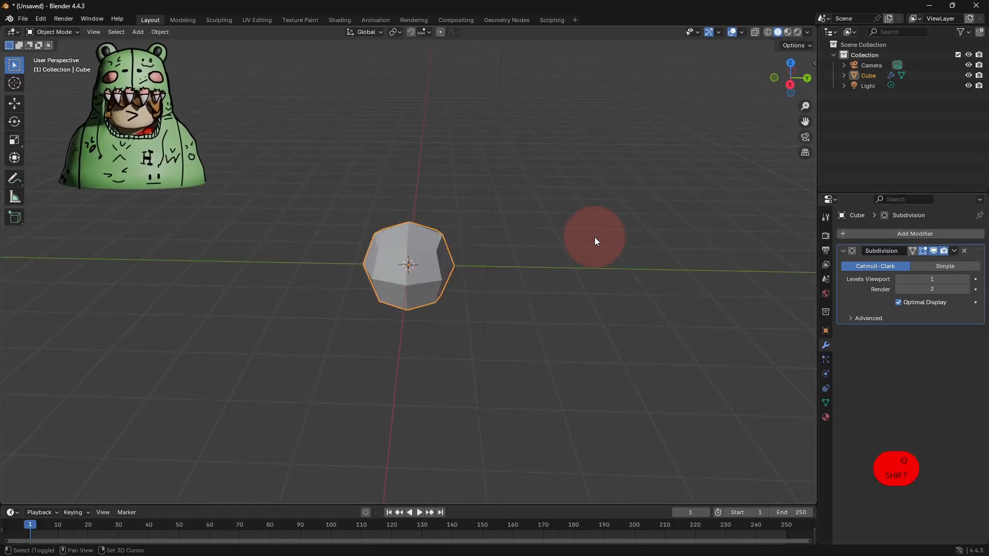
pyautogui.hotkey('shift', 'd')
pyautogui.click(684, 241)
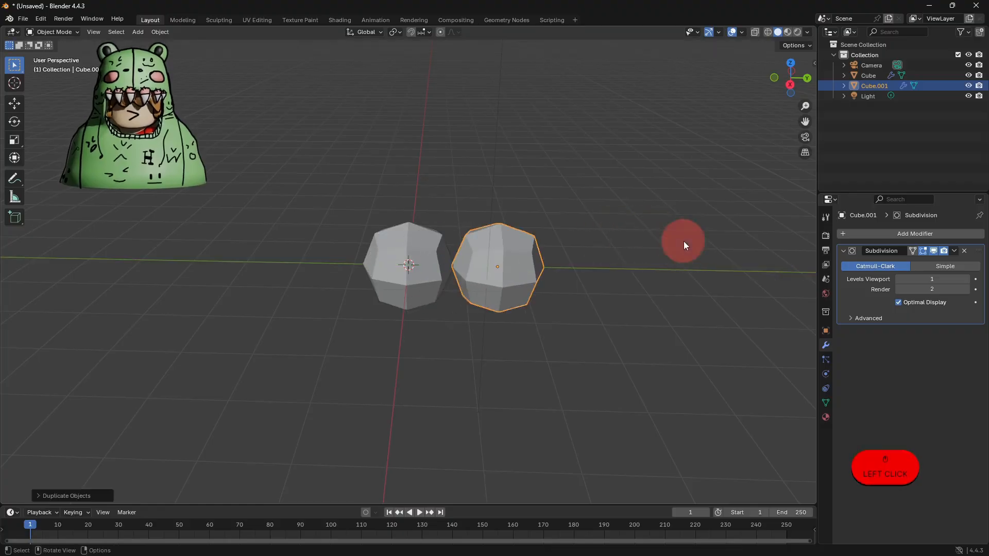
# Add a Mirror modifier to the duplicate, mirroring on the Y axis only, with the original Cube as mirror object
pyautogui.click(857, 233)
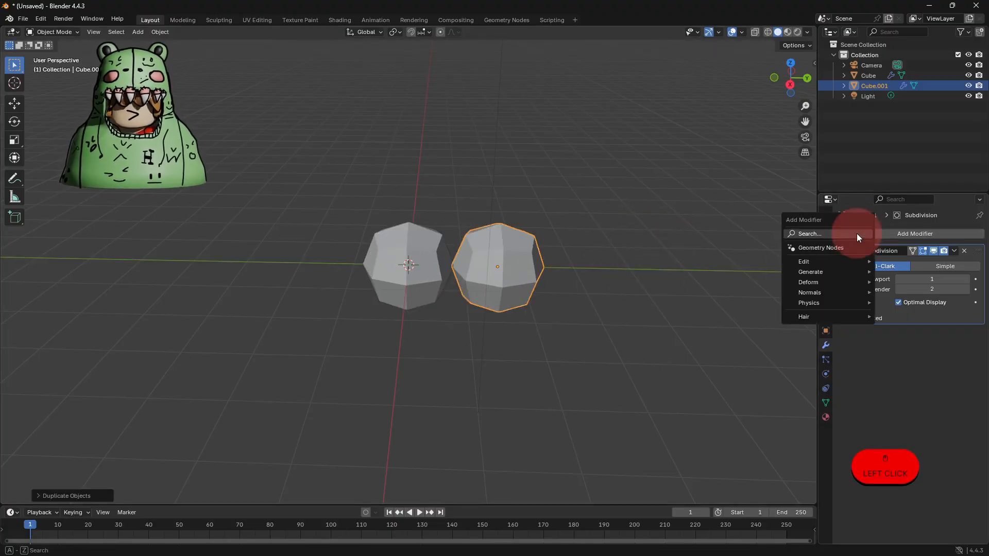
pyautogui.write('mi')
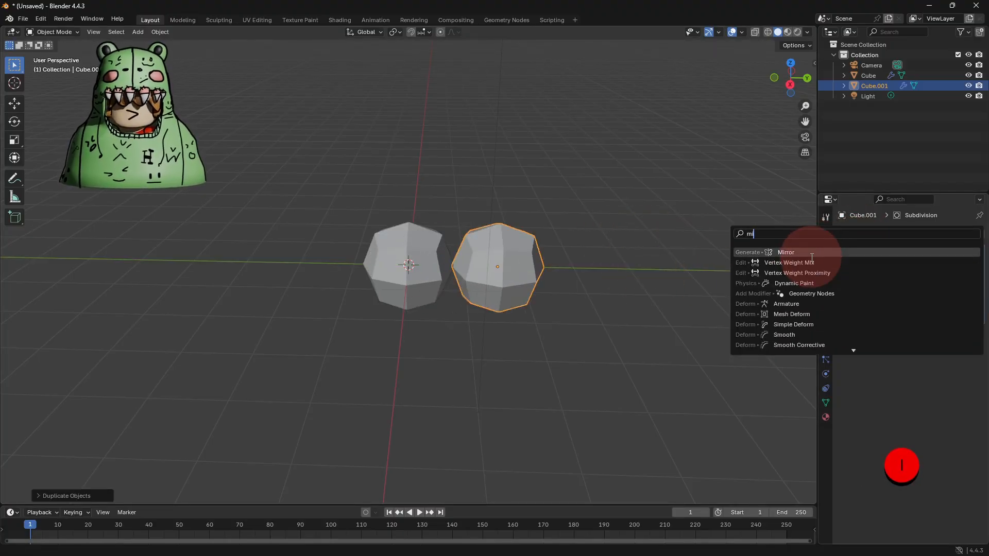
pyautogui.click(812, 254)
pyautogui.scroll(1, 558, 289)
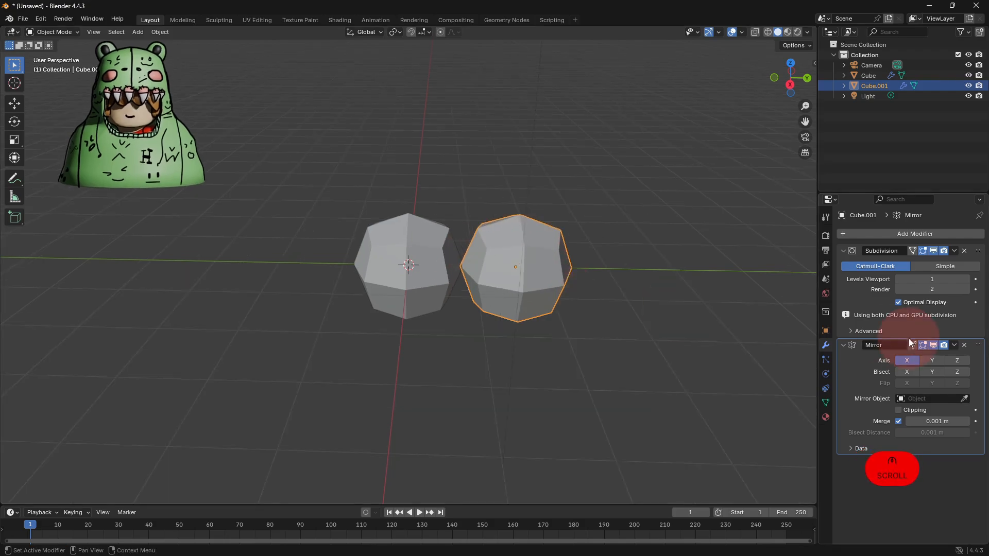
pyautogui.scroll(-1, 935, 362)
pyautogui.click(924, 349)
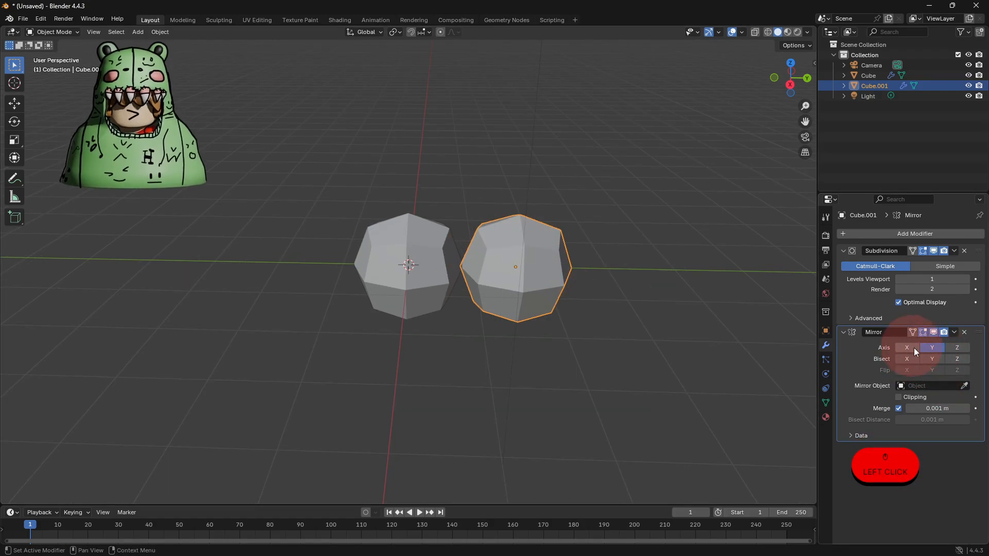
pyautogui.click(964, 386)
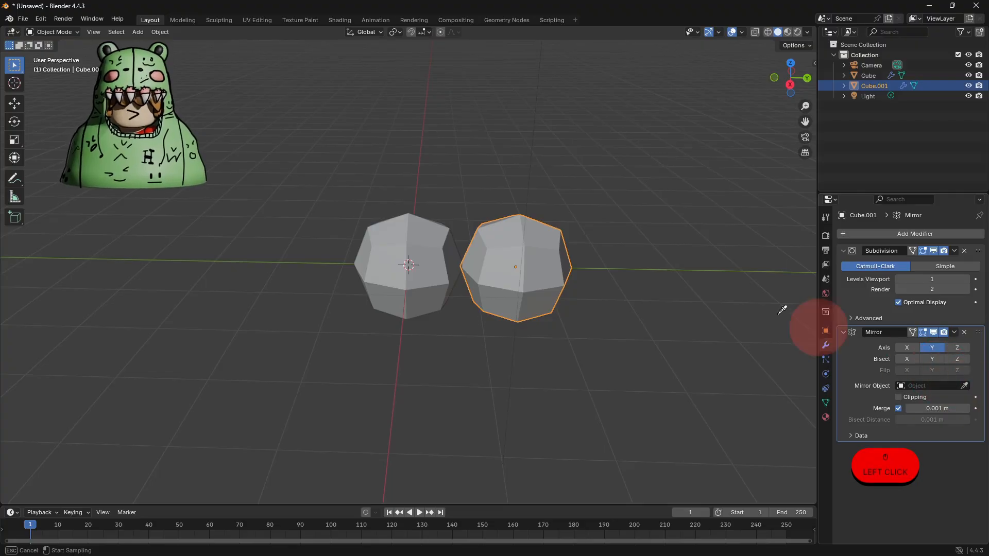
pyautogui.click(430, 261)
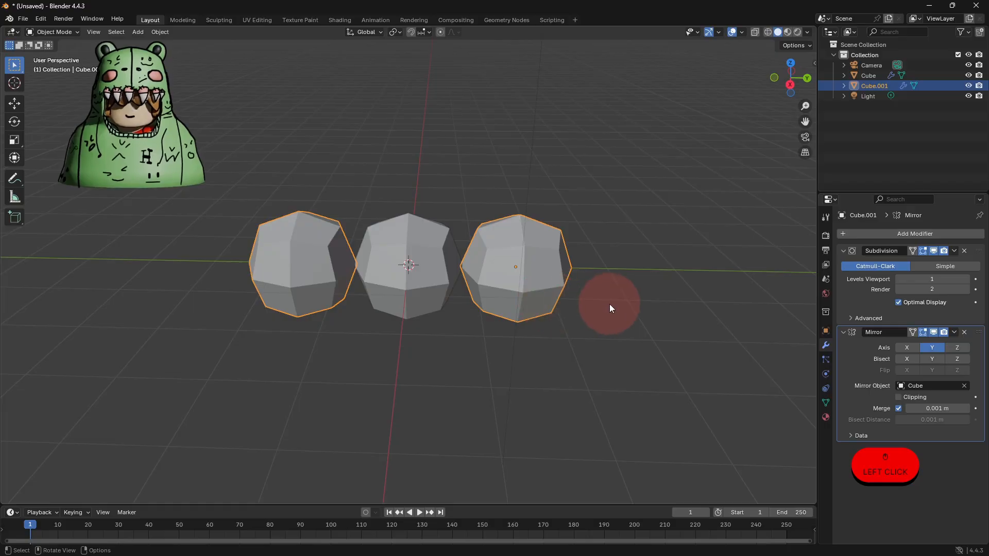
# Scale the mirrored duplicate down to roughly half size and move it inward along Y until it touches the central cube
pyautogui.scroll(2, 628, 302)
pyautogui.press('s')
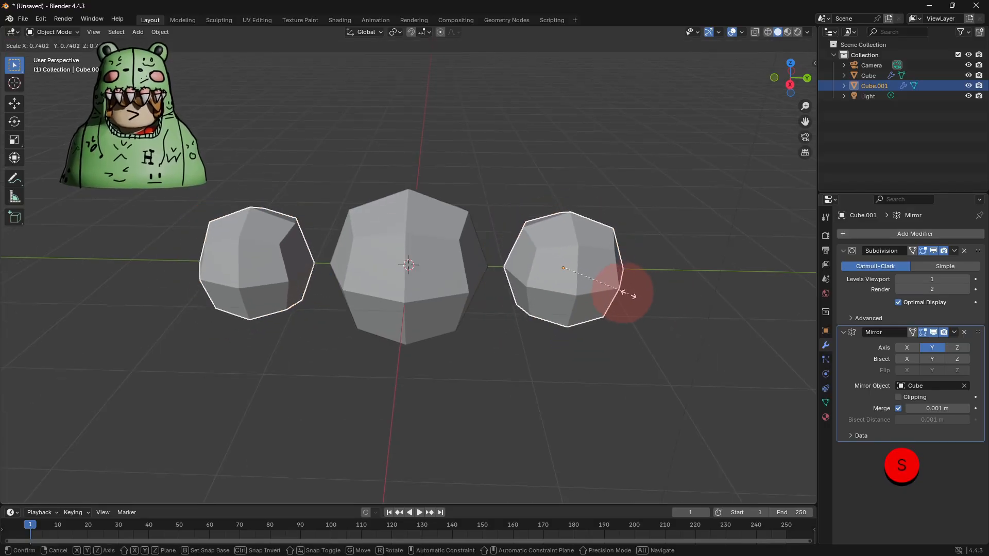
pyautogui.click(593, 280)
pyautogui.click(15, 106)
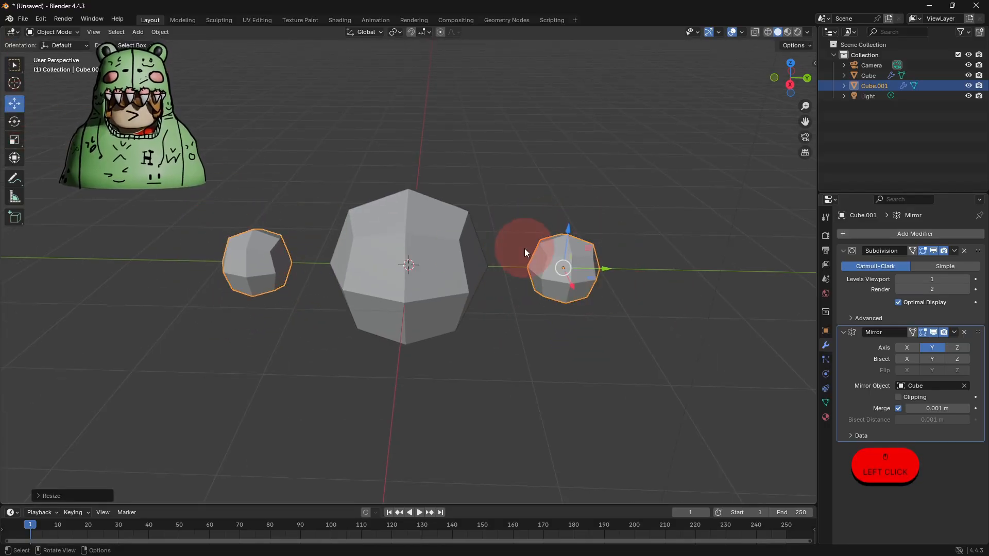
pyautogui.moveTo(601, 272); pyautogui.dragTo(530, 265)
pyautogui.click(570, 280)
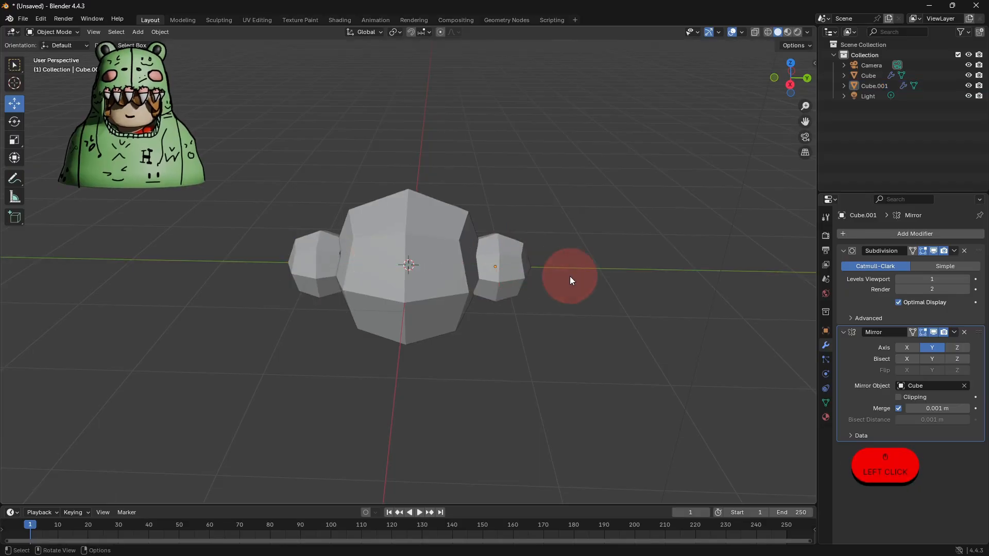
# In Edit Mode, extrude the mirrored object's outer end face outward twice to make a three-segment block
pyautogui.moveTo(570, 281)
pyautogui.mouseDown(button='middle')
pyautogui.moveTo(541, 279)
pyautogui.moveTo(570, 274)
pyautogui.moveTo(556, 281)
pyautogui.mouseUp(button='middle')
pyautogui.click(535, 273)
pyautogui.press('Tab')
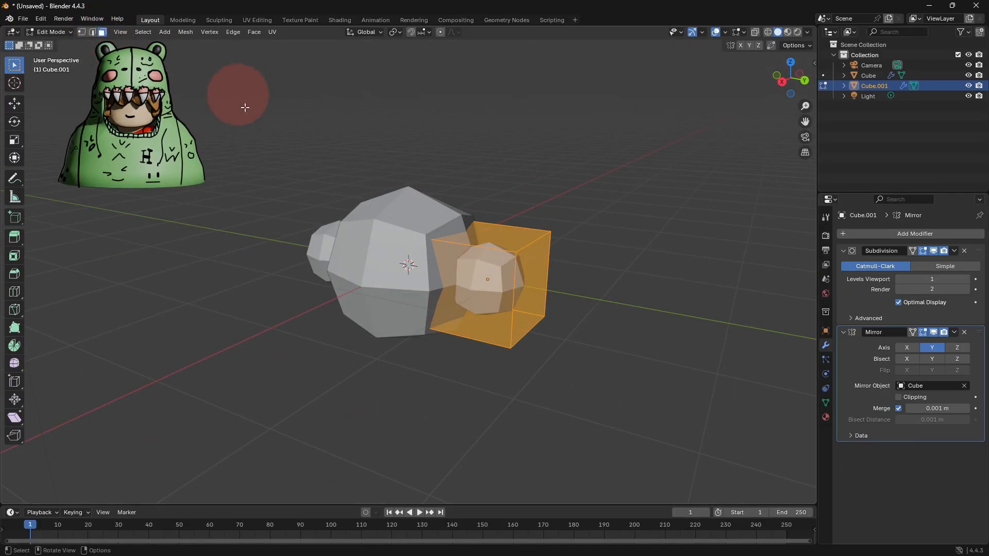
pyautogui.click(533, 285)
pyautogui.moveTo(572, 291)
pyautogui.mouseDown(button='middle')
pyautogui.moveTo(607, 289)
pyautogui.moveTo(582, 286)
pyautogui.mouseUp(button='middle')
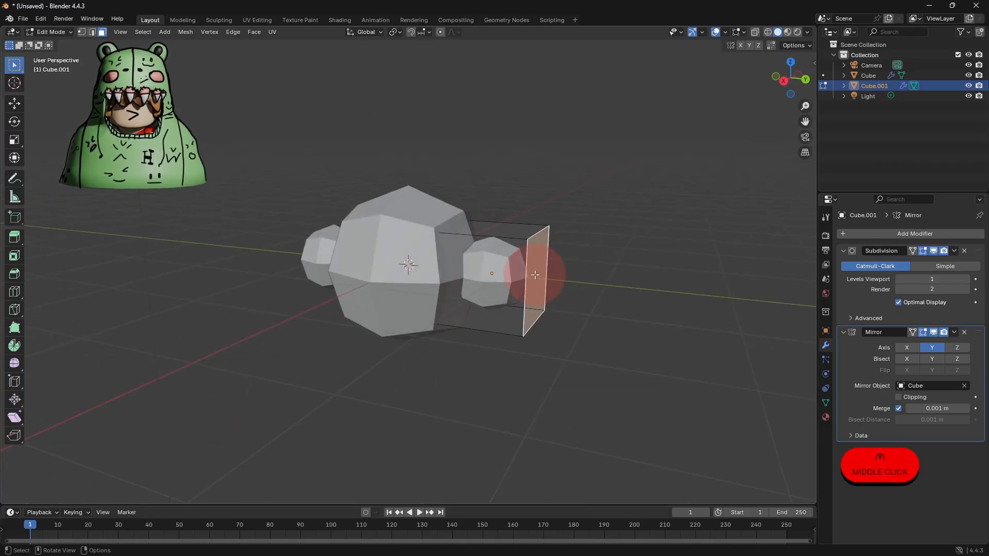
pyautogui.press('e')
pyautogui.click(621, 289)
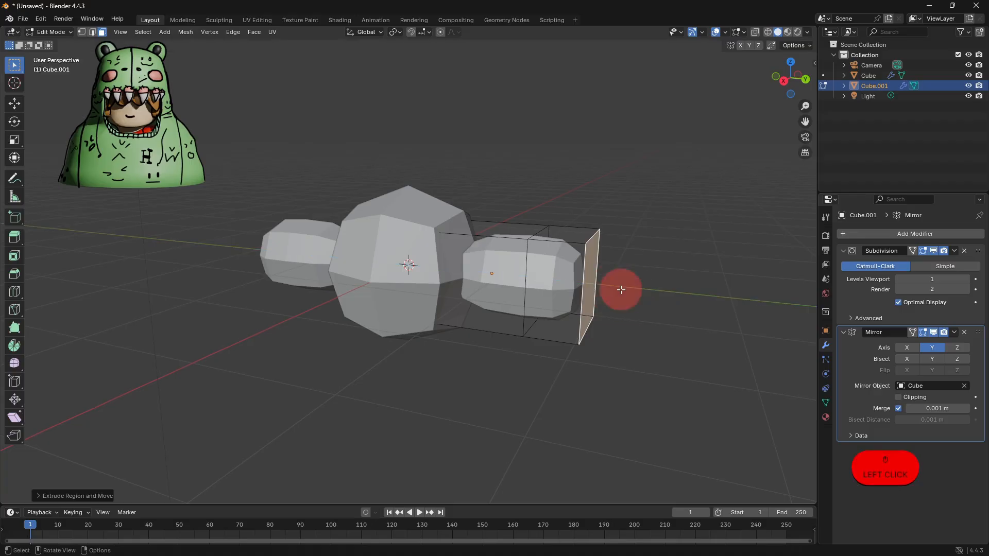
pyautogui.press('e')
pyautogui.click(682, 303)
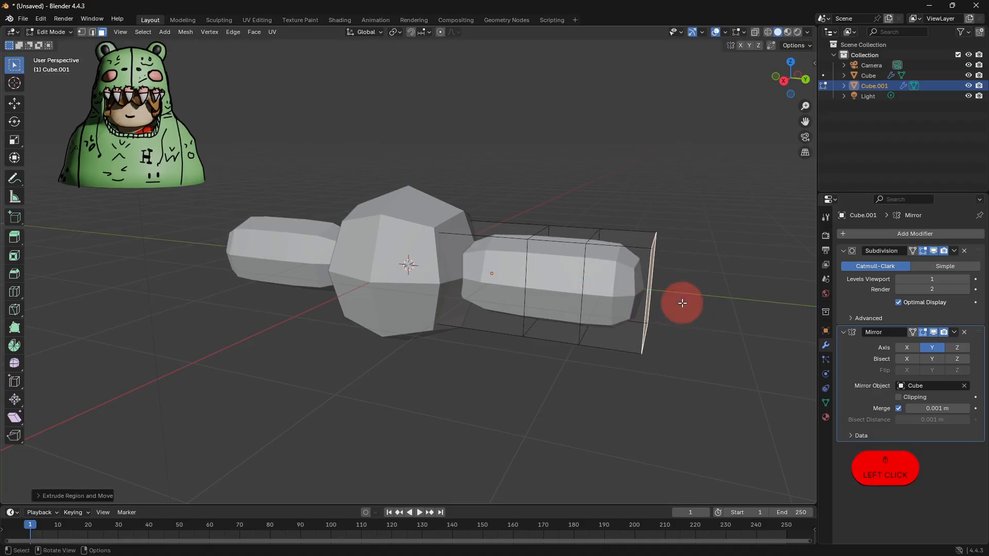
# Extrude the three underside faces of the side block downward and narrow them along the Y axis
pyautogui.moveTo(682, 303); pyautogui.dragTo(569, 257, button='middle')
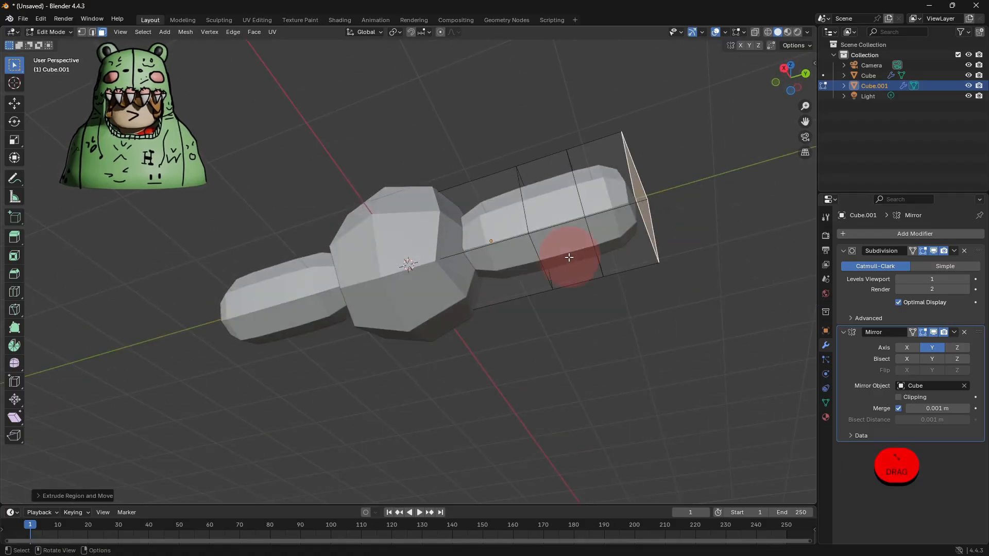
pyautogui.click(513, 263)
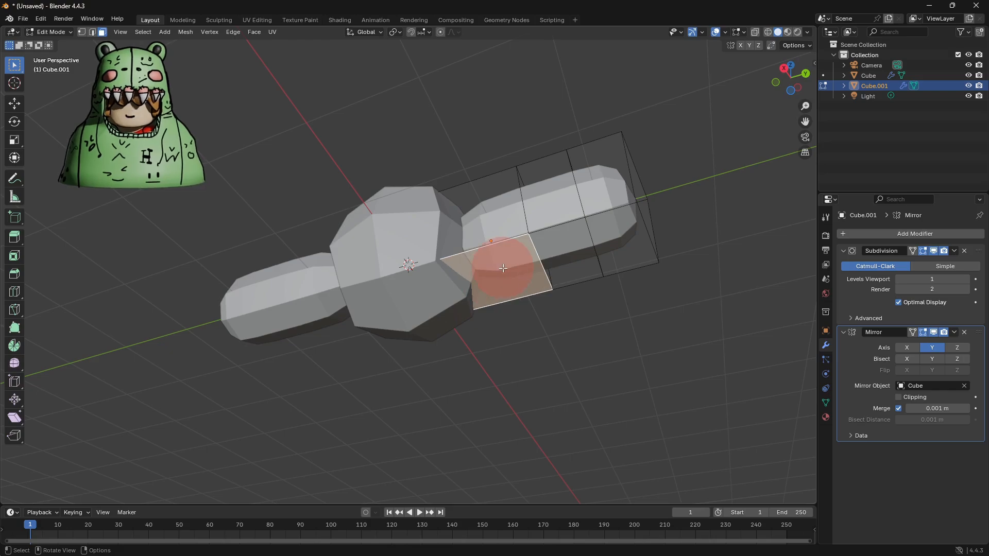
pyautogui.keyDown('shift'); pyautogui.click(558, 255); pyautogui.keyUp('shift')
pyautogui.keyDown('shift'); pyautogui.click(633, 258); pyautogui.keyUp('shift')
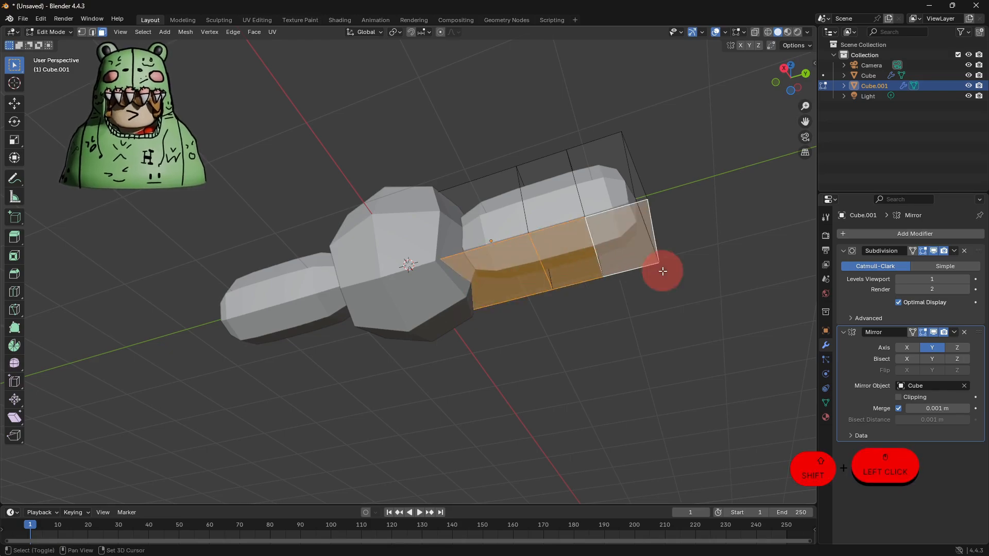
pyautogui.press('e')
pyautogui.click(718, 272)
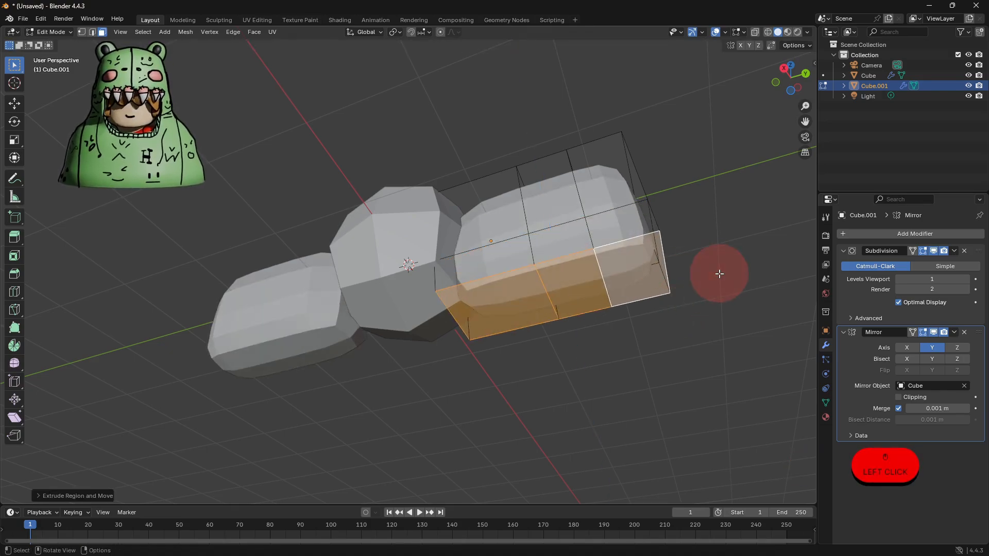
pyautogui.press('s')
pyautogui.press('y')
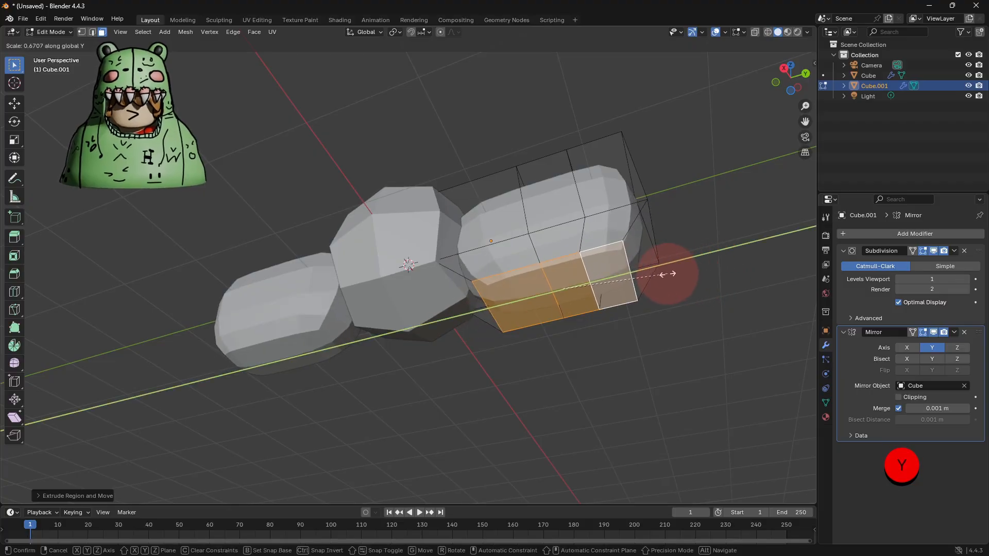
pyautogui.click(660, 282)
# Extrude the outermost top face of the side block upward and scale it to about half size as a bump
pyautogui.moveTo(663, 287); pyautogui.dragTo(596, 327, button='middle')
pyautogui.click(625, 246)
pyautogui.press('e')
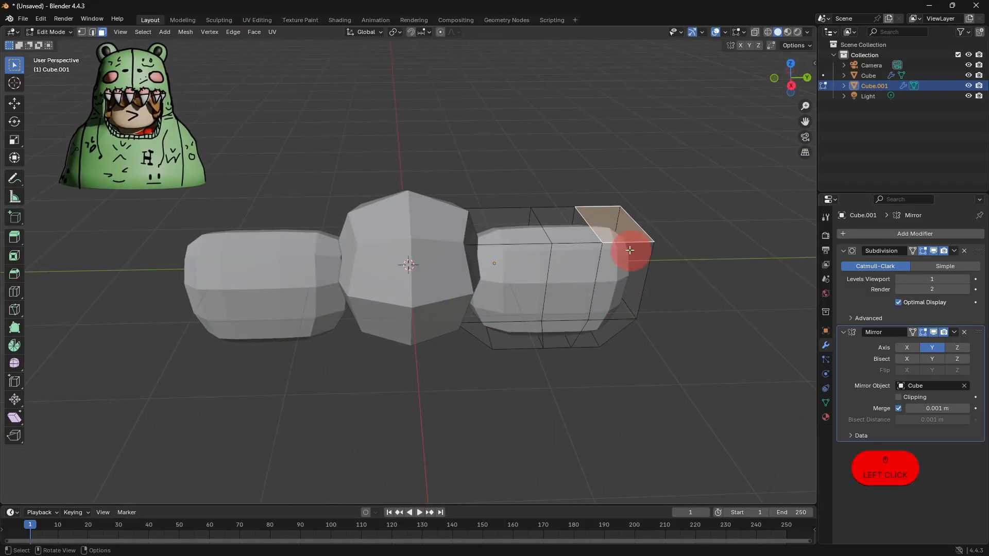
pyautogui.click(664, 246)
pyautogui.press('s')
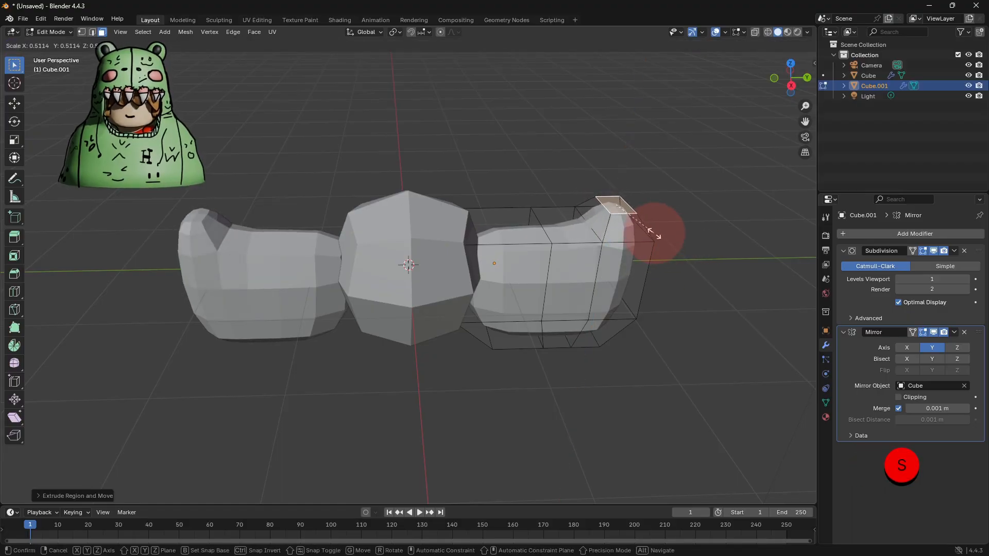
pyautogui.click(655, 234)
# Extrude the outer end face of the side block outward and shrink it into a tapered tip
pyautogui.moveTo(663, 242); pyautogui.dragTo(531, 248, button='middle')
pyautogui.click(621, 321)
pyautogui.press('e')
pyautogui.click(698, 338)
pyautogui.press('s')
pyautogui.click(672, 329)
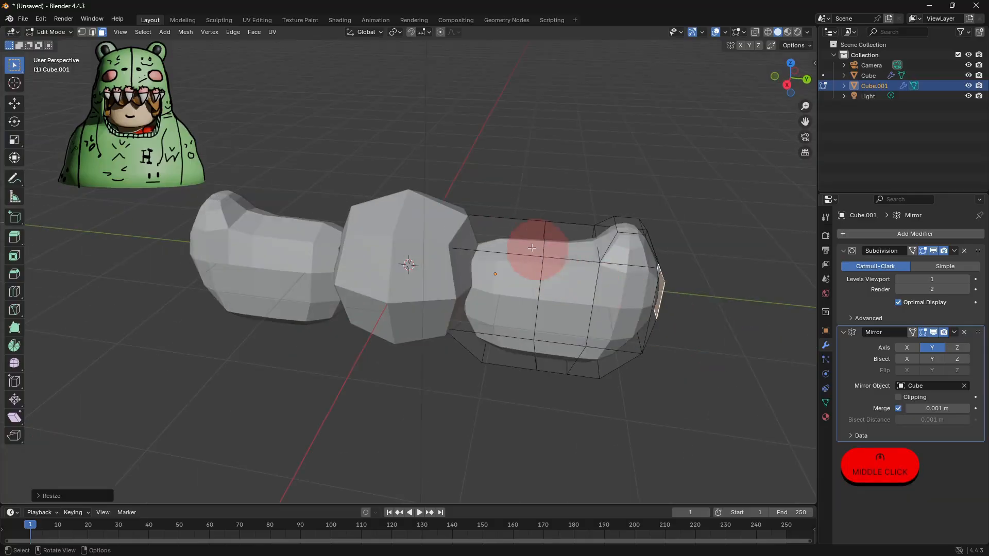
pyautogui.press('e')
pyautogui.click(557, 253)
pyautogui.hotkey('ctrl', 'z')
# Extrude the innermost top face of the side block slightly upward and scale it to about 0.25
pyautogui.click(501, 245)
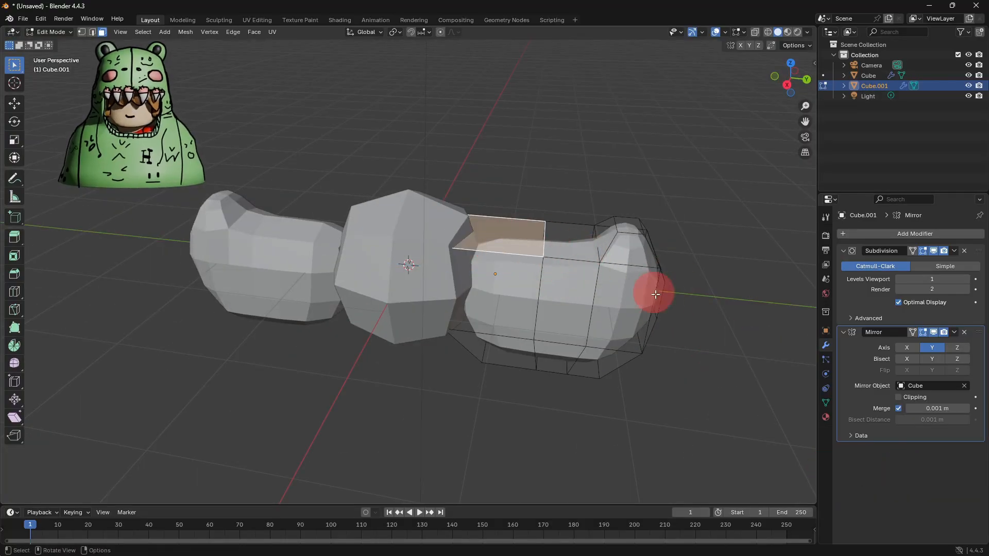
pyautogui.press('e')
pyautogui.click(652, 284)
pyautogui.press('s')
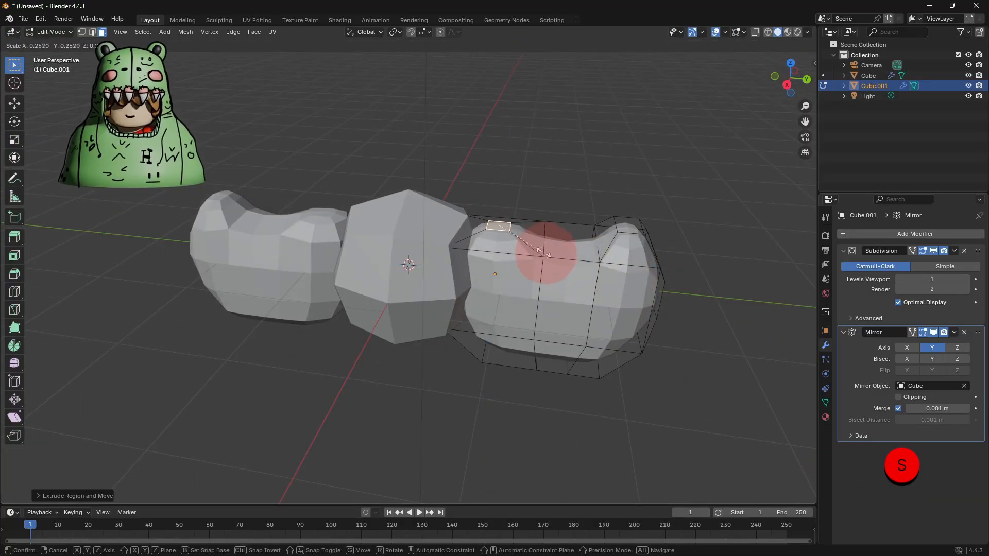
pyautogui.click(550, 256)
# Move the small outer end face farther outward along Y to make the tip more pointed, and return to Object Mode
pyautogui.moveTo(640, 307); pyautogui.dragTo(711, 319, button='middle')
pyautogui.click(631, 301)
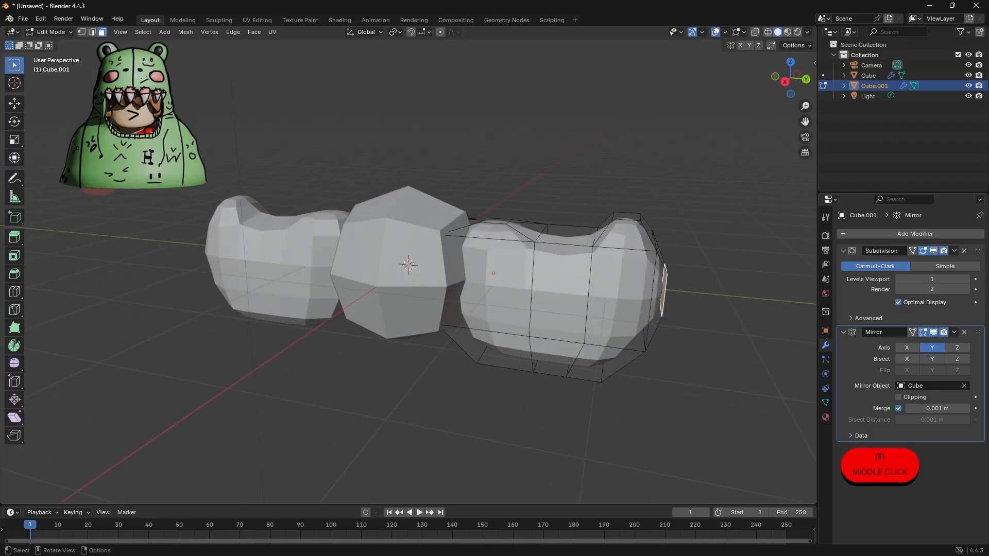
pyautogui.click(15, 104)
pyautogui.moveTo(693, 294); pyautogui.dragTo(730, 301)
pyautogui.press('Tab')
# Duplicate the central block and raise the copy along Z above the original
pyautogui.moveTo(697, 348); pyautogui.dragTo(648, 331, button='middle')
pyautogui.click(422, 264)
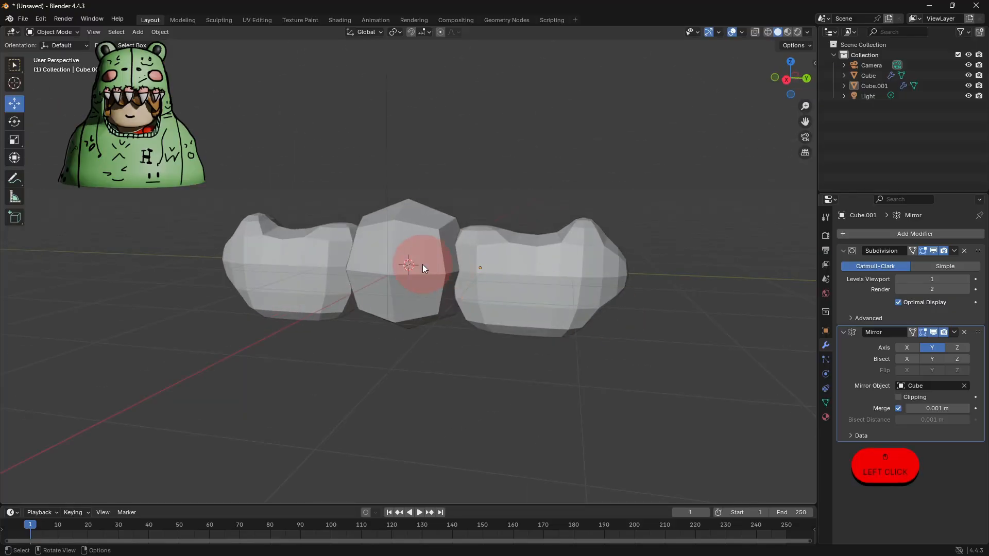
pyautogui.moveTo(456, 281); pyautogui.dragTo(478, 292, button='middle')
pyautogui.click(506, 303)
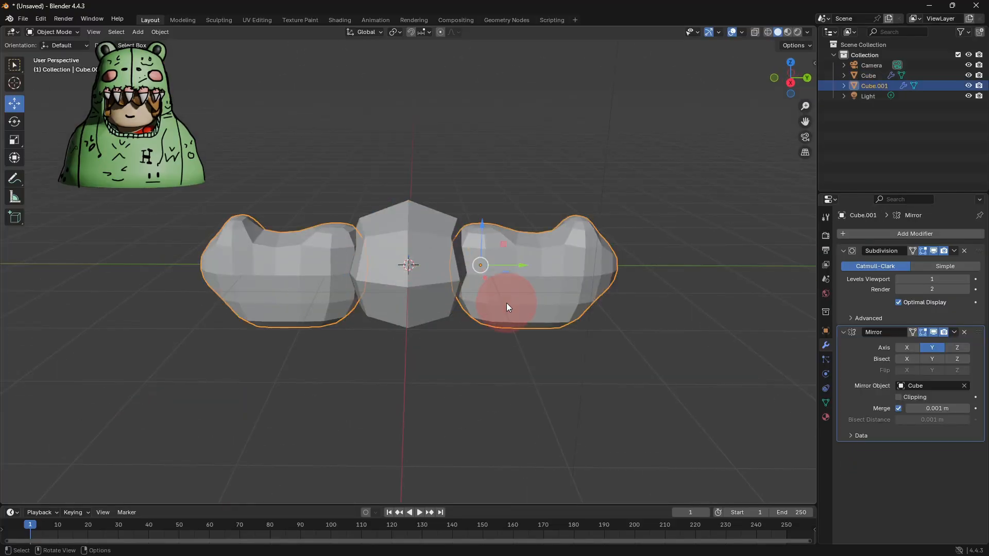
pyautogui.click(471, 312)
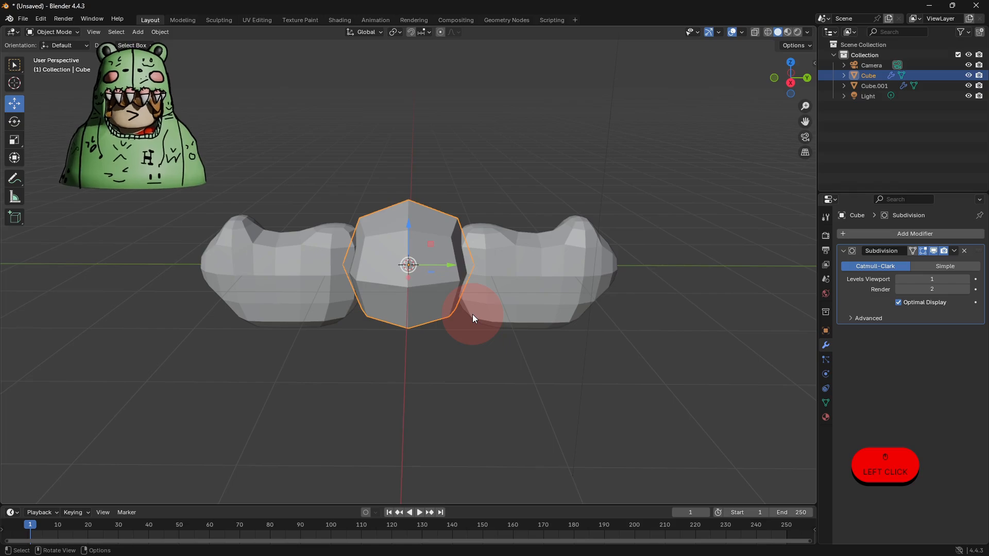
pyautogui.hotkey('shift', 'd')
pyautogui.press('z')
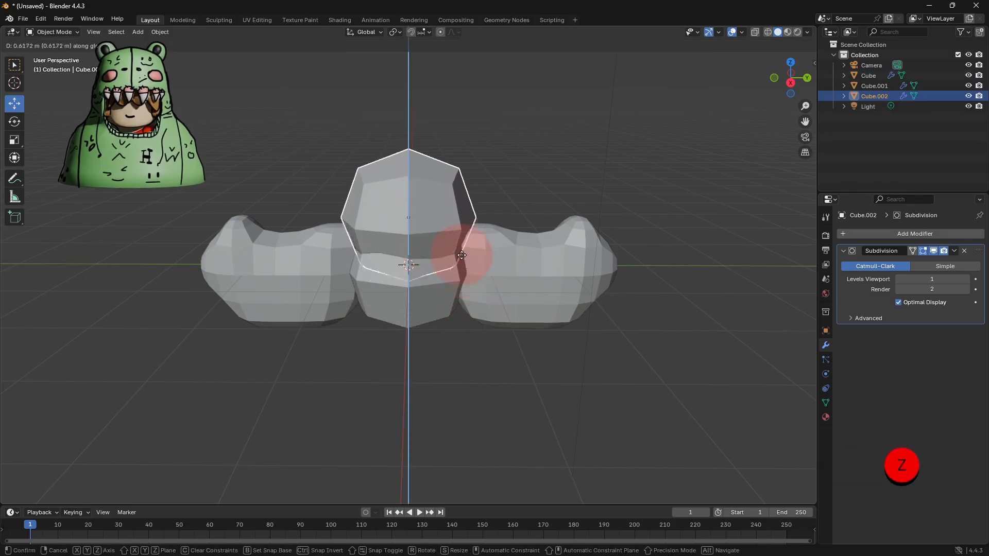
pyautogui.click(448, 171)
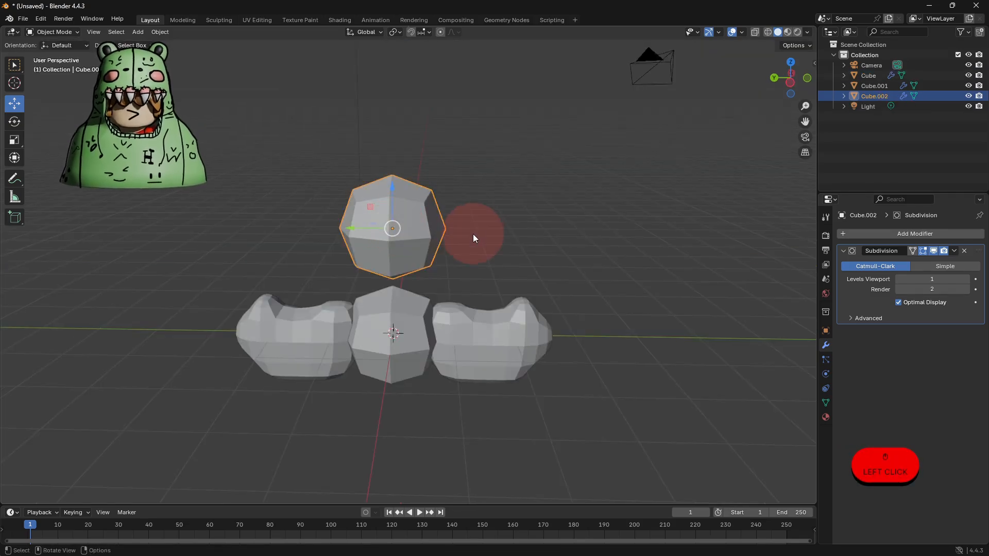
# Enter Edit Mode on the raised copy and add two evenly spaced vertical loop cuts across its width
pyautogui.scroll(2, 377, 240)
pyautogui.press('Tab')
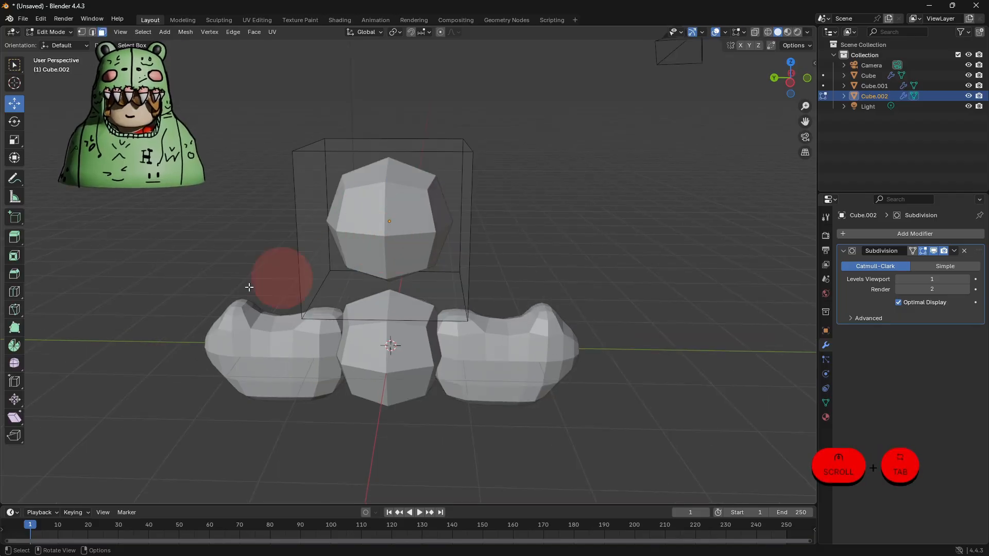
pyautogui.click(14, 291)
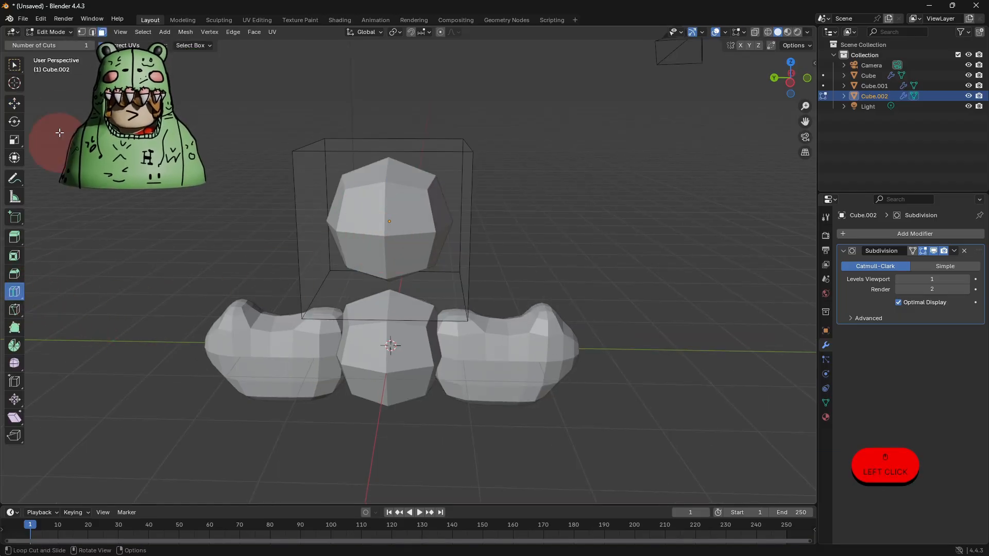
pyautogui.click(92, 44)
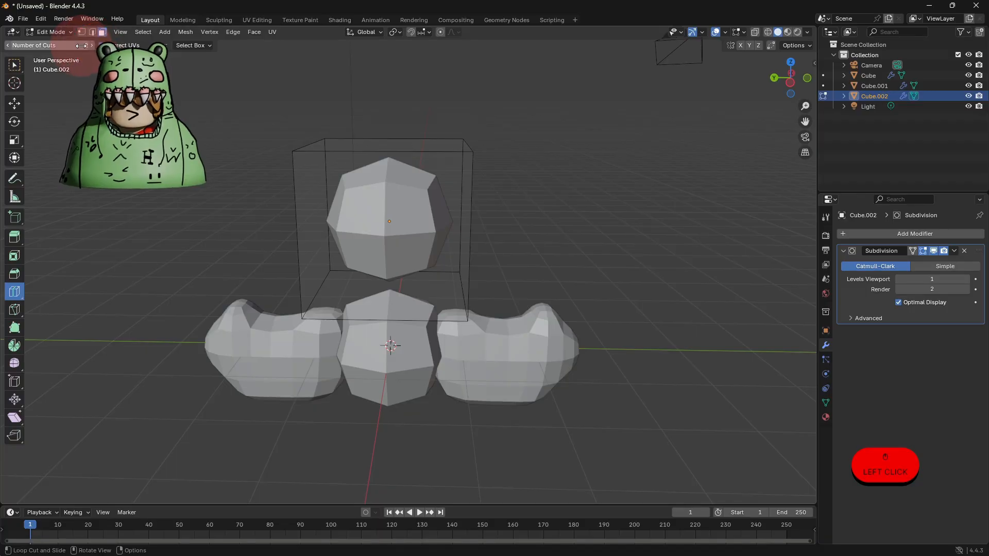
pyautogui.click(369, 149)
# Add a single horizontal loop cut around the copy's mid-height and a single vertical loop cut through its centre
pyautogui.click(8, 45)
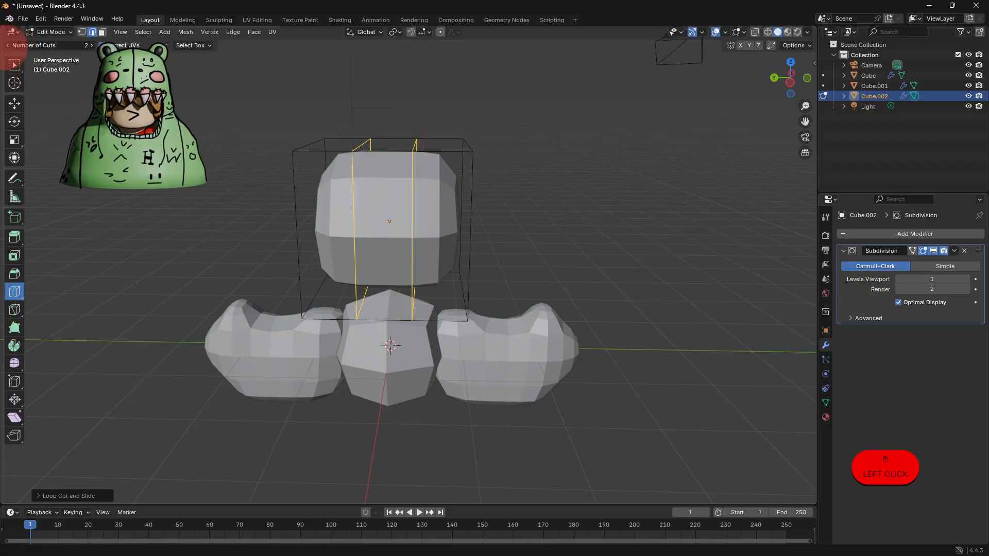
pyautogui.click(361, 212)
pyautogui.click(373, 155)
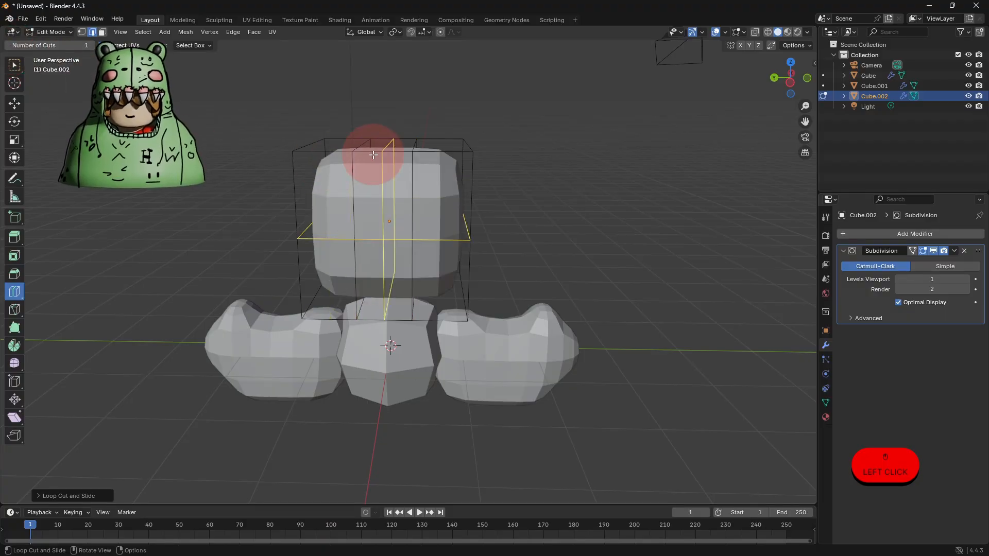
pyautogui.click(375, 154)
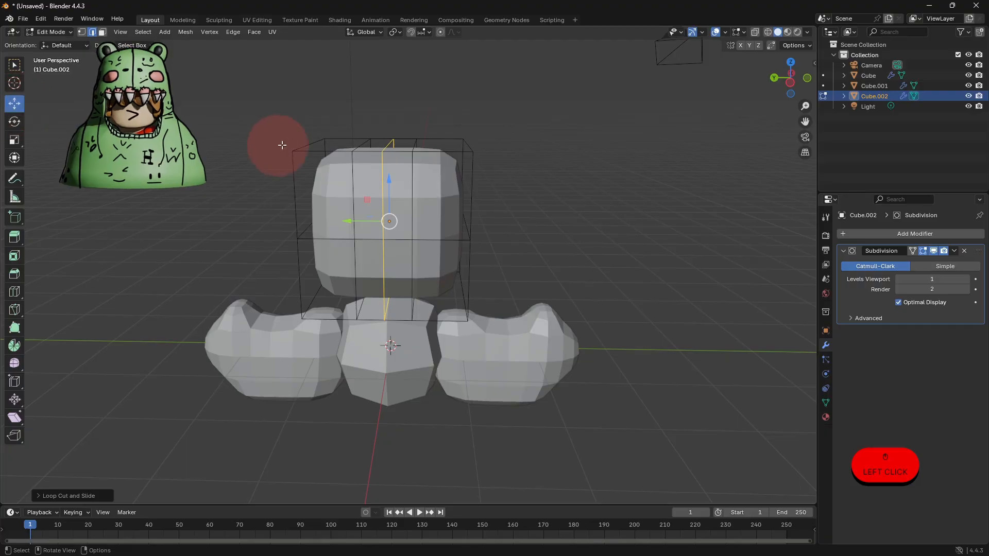
# Lower the centre vertical loop along Z into a V-shaped notch and widen the mid-height horizontal loop along Y
pyautogui.moveTo(389, 179); pyautogui.dragTo(391, 219)
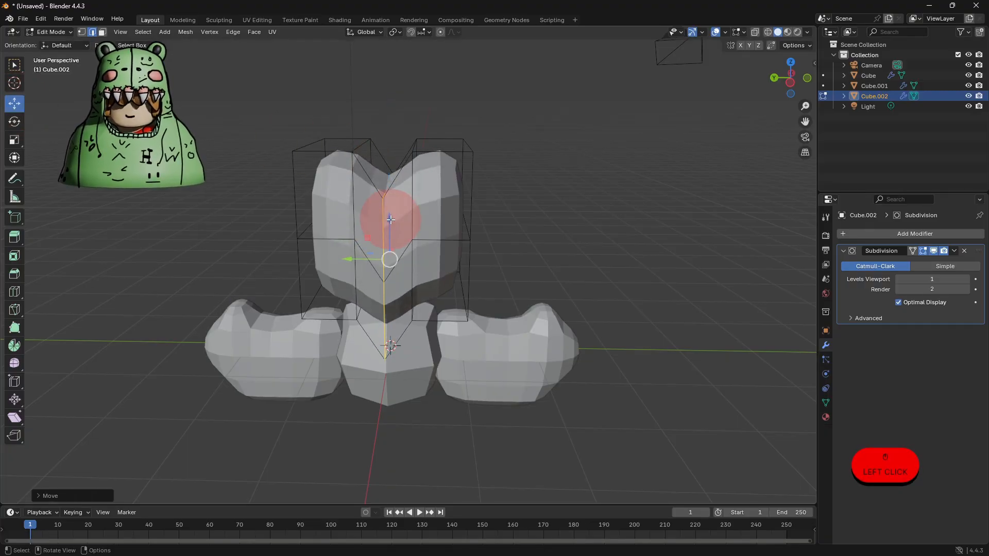
pyautogui.keyDown('alt'); pyautogui.click(330, 239); pyautogui.keyUp('alt')
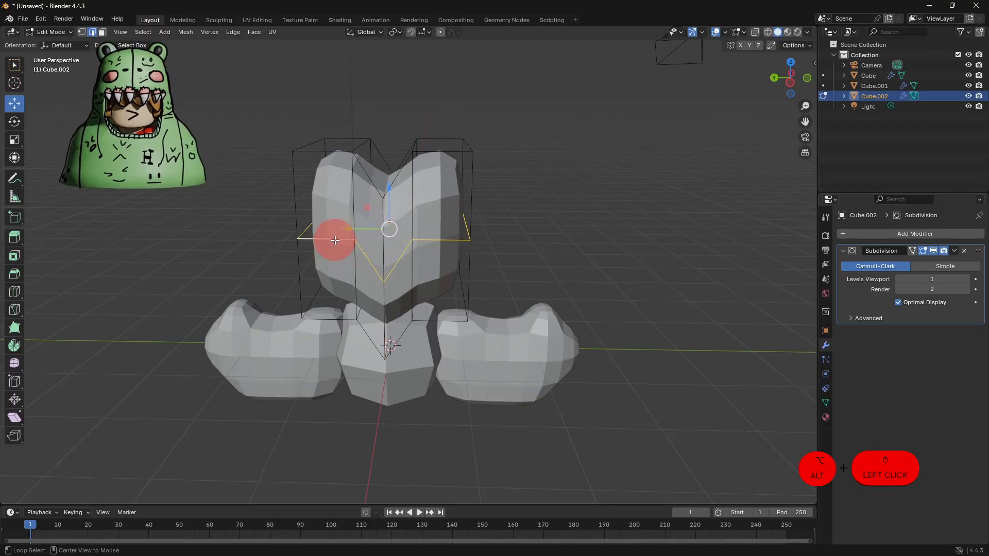
pyautogui.press('s')
pyautogui.press('y')
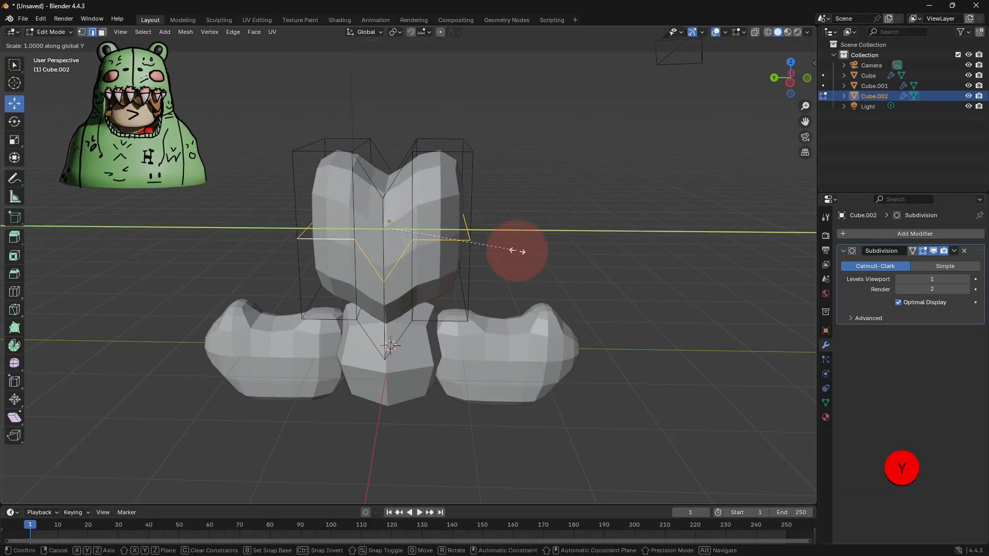
pyautogui.click(591, 255)
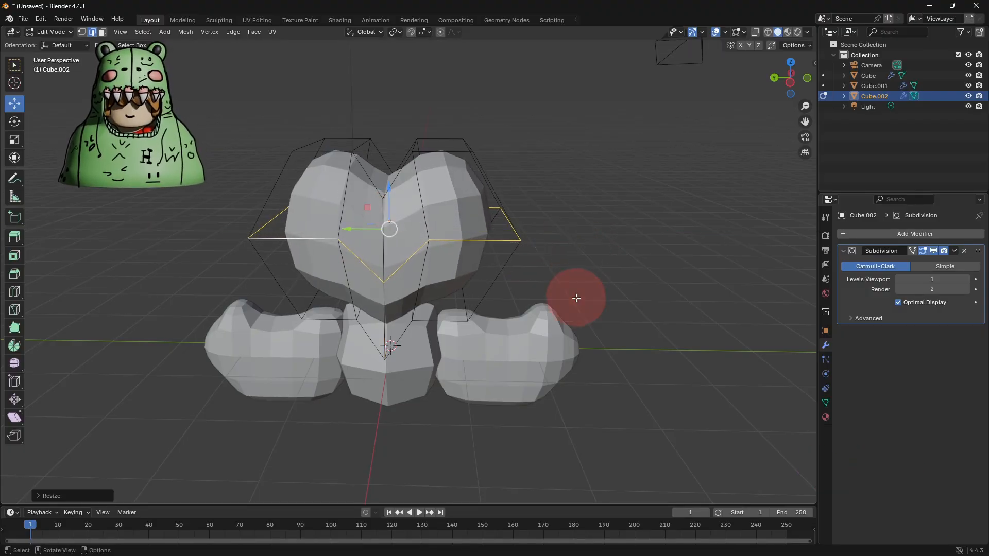
pyautogui.moveTo(575, 289); pyautogui.dragTo(574, 248, button='middle')
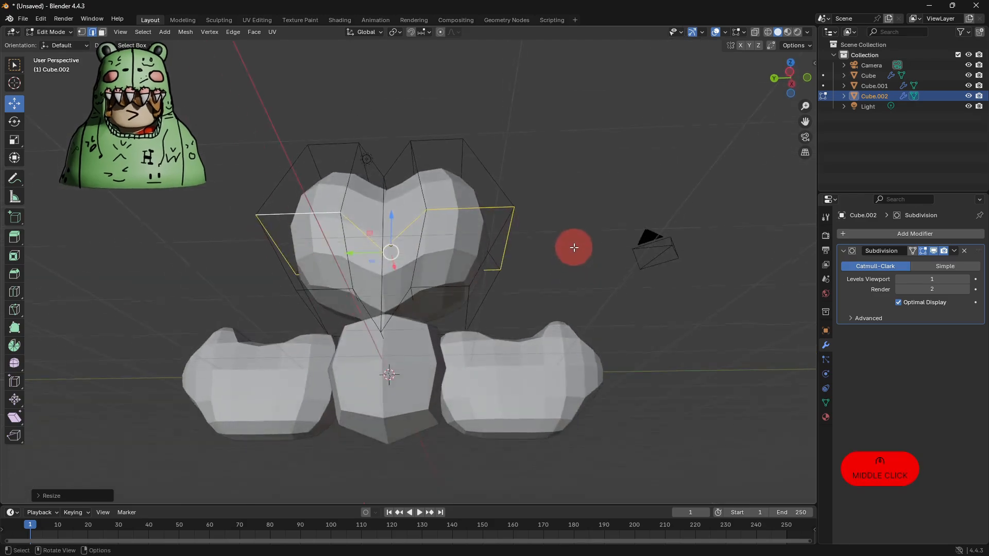
# Pull the bottom edges on both sides of the heart's centre down along Z, and return to Object Mode
pyautogui.click(413, 302)
pyautogui.click(380, 294)
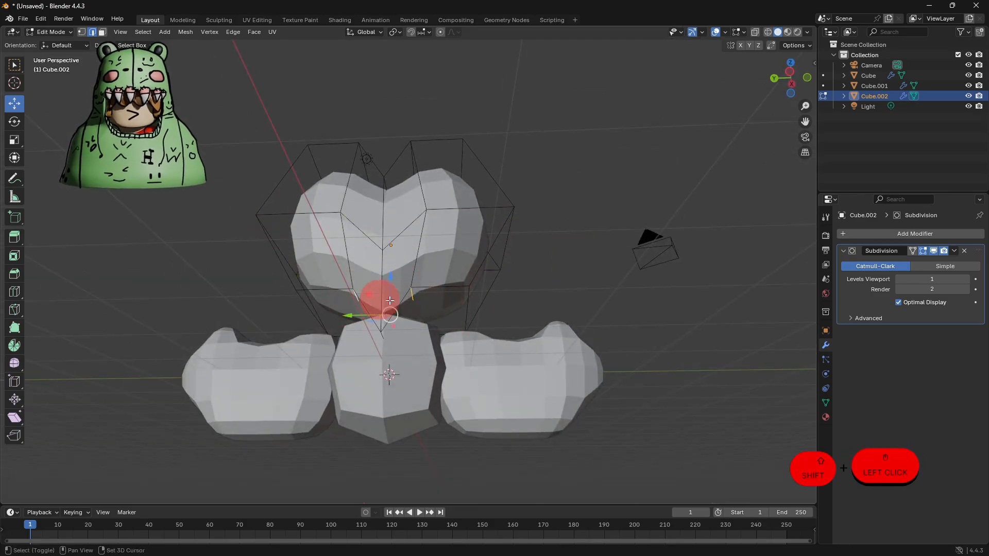
pyautogui.moveTo(497, 303); pyautogui.dragTo(389, 298, button='middle')
pyautogui.moveTo(380, 269); pyautogui.dragTo(386, 315)
pyautogui.press('Tab')
# Scale the heart down along X to make it thinner from front to back
pyautogui.moveTo(503, 334); pyautogui.dragTo(563, 351, button='middle')
pyautogui.press('s')
pyautogui.press('x')
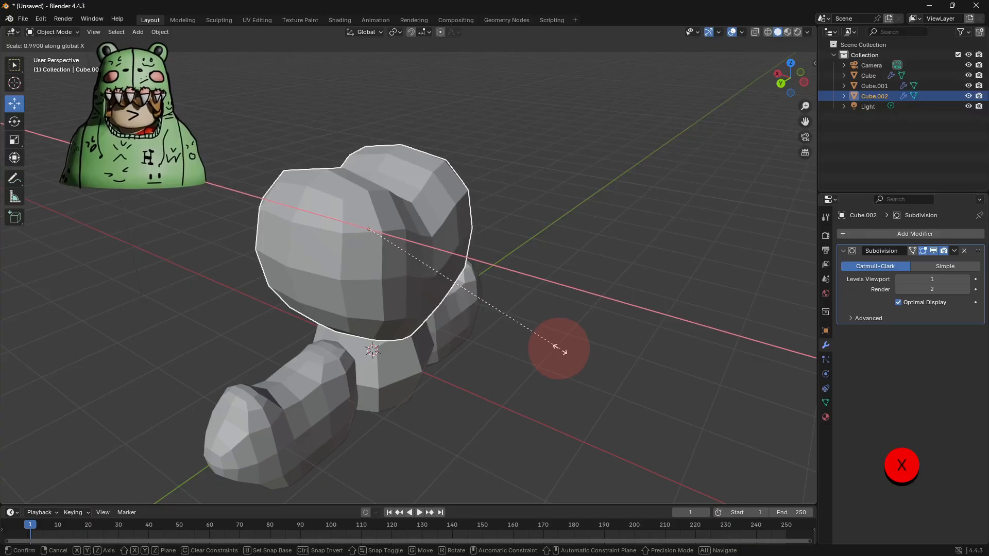
pyautogui.click(484, 309)
pyautogui.click(503, 294)
pyautogui.moveTo(504, 294); pyautogui.dragTo(421, 272, button='middle')
pyautogui.click(453, 259)
pyautogui.moveTo(485, 242); pyautogui.dragTo(547, 262, button='middle')
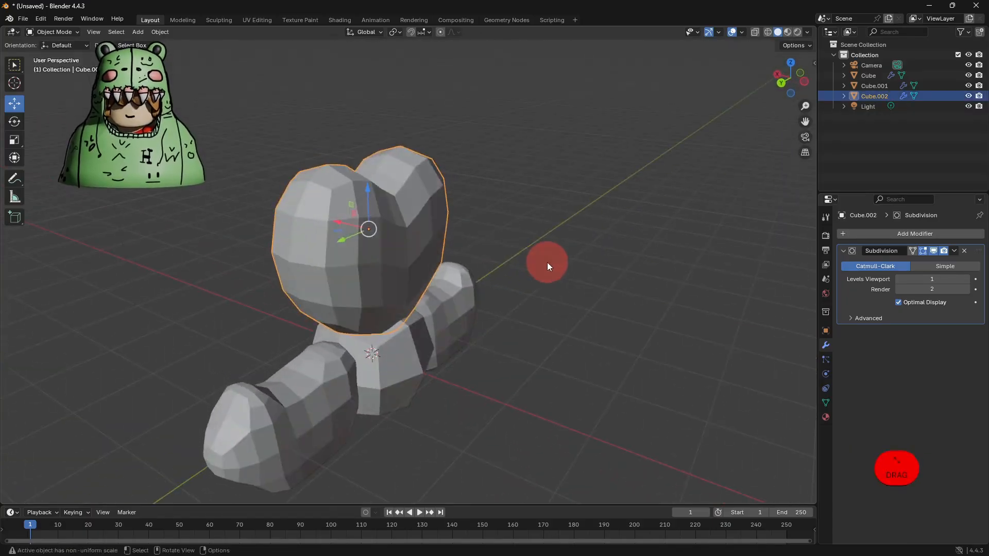
# Move the heart along X in front of the central block and scale it down to eye size
pyautogui.moveTo(338, 229); pyautogui.dragTo(453, 261)
pyautogui.press('s')
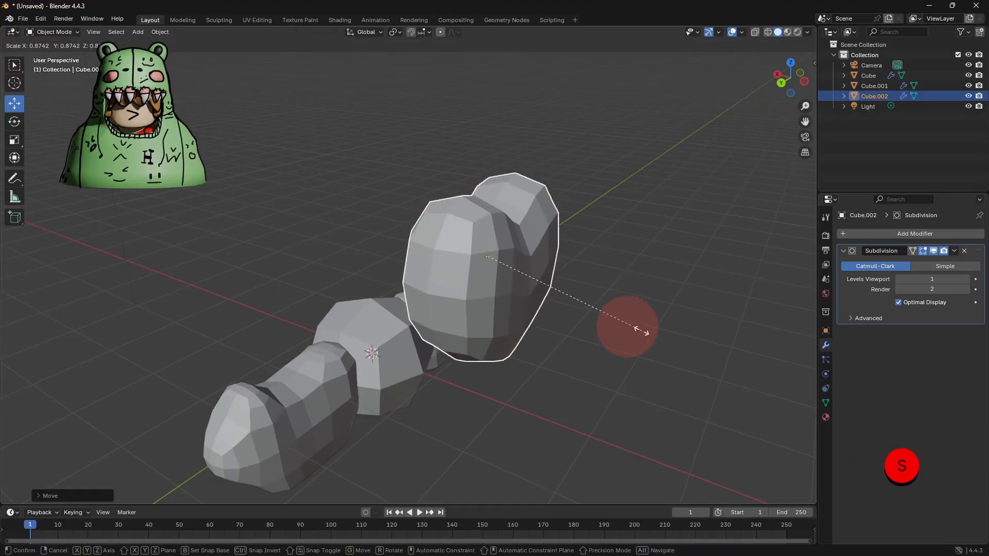
pyautogui.click(540, 299)
pyautogui.moveTo(540, 299); pyautogui.dragTo(508, 240, button='middle')
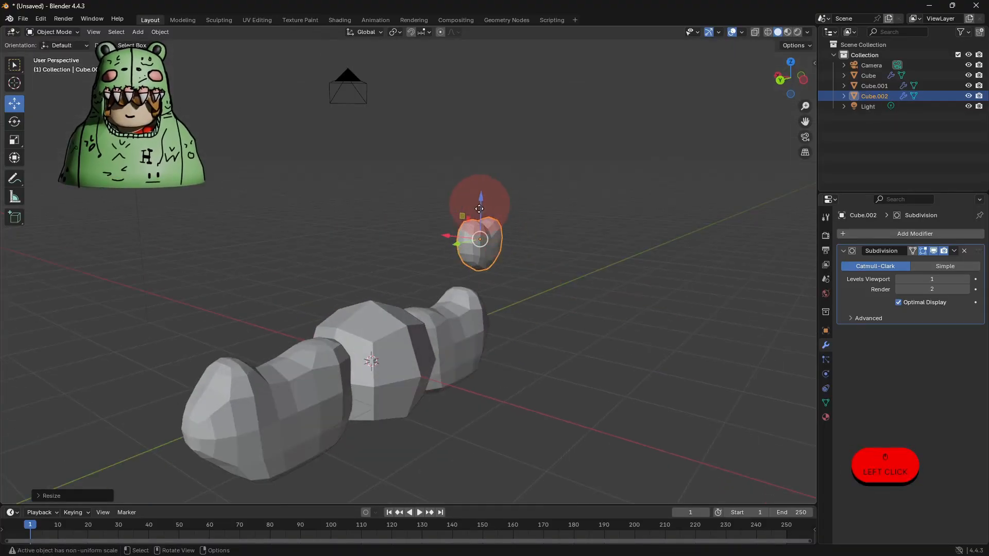
# Lower the small heart to the central block's front face and shift it along Y to one side of the centre
pyautogui.moveTo(479, 209); pyautogui.dragTo(394, 354)
pyautogui.press('x')
pyautogui.moveTo(417, 365); pyautogui.dragTo(523, 401, button='middle')
pyautogui.keyDown('shift'); pyautogui.moveTo(475, 379); pyautogui.dragTo(508, 326, button='middle'); pyautogui.keyUp('shift')
pyautogui.moveTo(363, 371); pyautogui.dragTo(444, 376)
# Add a Mirror modifier to the small heart on the Y axis only, with Cube as the mirror object
pyautogui.click(868, 235)
pyautogui.click(866, 236)
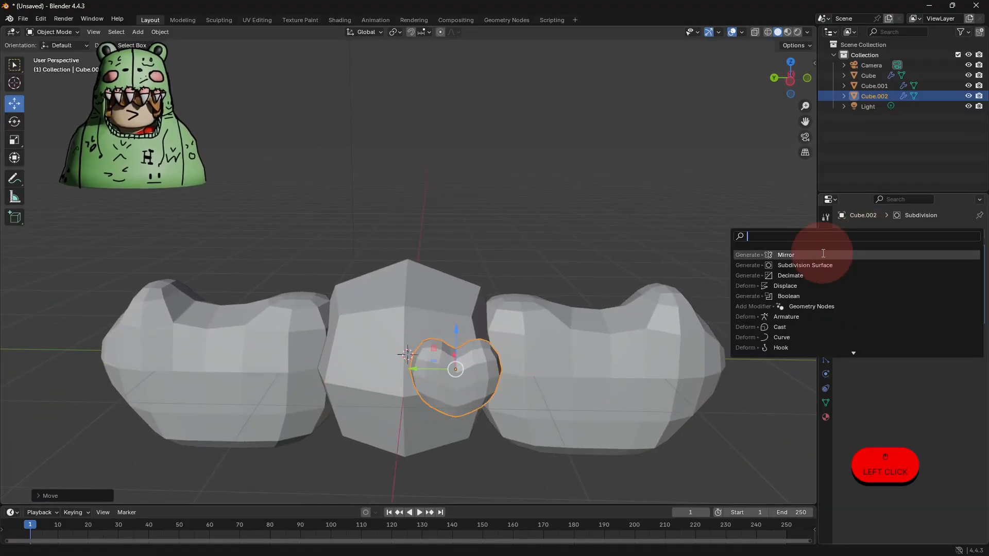
pyautogui.click(822, 255)
pyautogui.click(928, 358)
pyautogui.click(911, 348)
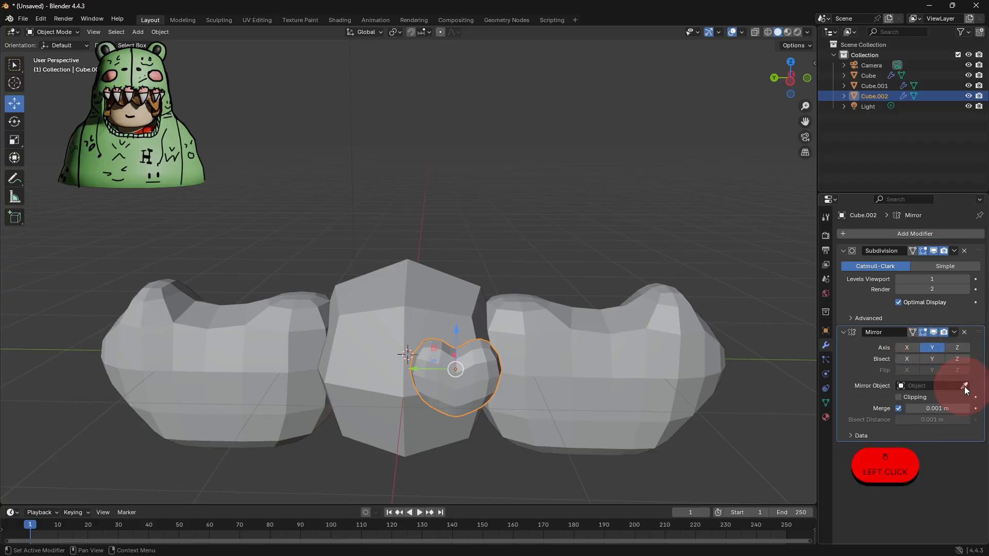
pyautogui.click(424, 285)
# Seat the mirrored hearts along X against the central block's front and adjust their scale and position as eyes
pyautogui.moveTo(465, 335); pyautogui.dragTo(617, 390, button='middle')
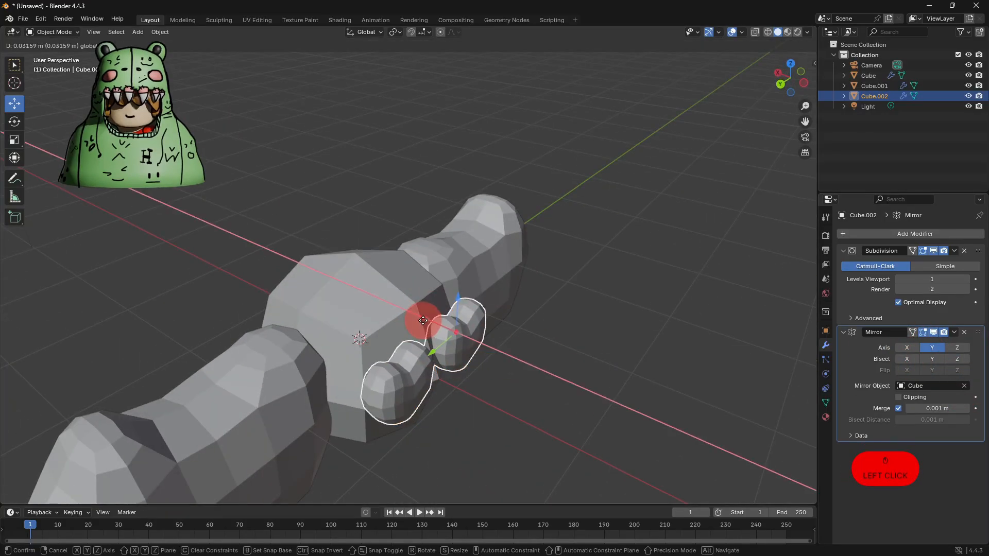
pyautogui.press('s')
pyautogui.click(647, 376)
pyautogui.click(647, 375)
pyautogui.moveTo(647, 375); pyautogui.dragTo(510, 359, button='middle')
pyautogui.click(478, 370)
# Apply Shade Smooth to the heart eyes and fine-tune their depth along X on the central block
pyautogui.rightClick(472, 365)
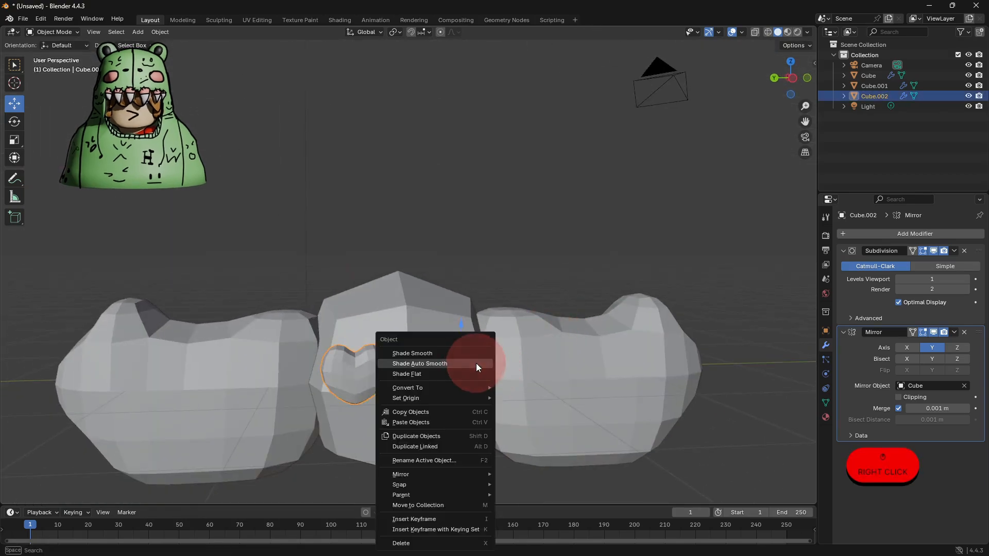
pyautogui.click(466, 356)
pyautogui.moveTo(625, 432); pyautogui.dragTo(492, 458, button='middle')
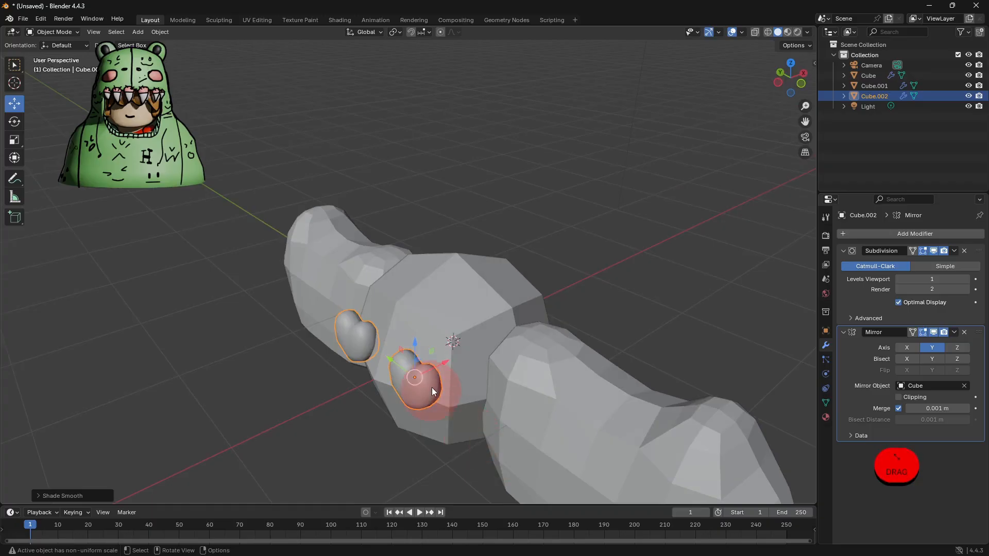
pyautogui.moveTo(440, 368); pyautogui.dragTo(441, 367)
pyautogui.click(352, 416)
pyautogui.moveTo(352, 416); pyautogui.dragTo(422, 387, button='middle')
# Duplicate the block carrying the heart eyes and raise the copy along Z until it clears the original
pyautogui.scroll(-3, 431, 363)
pyautogui.click(422, 387)
pyautogui.click(489, 420)
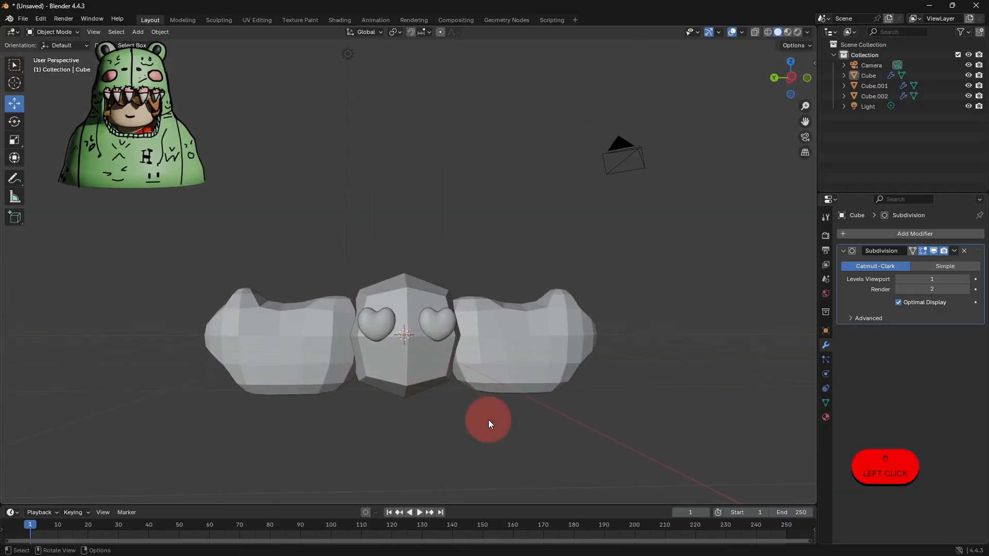
pyautogui.scroll(2, 488, 421)
pyautogui.click(443, 422)
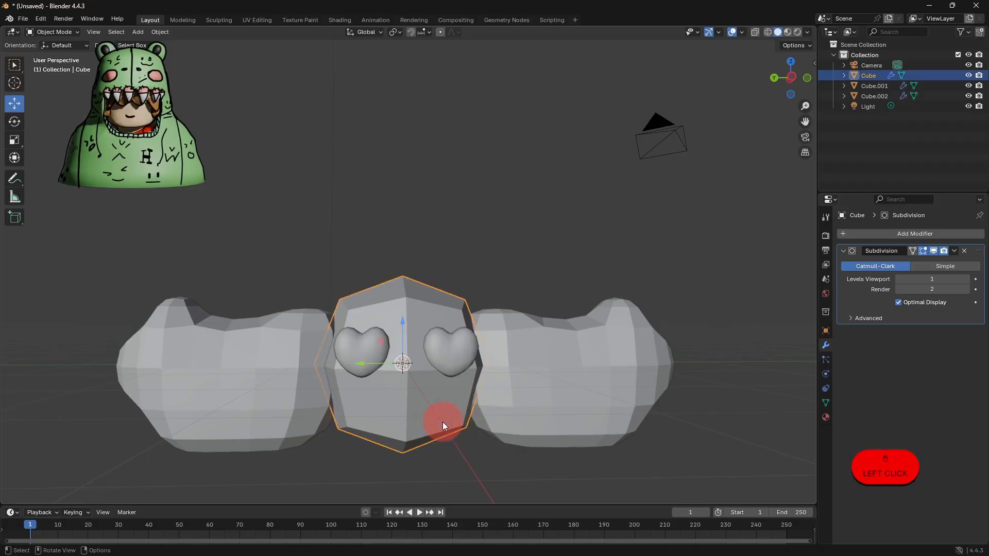
pyautogui.hotkey('shift', 'd')
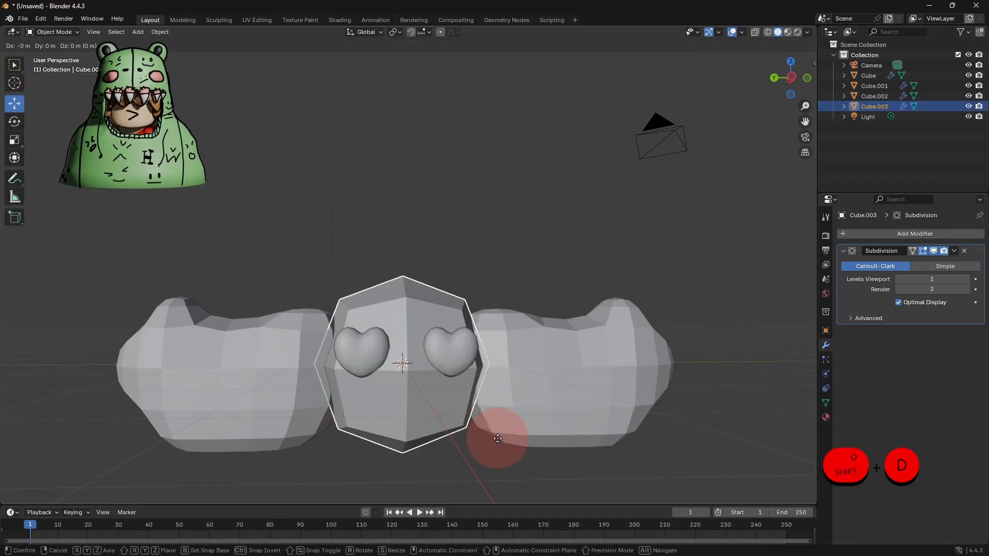
pyautogui.press('z')
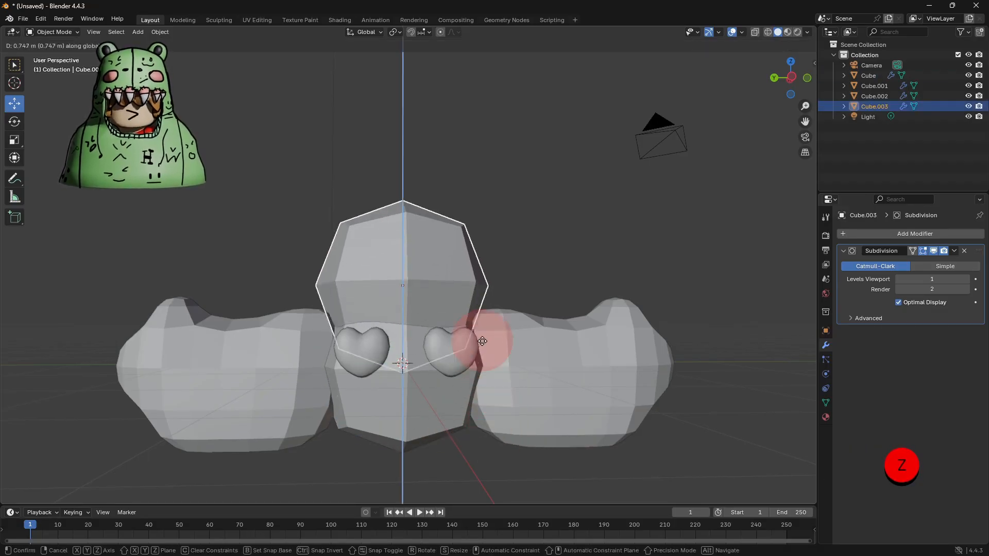
pyautogui.click(740, 264)
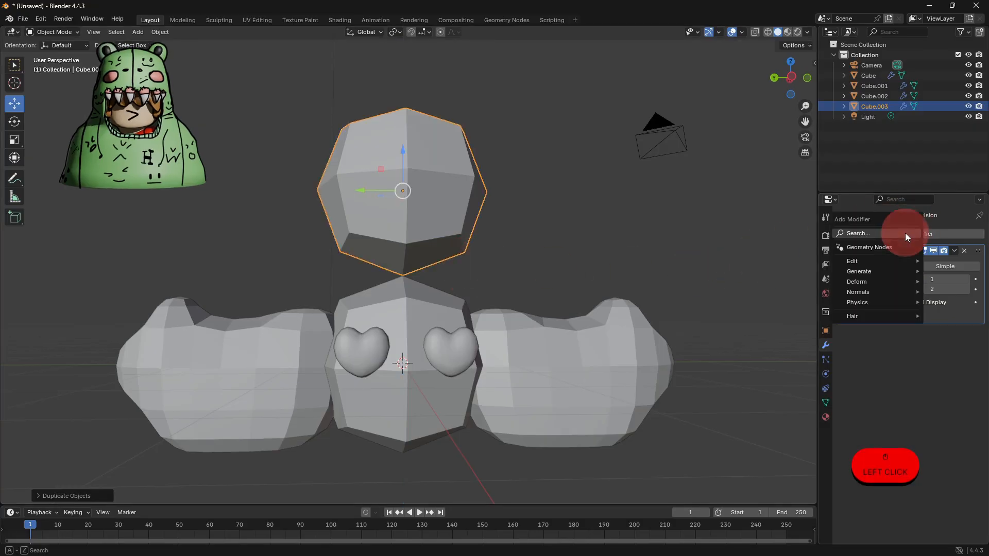
# Mirror the raised copy on the Y axis only about Cube, and move it sideways along Y to form a pair
pyautogui.click(905, 232)
pyautogui.click(877, 247)
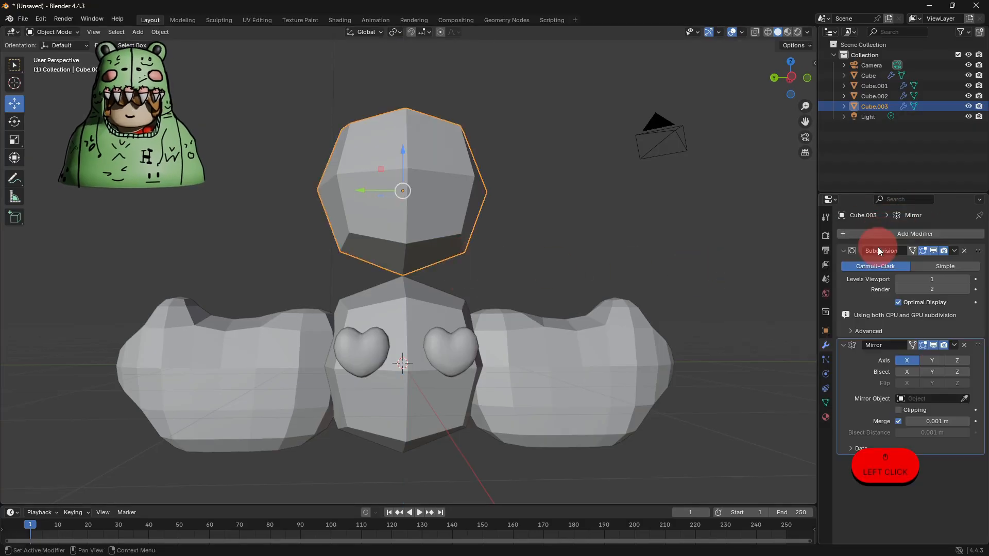
pyautogui.click(929, 358)
pyautogui.click(908, 347)
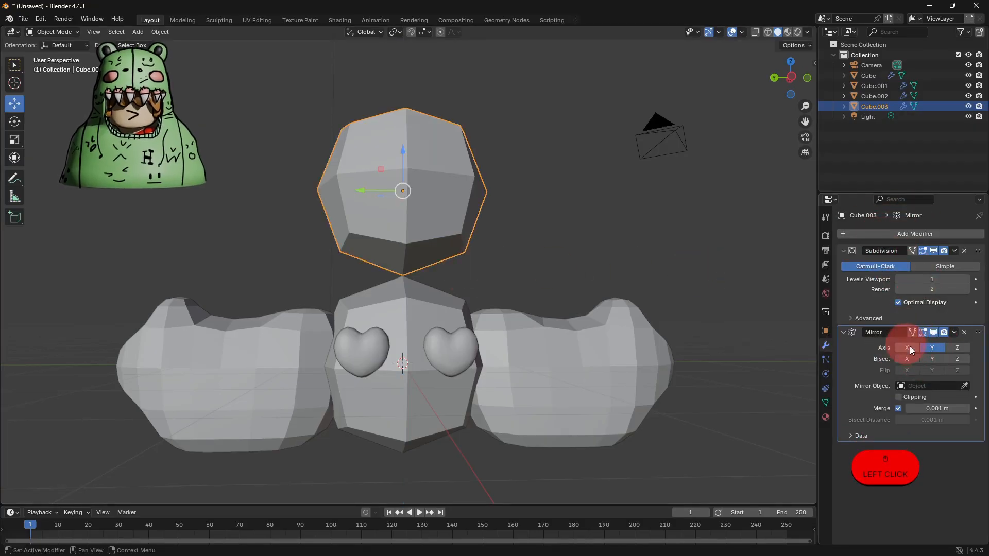
pyautogui.click(964, 384)
pyautogui.click(407, 407)
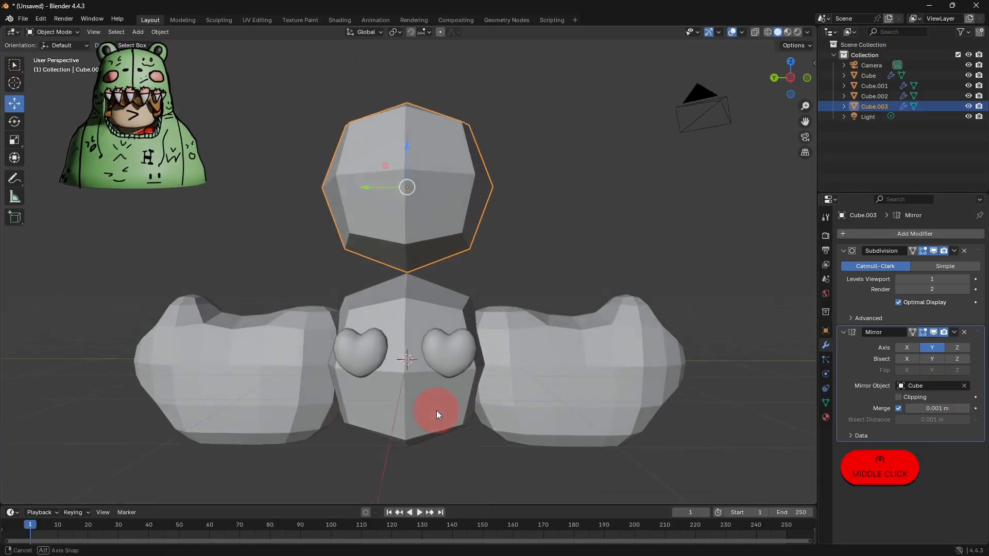
pyautogui.moveTo(437, 412); pyautogui.dragTo(392, 249, button='middle')
pyautogui.moveTo(364, 188); pyautogui.dragTo(471, 194)
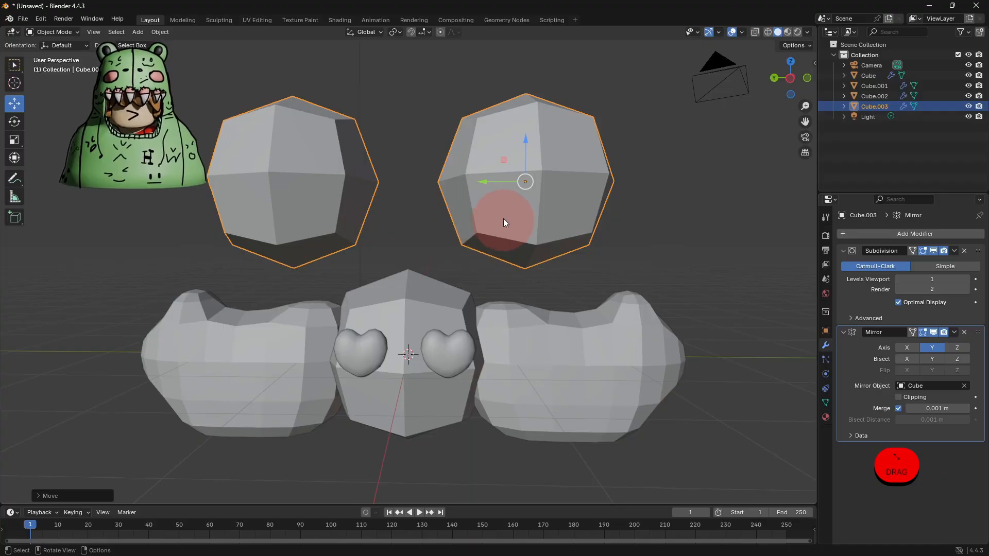
# Cut a single vertical edge loop near the middle of the raised block's front in Edit Mode
pyautogui.press('Tab')
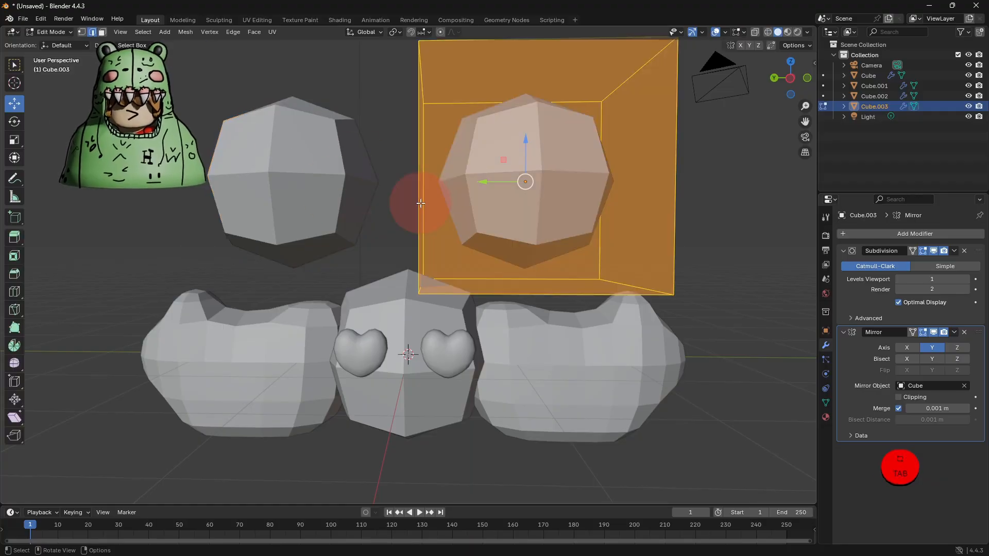
pyautogui.click(13, 293)
pyautogui.click(537, 65)
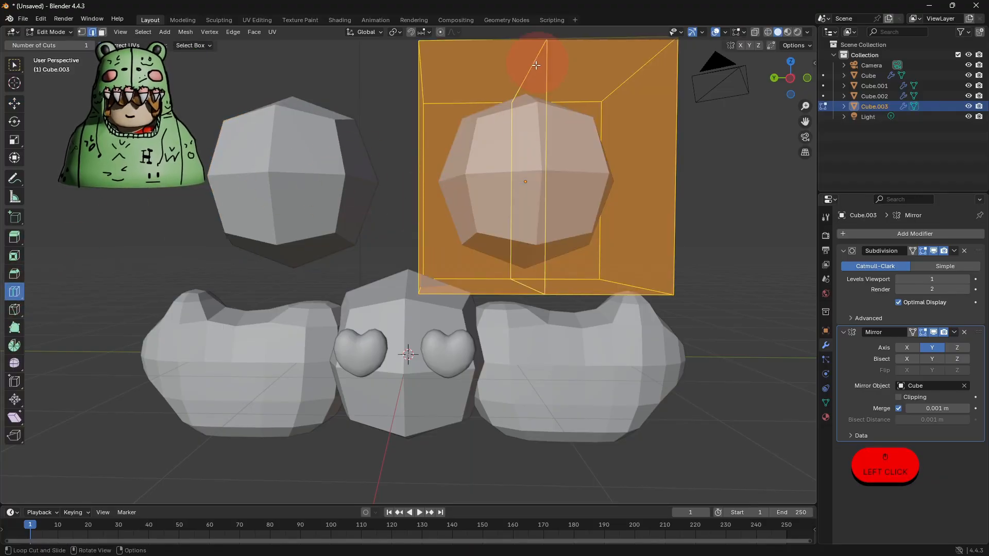
pyautogui.click(546, 65)
pyautogui.keyDown('shift'); pyautogui.moveTo(507, 195); pyautogui.dragTo(493, 316, button='middle'); pyautogui.keyUp('shift')
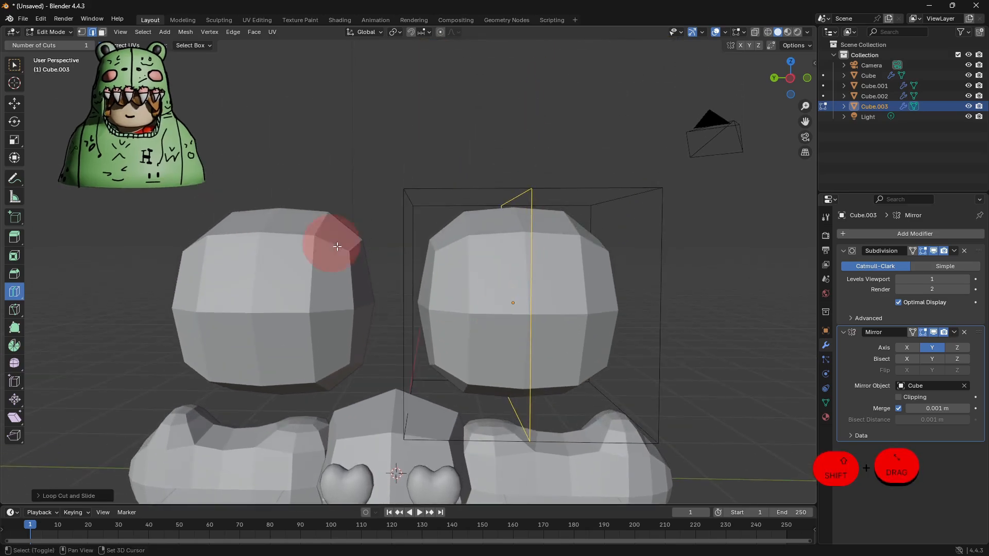
# Raise the new centre edge on the raised block's top along Z to form a pointed ear shape
pyautogui.click(17, 105)
pyautogui.click(505, 219)
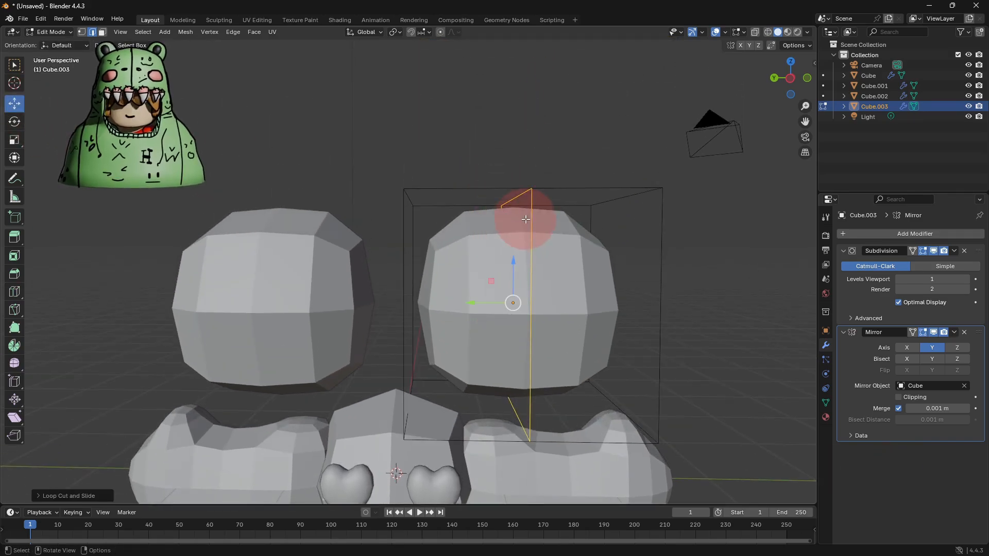
pyautogui.moveTo(525, 220); pyautogui.dragTo(526, 239, button='middle')
pyautogui.click(521, 184)
pyautogui.scroll(-2, 522, 182)
pyautogui.moveTo(522, 184); pyautogui.dragTo(519, 180, button='middle')
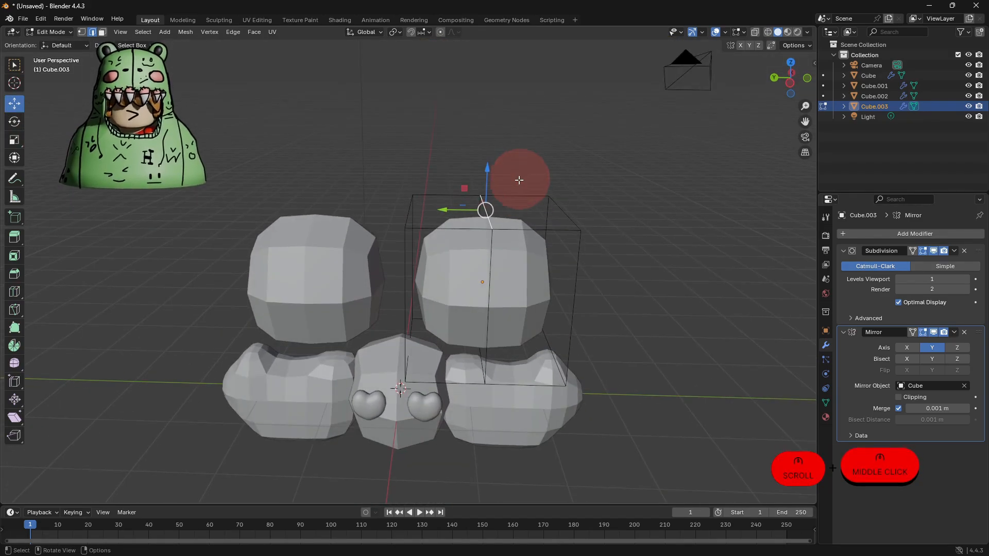
pyautogui.moveTo(488, 175); pyautogui.dragTo(482, 94)
# Select the two front faces of the pointed ear block and inset them
pyautogui.click(102, 32)
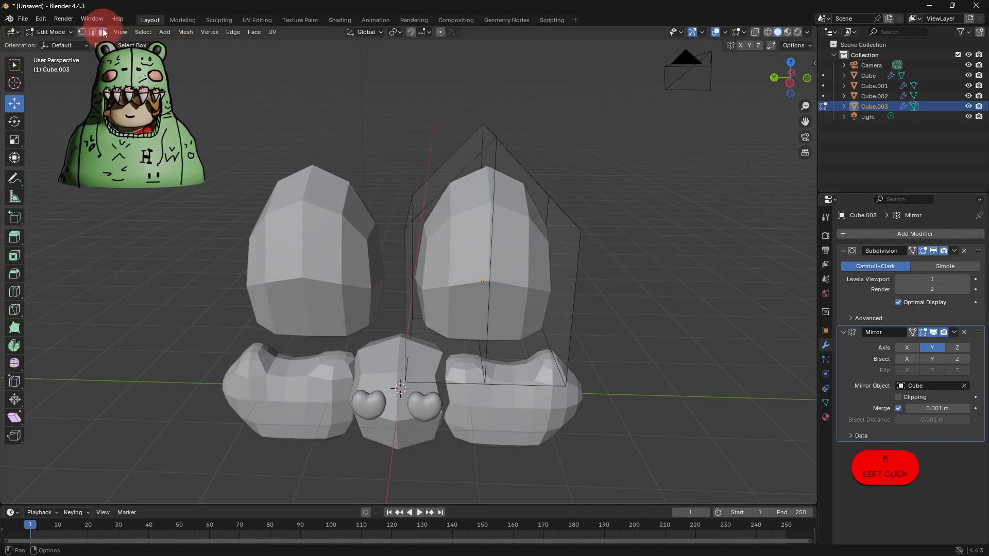
pyautogui.click(487, 271)
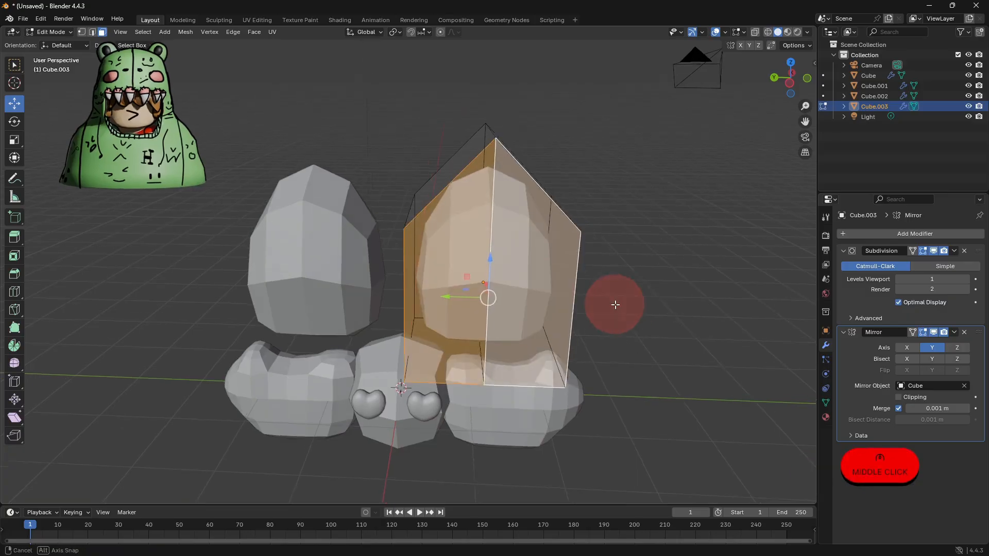
pyautogui.moveTo(614, 302); pyautogui.dragTo(531, 339, button='middle')
pyautogui.press('i')
pyautogui.click(611, 329)
# Push the inset ear faces inward along X, scale them down and fine-tune the depth of the hollow
pyautogui.moveTo(453, 312); pyautogui.dragTo(510, 304)
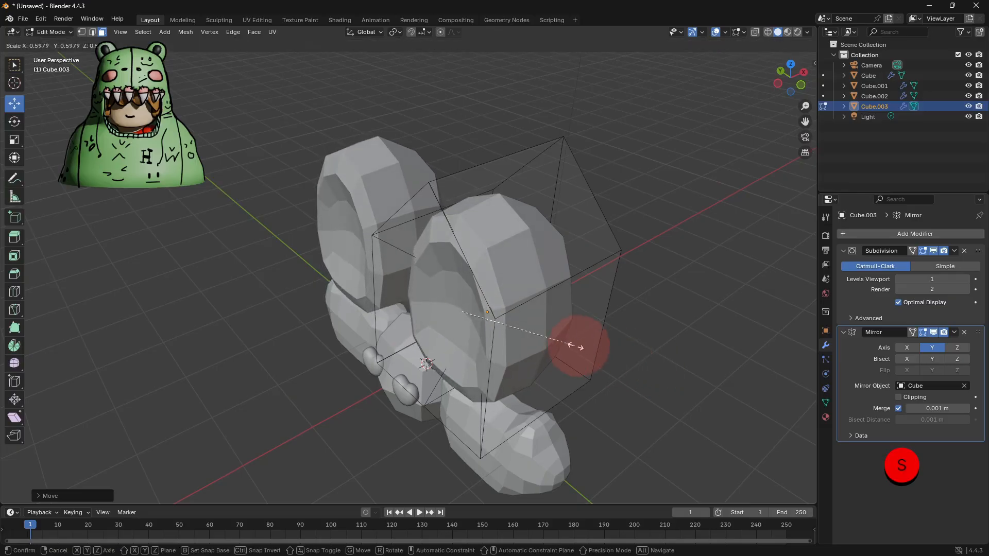
pyautogui.click(505, 311)
pyautogui.moveTo(505, 309); pyautogui.dragTo(510, 298)
pyautogui.press('Tab')
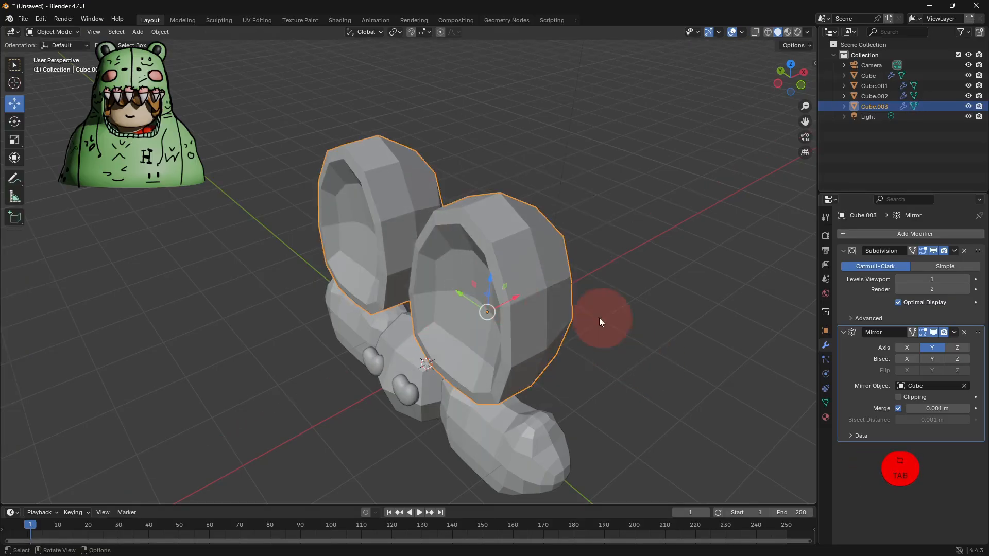
# Flatten the hollowed ears along X and narrow them along Y in Object Mode
pyautogui.press('s')
pyautogui.press('x')
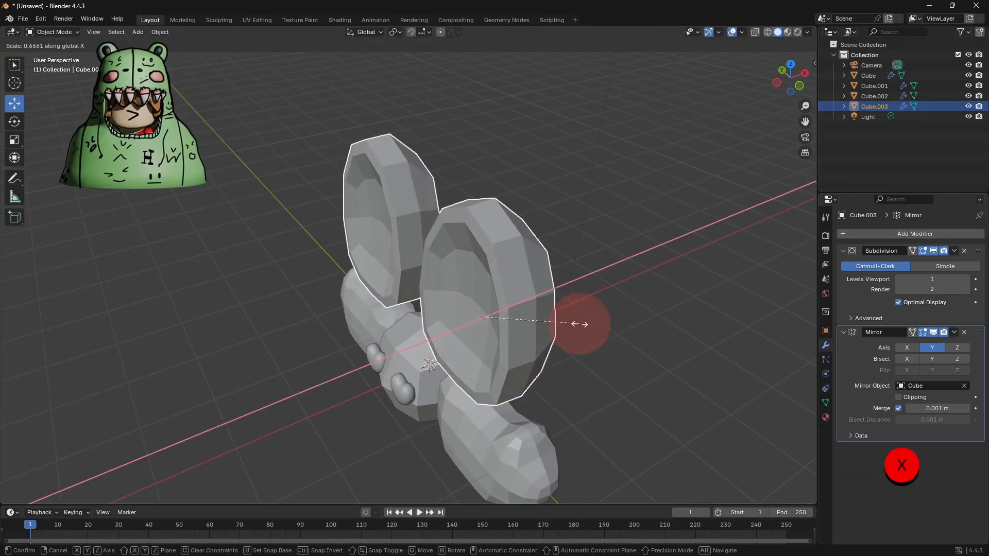
pyautogui.click(628, 345)
pyautogui.press('s')
pyautogui.press('y')
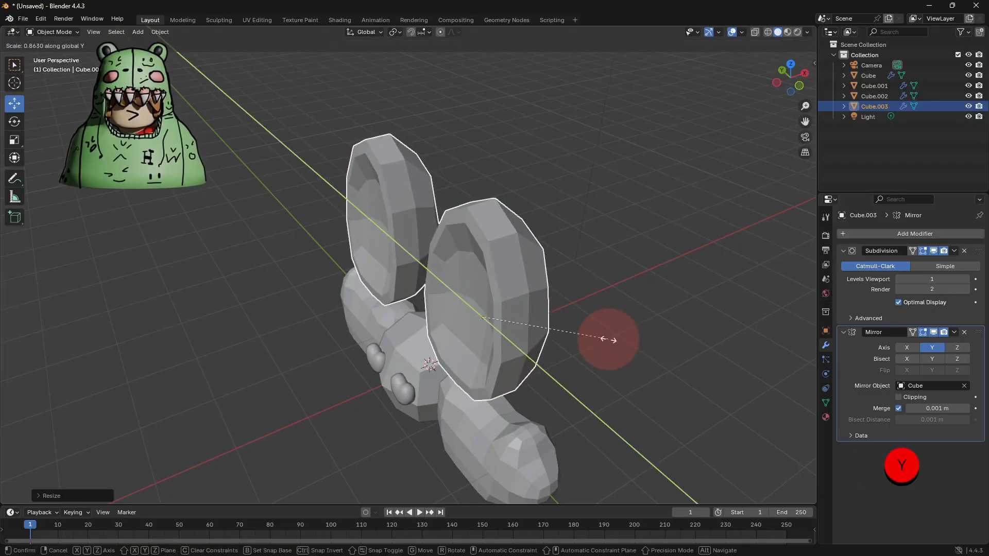
pyautogui.click(609, 342)
# Rotate the ears so that their tips tilt outward symmetrically
pyautogui.moveTo(608, 342); pyautogui.dragTo(225, 234, button='middle')
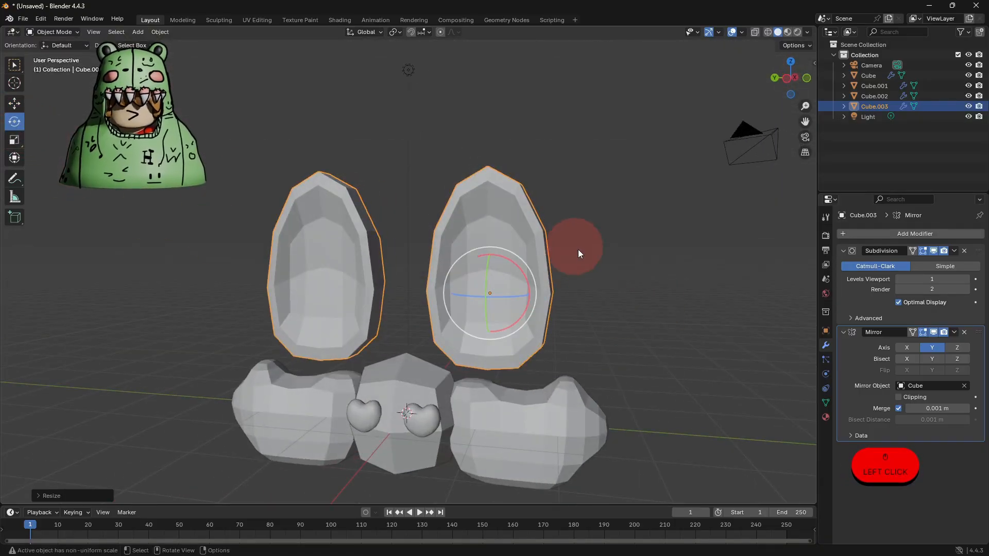
pyautogui.press('r')
pyautogui.click(400, 266)
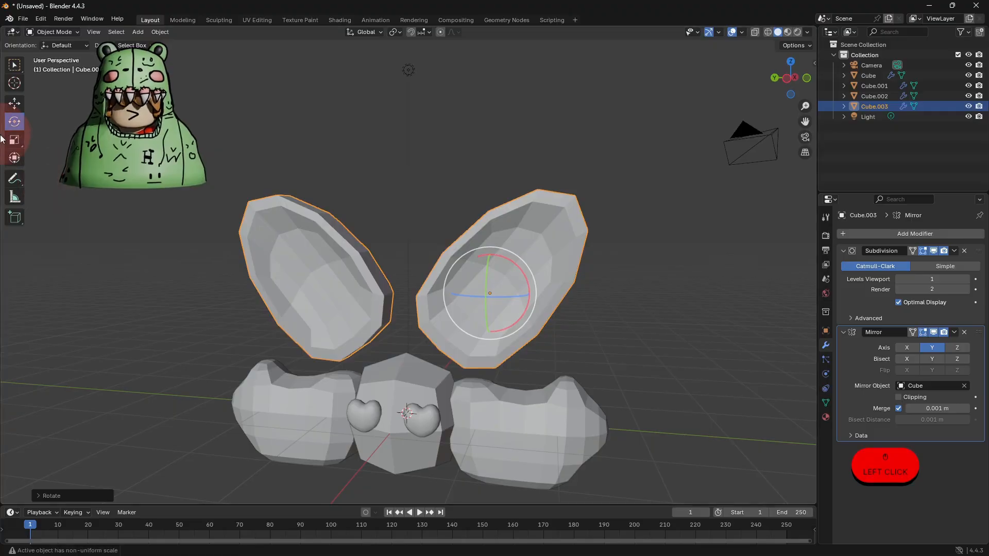
# Scale the tilted ears down and lower them onto the top of the central block
pyautogui.click(16, 106)
pyautogui.press('s')
pyautogui.click(496, 295)
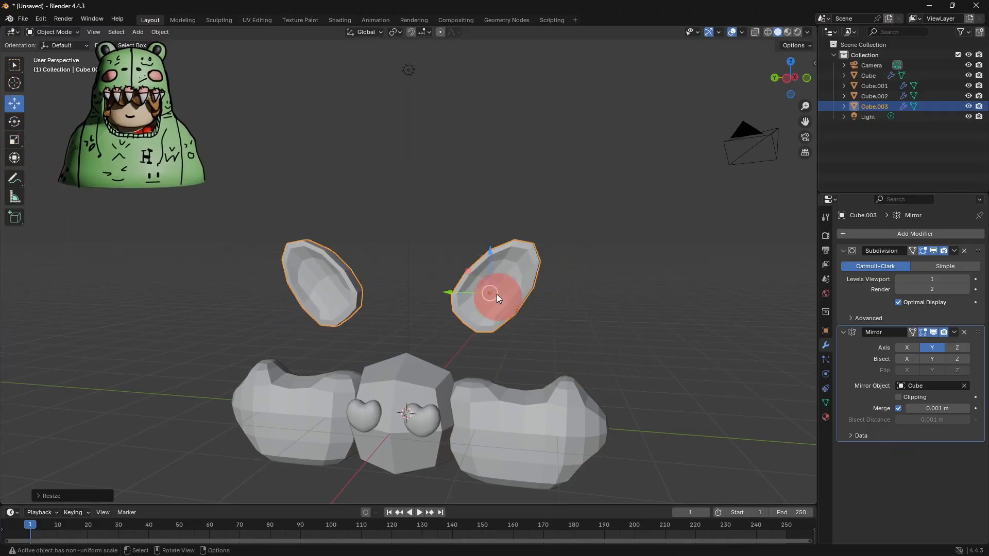
pyautogui.press('g')
pyautogui.press('z')
pyautogui.moveTo(491, 308); pyautogui.dragTo(408, 356)
# Select the mirrored side pieces and move them inward along Y until they overlap the central block
pyautogui.click(520, 387)
pyautogui.click(522, 409)
pyautogui.moveTo(551, 394); pyautogui.dragTo(542, 415, button='middle')
pyautogui.press('Tab')
pyautogui.press('Tab')
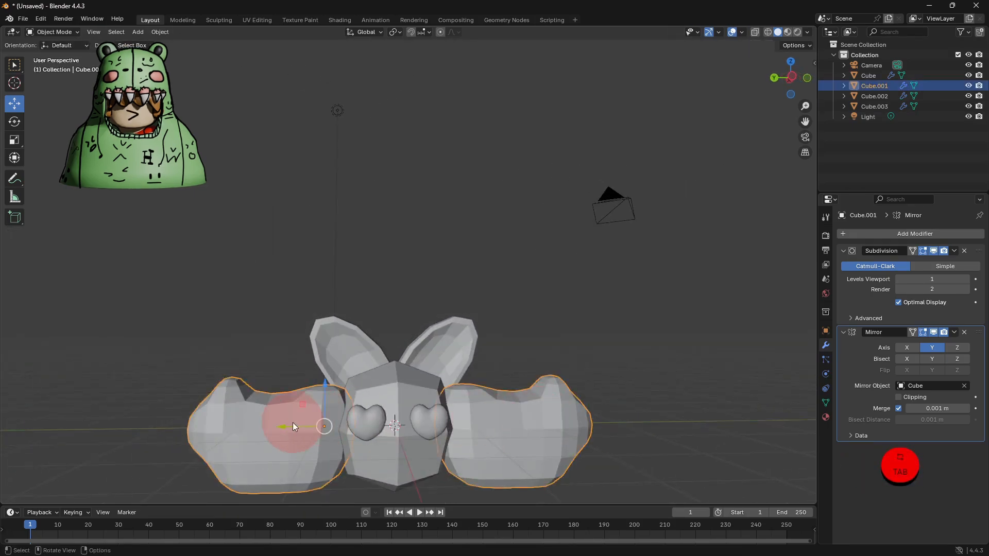
pyautogui.moveTo(293, 423); pyautogui.dragTo(307, 422)
# Round the central block by setting its Subdivision viewport level to 3
pyautogui.moveTo(574, 392); pyautogui.dragTo(576, 366, button='middle')
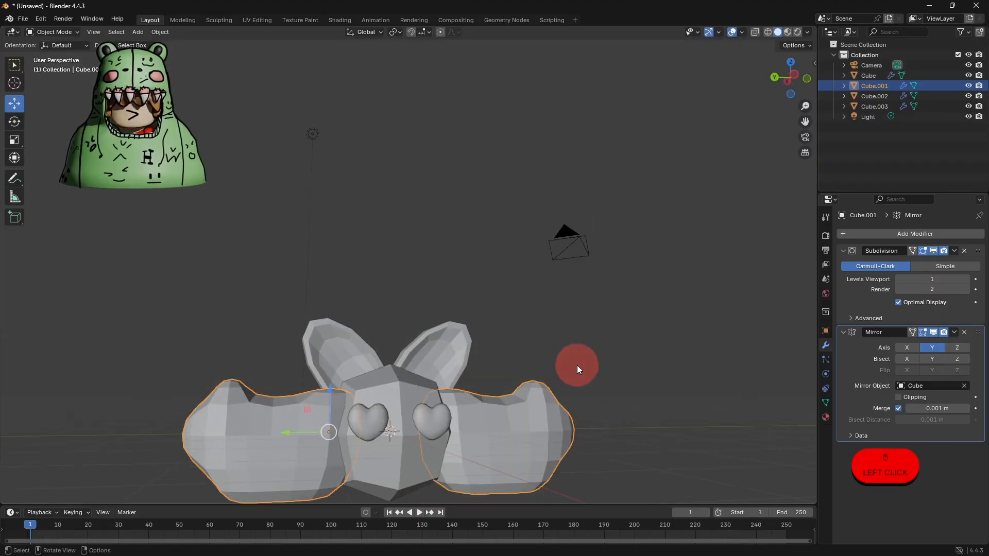
pyautogui.click(401, 477)
pyautogui.click(965, 302)
pyautogui.click(964, 279)
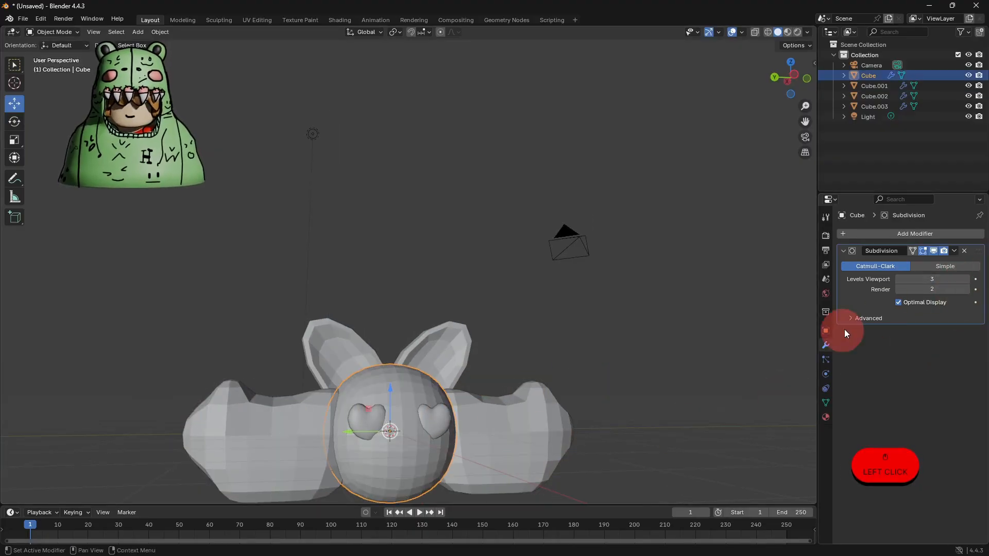
# Shift the ears horizontally to refit them against the rounded central head
pyautogui.click(575, 382)
pyautogui.moveTo(574, 382); pyautogui.dragTo(471, 369, button='middle')
pyautogui.click(470, 369)
pyautogui.moveTo(488, 368); pyautogui.dragTo(467, 371)
pyautogui.click(541, 383)
# Select the three upper and three lower front faces of the side piece in Edit Mode and inset them together
pyautogui.moveTo(542, 382); pyautogui.dragTo(656, 370, button='middle')
pyautogui.keyDown('shift'); pyautogui.moveTo(555, 415); pyautogui.dragTo(441, 393, button='middle'); pyautogui.keyUp('shift')
pyautogui.click(545, 406)
pyautogui.press('Tab')
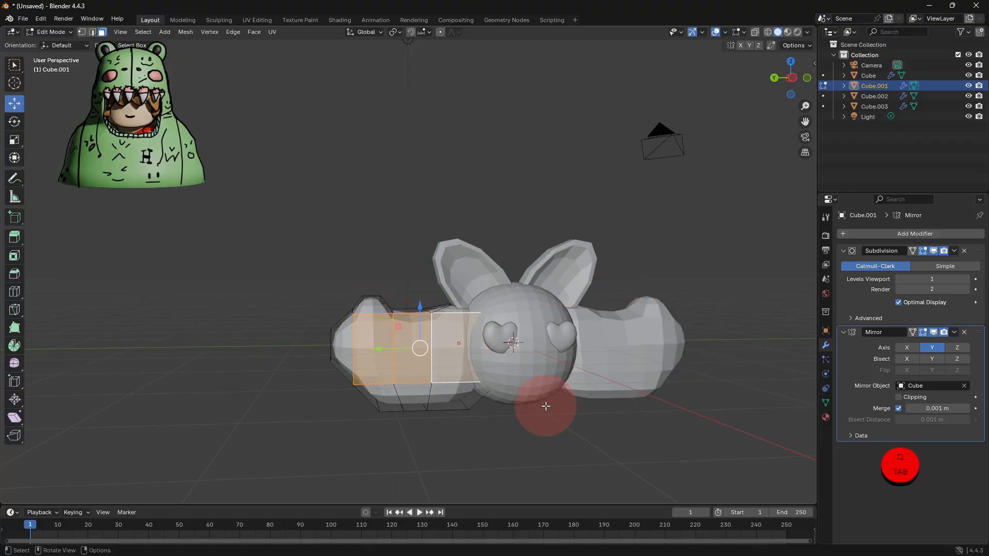
pyautogui.click(368, 365)
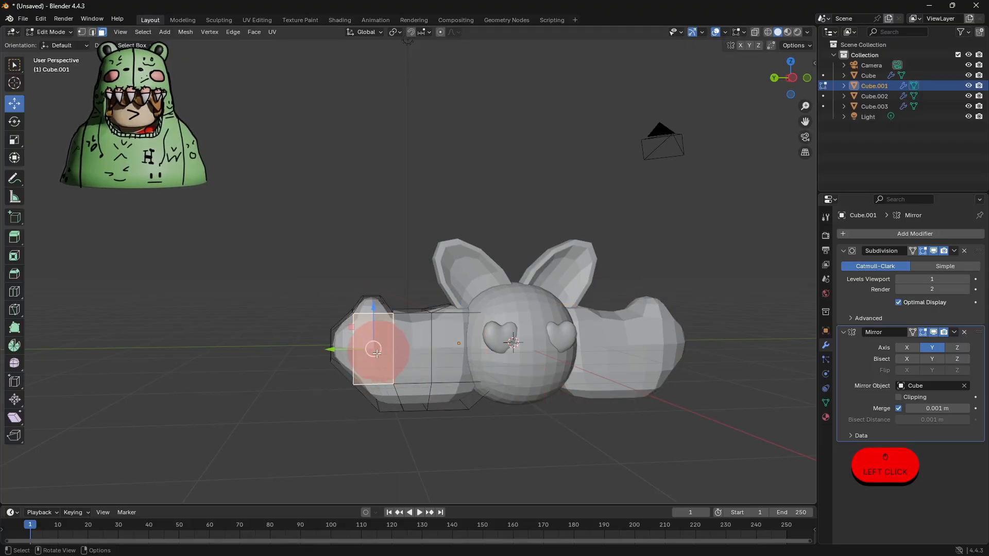
pyautogui.keyDown('shift'); pyautogui.click(434, 374); pyautogui.keyUp('shift')
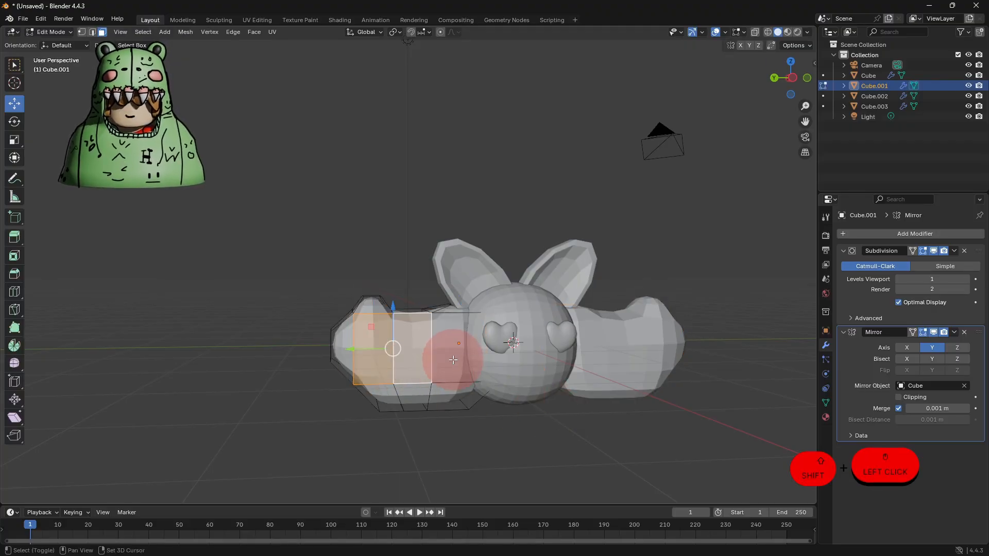
pyautogui.keyDown('shift'); pyautogui.click(379, 388); pyautogui.keyUp('shift')
pyautogui.keyDown('shift'); pyautogui.click(409, 398); pyautogui.keyUp('shift')
pyautogui.keyDown('shift'); pyautogui.click(453, 400); pyautogui.keyUp('shift')
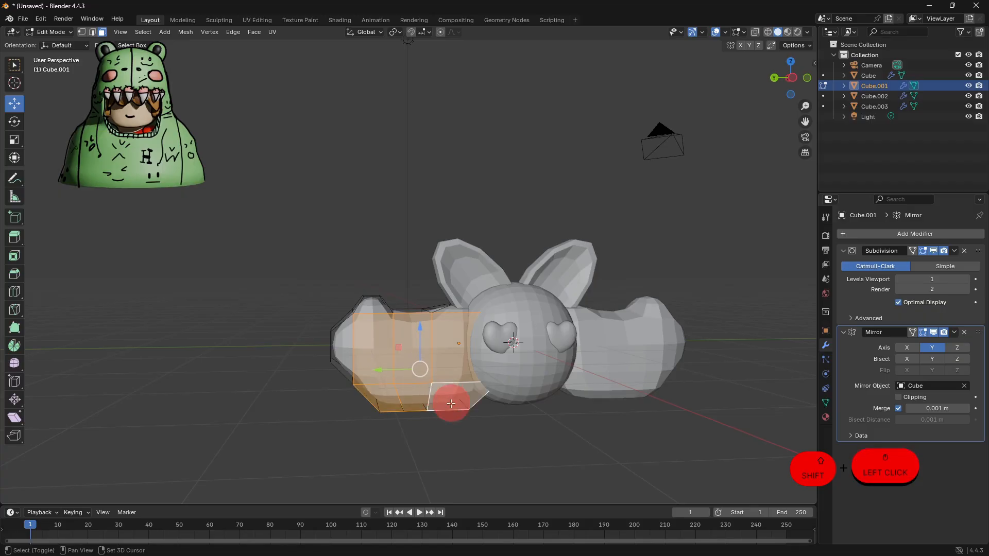
pyautogui.press('i')
pyautogui.click(589, 435)
# Push the inset side-piece faces inward along X to hollow out the mirrored pieces
pyautogui.moveTo(562, 440); pyautogui.dragTo(647, 457, button='middle')
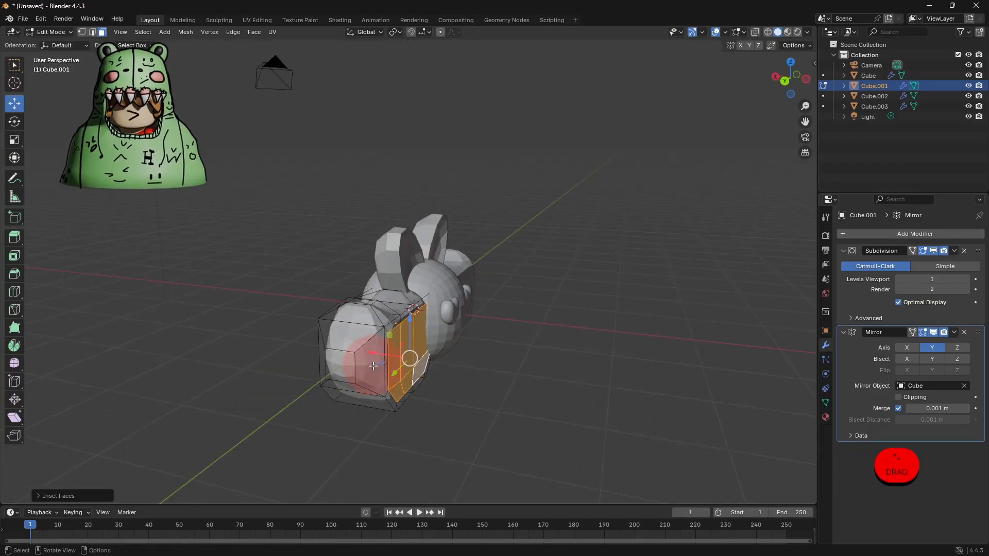
pyautogui.moveTo(375, 354); pyautogui.dragTo(363, 352)
pyautogui.scroll(4, 519, 401)
pyautogui.moveTo(519, 402); pyautogui.dragTo(419, 412, button='middle')
pyautogui.moveTo(453, 408); pyautogui.dragTo(470, 404)
pyautogui.press('Tab')
# Select the heart eyes and move them forward along X so they sit proud of the rounded head
pyautogui.moveTo(304, 399); pyautogui.dragTo(397, 372, button='middle')
pyautogui.scroll(-3, 398, 372)
pyautogui.click(585, 402)
pyautogui.scroll(2, 540, 389)
pyautogui.moveTo(585, 402); pyautogui.dragTo(499, 380, button='middle')
pyautogui.scroll(2, 515, 383)
pyautogui.click(564, 378)
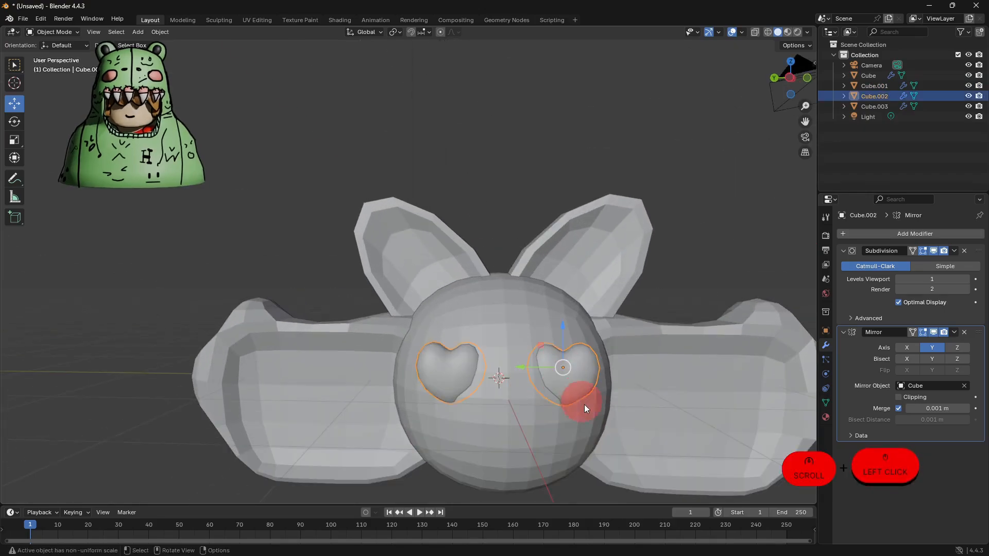
pyautogui.moveTo(584, 403); pyautogui.dragTo(535, 360, button='middle')
pyautogui.moveTo(540, 354); pyautogui.dragTo(541, 356)
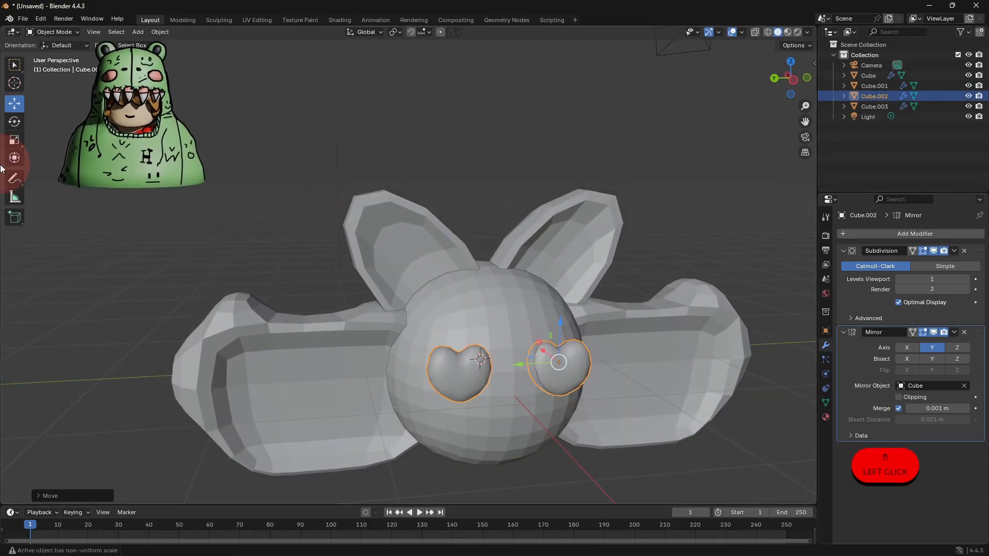
# Rotate the heart eyes about Z to follow the curve of the head
pyautogui.click(12, 124)
pyautogui.moveTo(472, 385); pyautogui.dragTo(451, 379, button='middle')
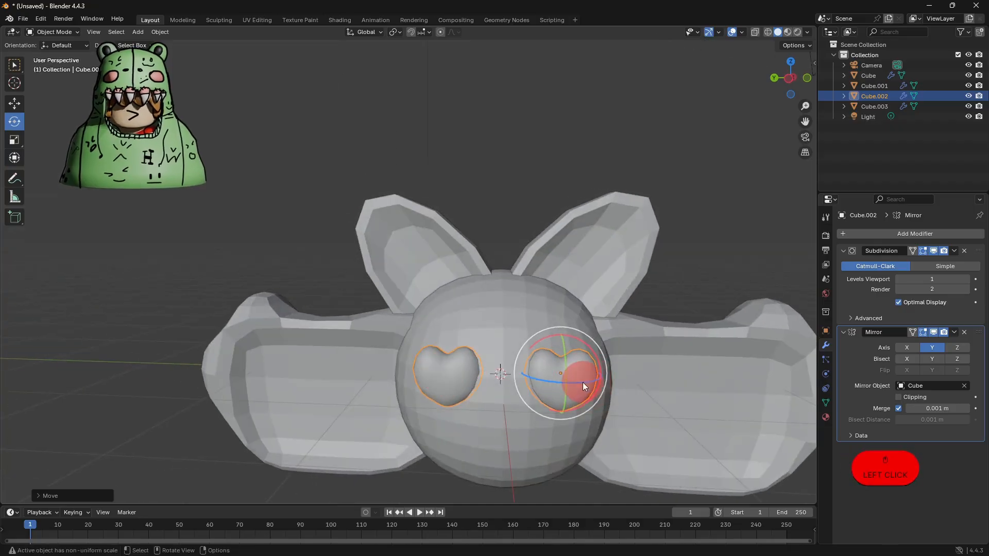
pyautogui.moveTo(582, 382); pyautogui.dragTo(597, 371)
pyautogui.click(216, 307)
# Add a cube mesh at the head's centre and scale it down to a small block
pyautogui.moveTo(268, 366); pyautogui.dragTo(469, 339, button='middle')
pyautogui.scroll(-1, 409, 354)
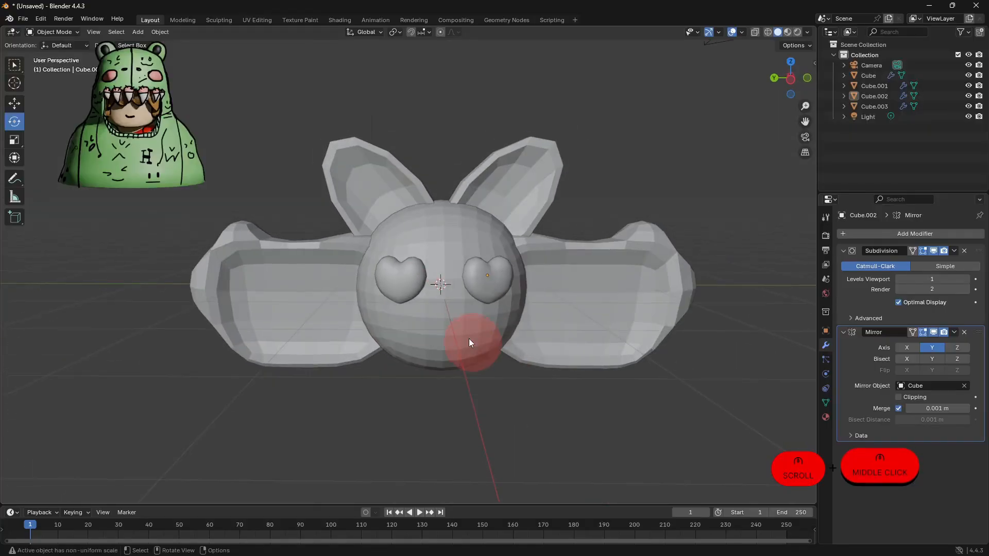
pyautogui.click(138, 32)
pyautogui.moveTo(154, 43)
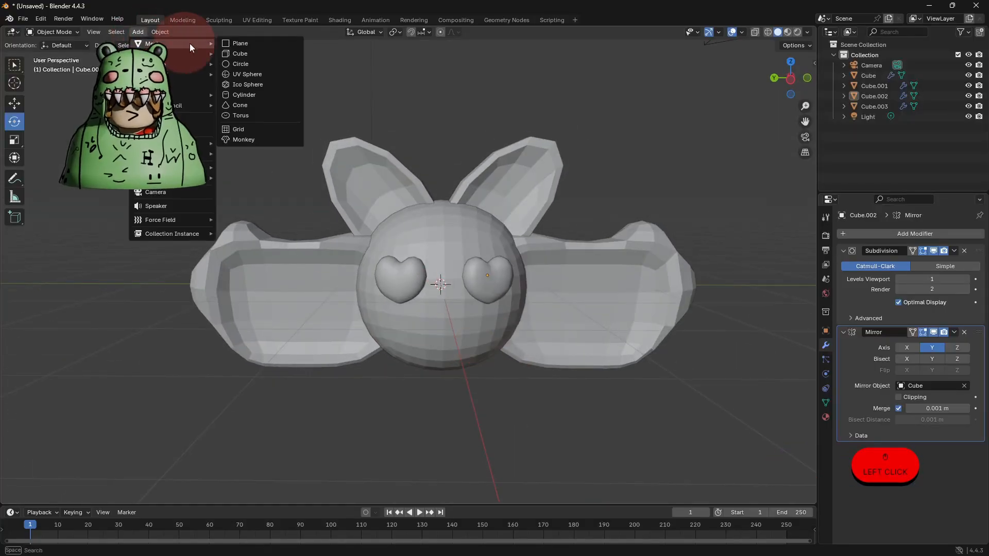
pyautogui.click(242, 53)
pyautogui.moveTo(542, 338); pyautogui.dragTo(552, 341, button='middle')
pyautogui.press('s')
pyautogui.click(457, 298)
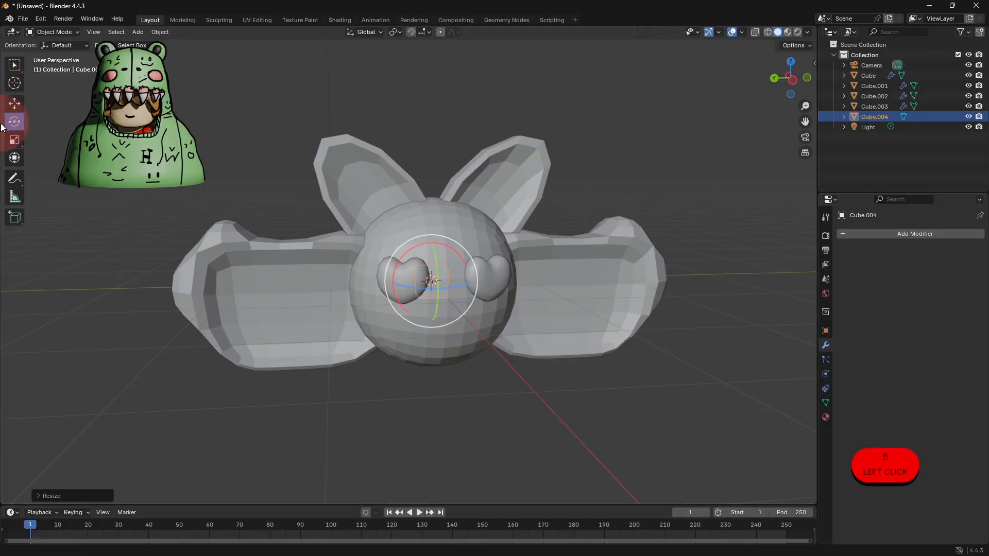
# Move the small cube forward along X out of the head and lower it along Z below the heart eyes
pyautogui.moveTo(416, 267); pyautogui.dragTo(399, 254, button='middle')
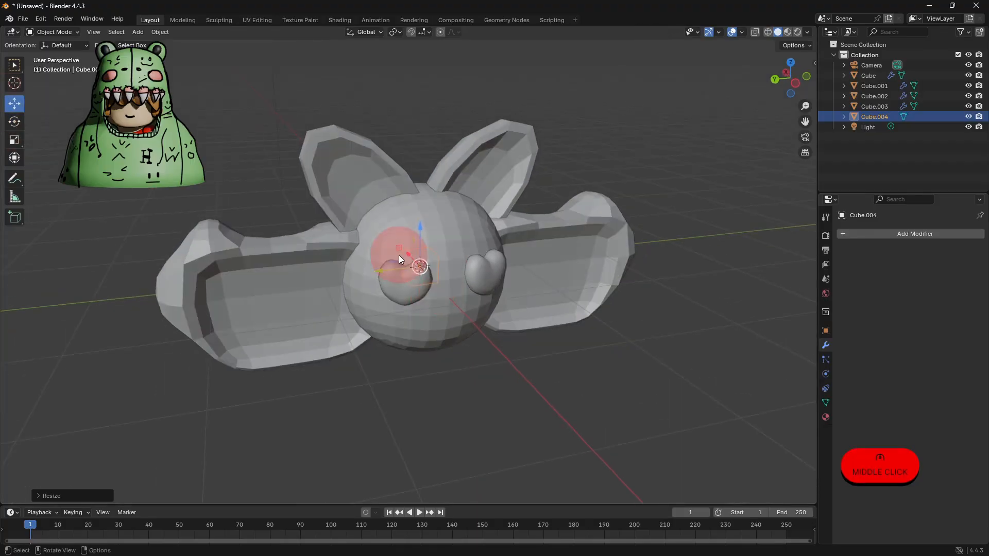
pyautogui.press('g')
pyautogui.press('x')
pyautogui.moveTo(434, 292); pyautogui.dragTo(441, 301)
pyautogui.moveTo(491, 292); pyautogui.dragTo(478, 271, button='middle')
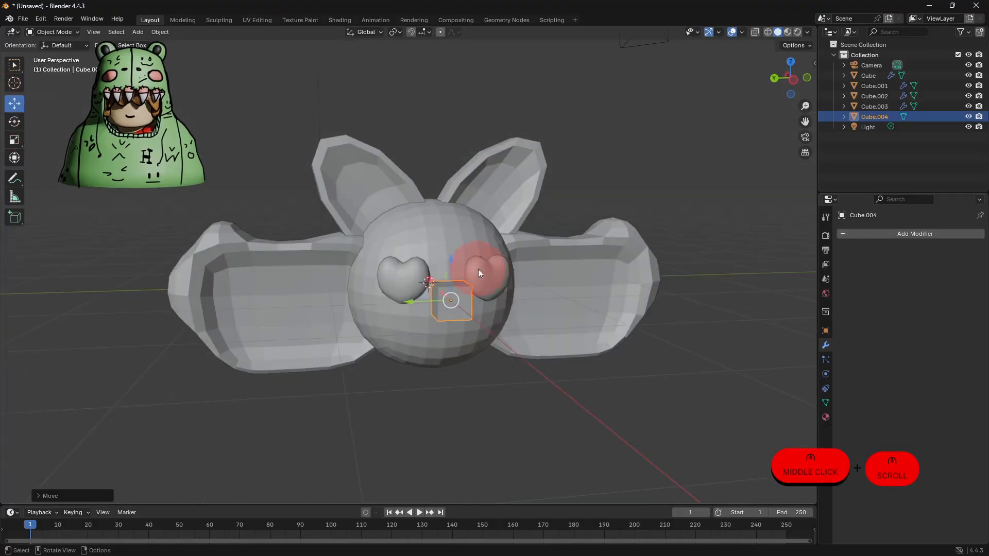
pyautogui.moveTo(453, 267); pyautogui.dragTo(454, 292)
pyautogui.scroll(1, 691, 261)
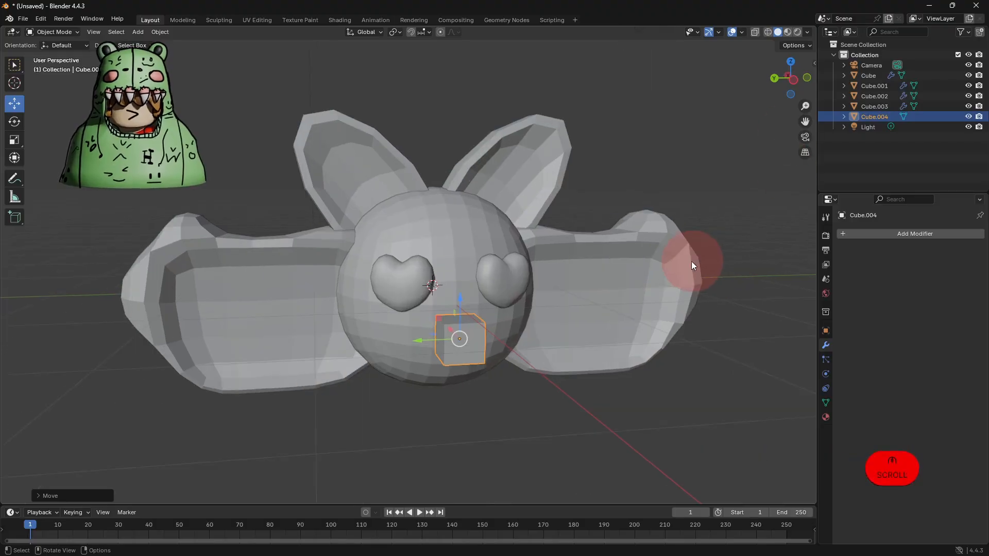
# Add a Mirror modifier to the small cube on the Y axis only, with Cube as the mirror object
pyautogui.moveTo(691, 262); pyautogui.dragTo(691, 281, button='middle')
pyautogui.click(907, 237)
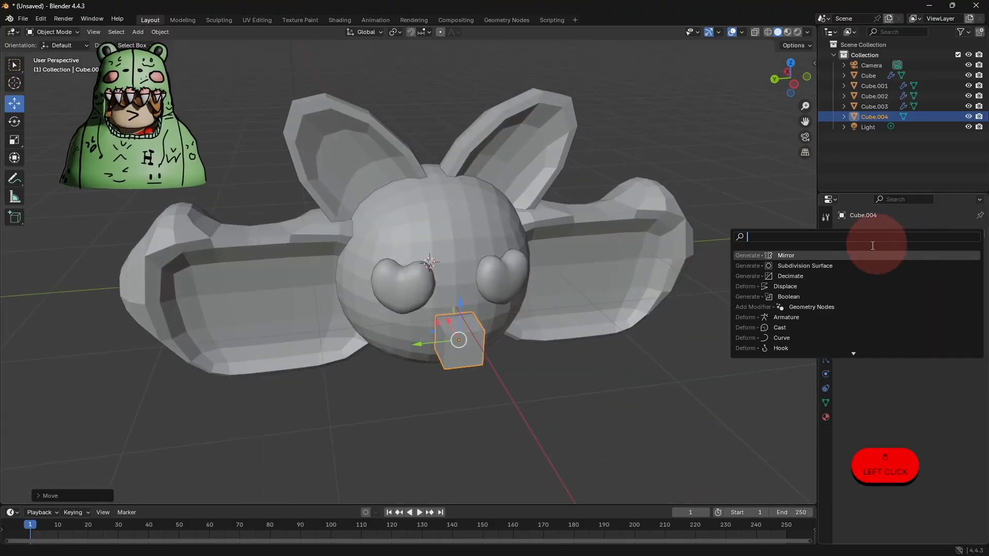
pyautogui.click(828, 256)
pyautogui.click(931, 266)
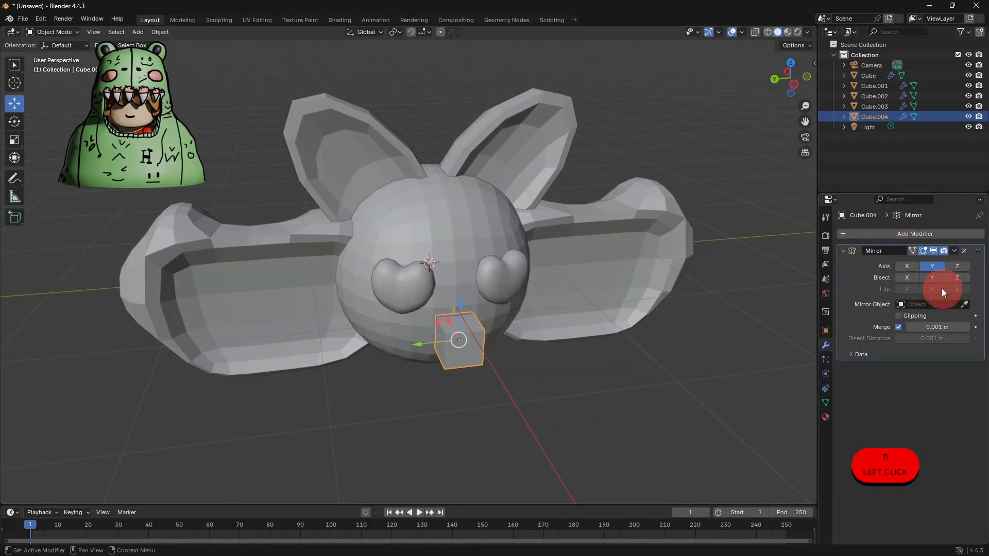
pyautogui.click(964, 305)
pyautogui.click(452, 264)
# Scale the small cube down further and move it back against the front of the head
pyautogui.scroll(3, 515, 351)
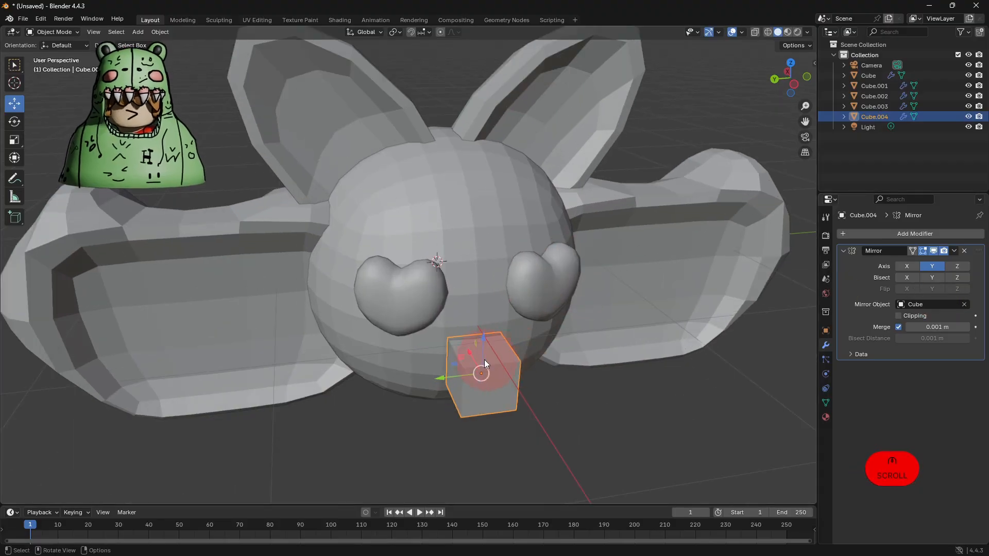
pyautogui.press('s')
pyautogui.click(567, 391)
pyautogui.moveTo(567, 391); pyautogui.dragTo(462, 336, button='middle')
pyautogui.moveTo(462, 337); pyautogui.dragTo(452, 319)
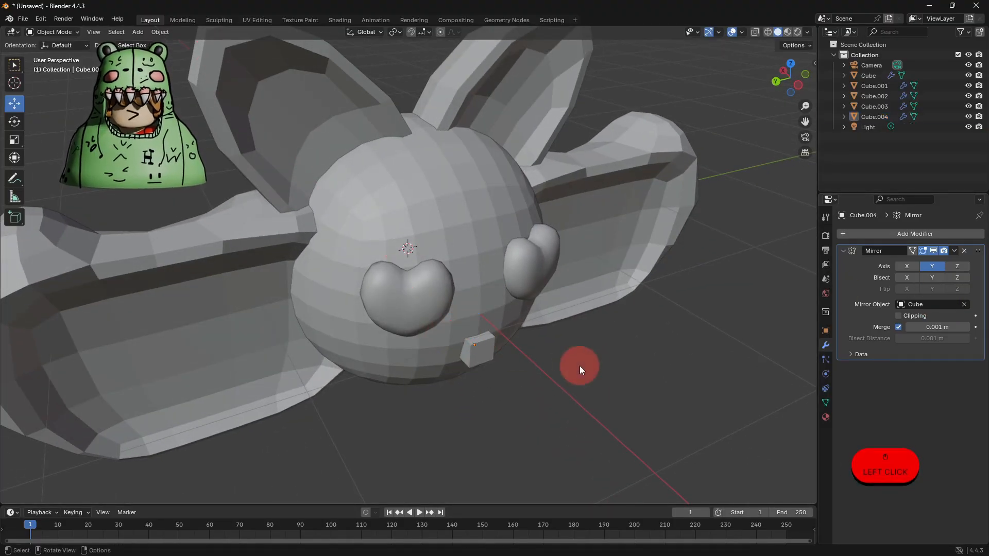
# Extrude the small cube's inner side face outward twice along Y to form a wide mirrored mouth bar
pyautogui.moveTo(578, 365); pyautogui.dragTo(543, 399, button='middle')
pyautogui.press('Tab')
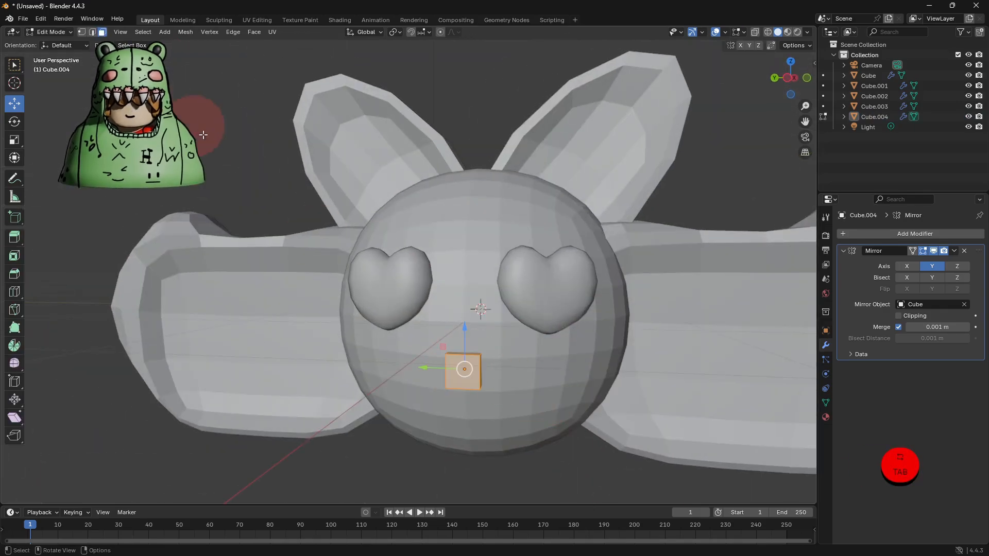
pyautogui.moveTo(277, 285); pyautogui.dragTo(228, 269, button='middle')
pyautogui.click(438, 366)
pyautogui.moveTo(460, 383); pyautogui.dragTo(514, 401, button='middle')
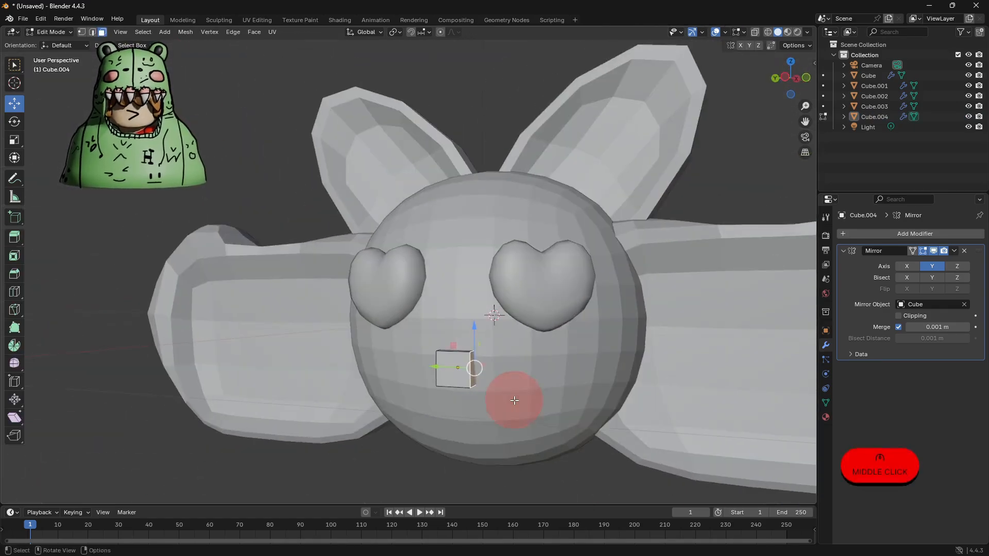
pyautogui.press('e')
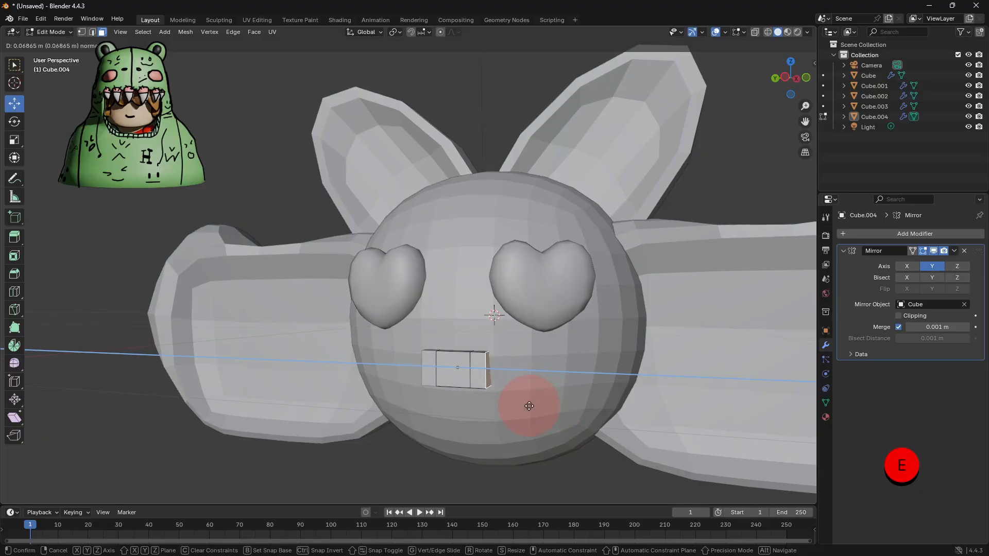
pyautogui.click(571, 412)
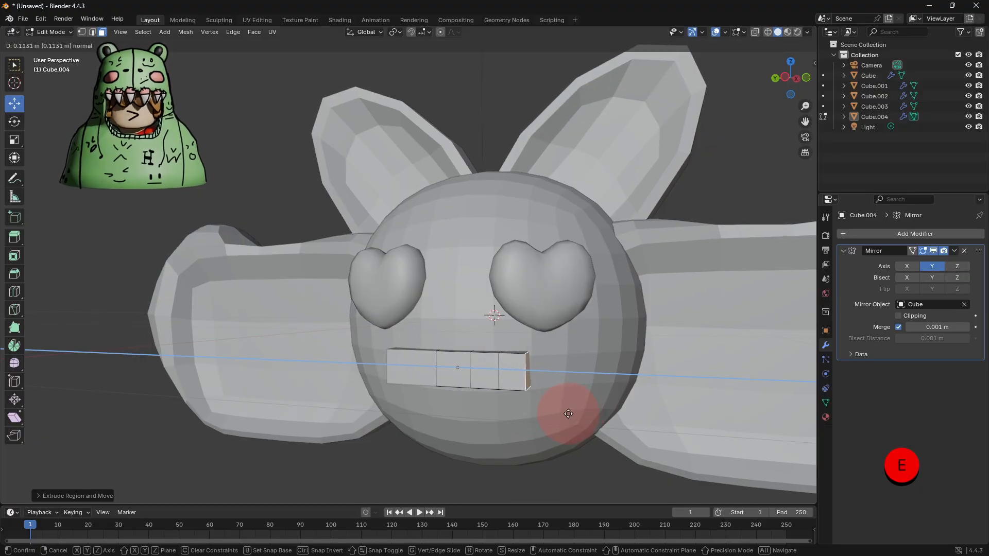
pyautogui.click(567, 413)
# Extrude the bottom face at the mouth bar's outer end downward and scale it along Y to taper a fang
pyautogui.moveTo(567, 411); pyautogui.dragTo(642, 404, button='middle')
pyautogui.press('e')
pyautogui.click(592, 379)
pyautogui.press('s')
pyautogui.press('y')
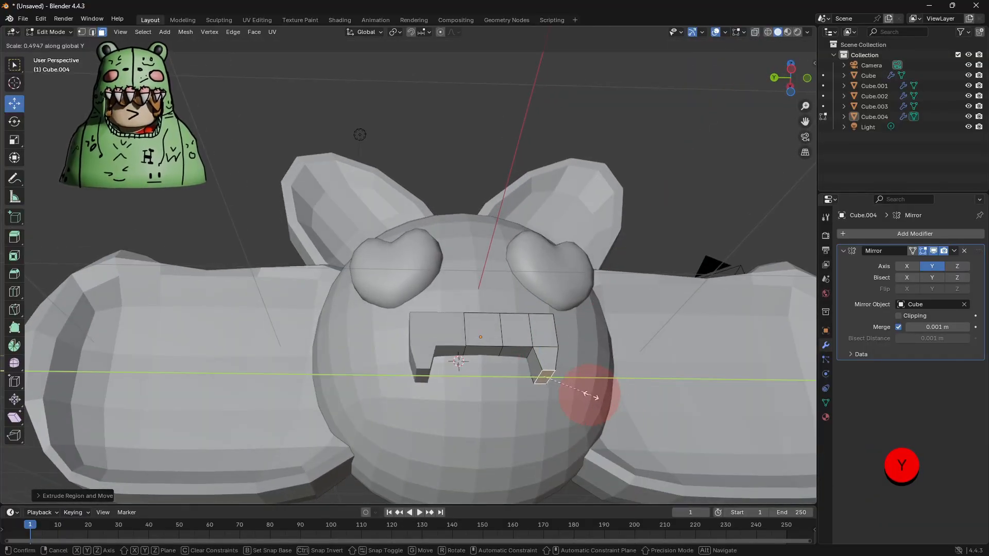
pyautogui.click(549, 379)
# Narrow the fang's tip face by scaling it down along X, and return to Object Mode
pyautogui.press('Tab')
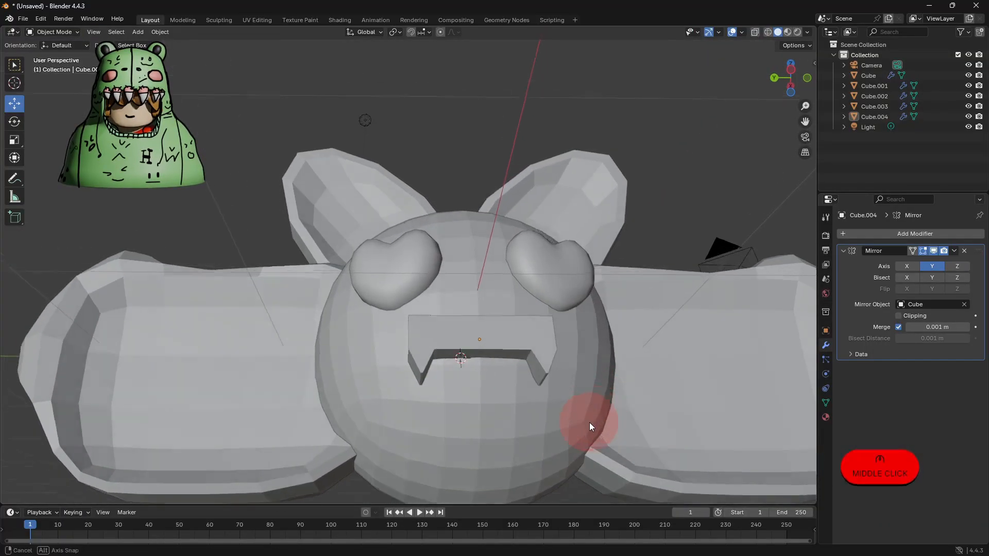
pyautogui.moveTo(589, 423); pyautogui.dragTo(488, 369, button='middle')
pyautogui.click(431, 387)
pyautogui.press('Tab')
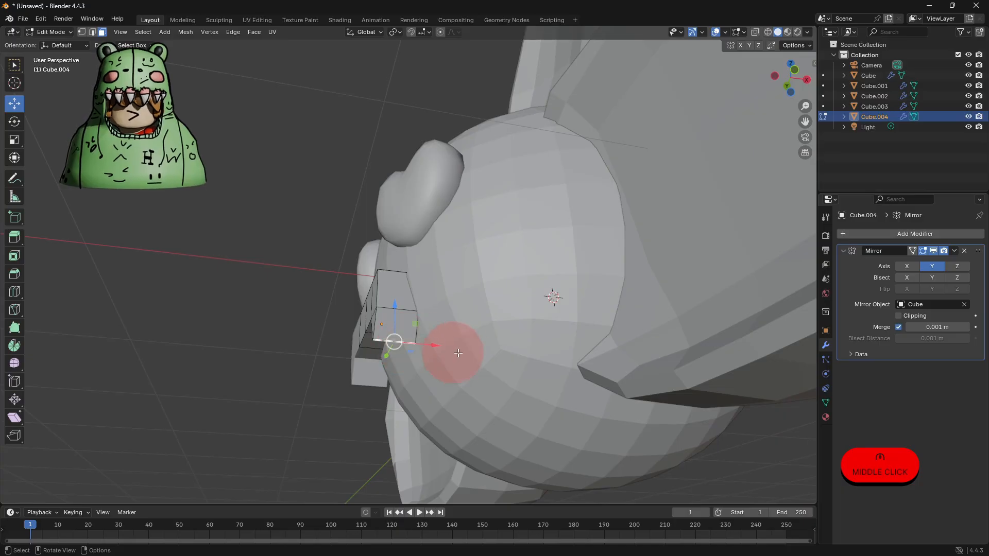
pyautogui.press('s')
pyautogui.press('y')
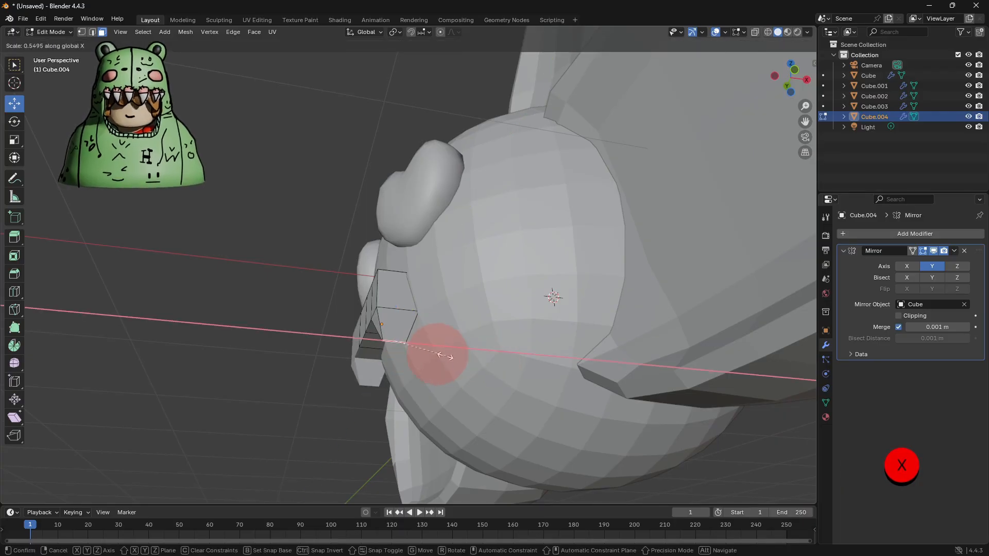
pyautogui.click(402, 346)
pyautogui.press('Tab')
# Add a Subdivision Surface modifier to the mouth piece
pyautogui.moveTo(300, 425); pyautogui.dragTo(348, 401, button='middle')
pyautogui.moveTo(616, 342); pyautogui.dragTo(609, 372, button='middle')
pyautogui.click(880, 233)
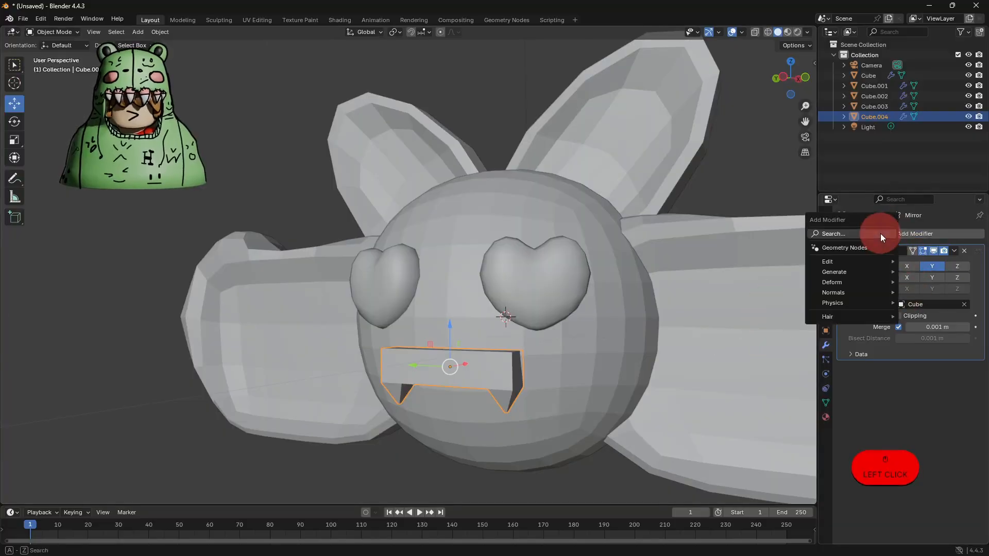
pyautogui.click(844, 260)
# Move the mouth piece back along X into the front of the head and enable Clipping in its Mirror modifier
pyautogui.moveTo(518, 355); pyautogui.dragTo(613, 394, button='middle')
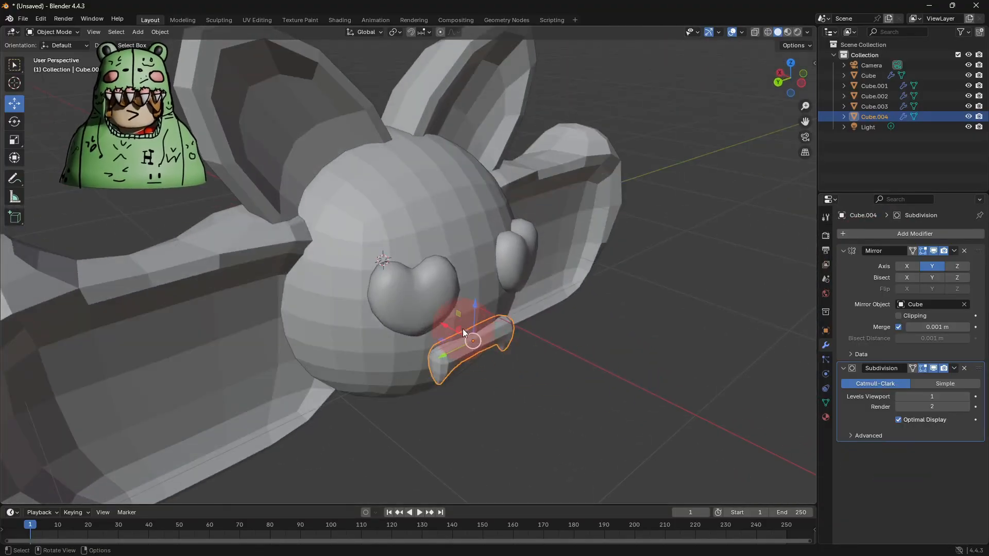
pyautogui.moveTo(446, 327); pyautogui.dragTo(441, 324)
pyautogui.click(523, 379)
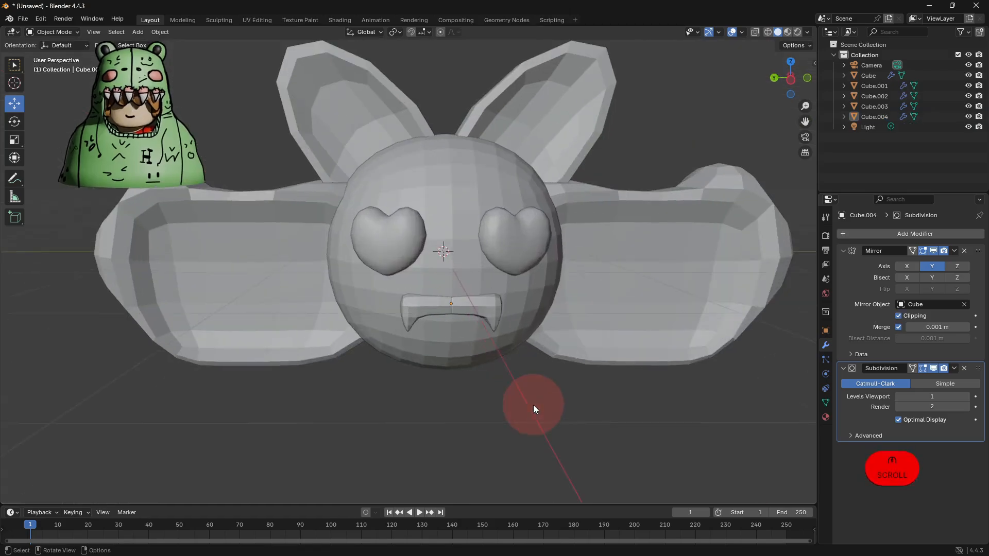
pyautogui.keyDown('shift'); pyautogui.moveTo(533, 405); pyautogui.dragTo(475, 430, button='middle'); pyautogui.keyUp('shift')
pyautogui.middleClick(484, 424)
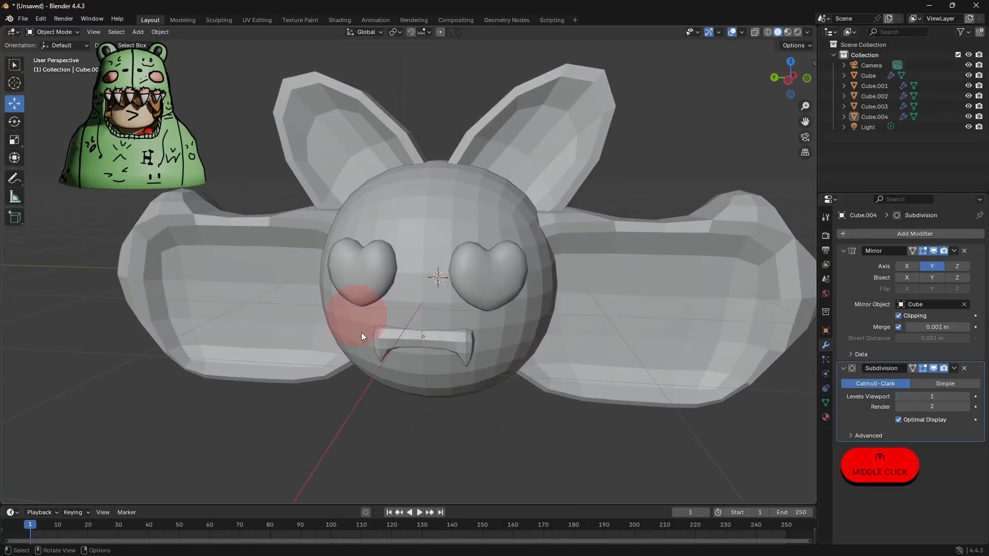
# Add a Displace modifier to the head with a new texture named knitted, and open that texture's settings
pyautogui.click(456, 202)
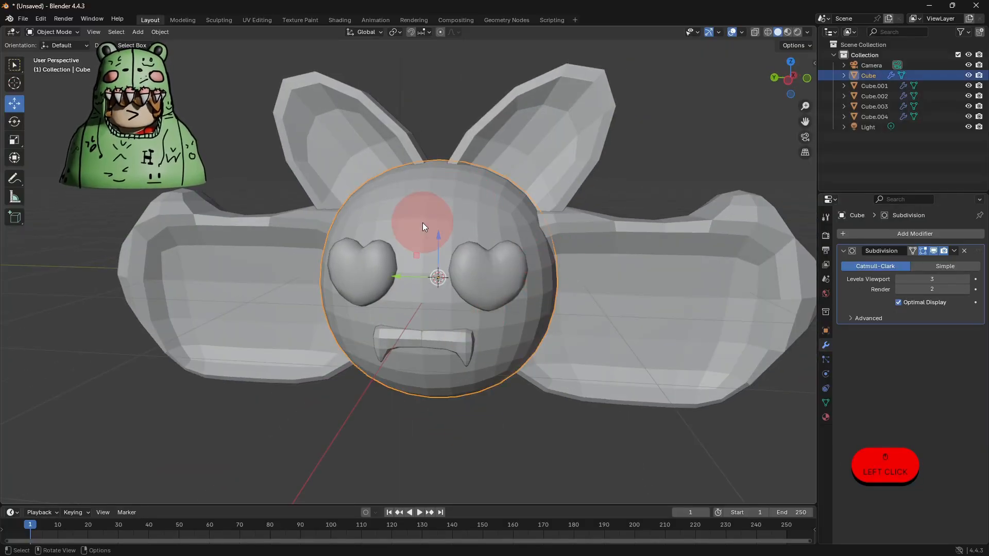
pyautogui.click(901, 236)
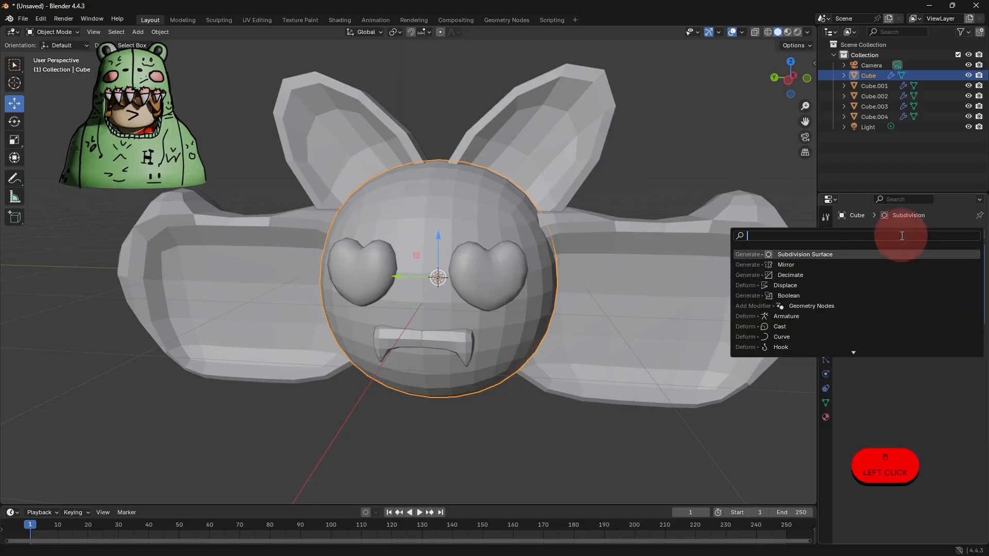
pyautogui.click(820, 284)
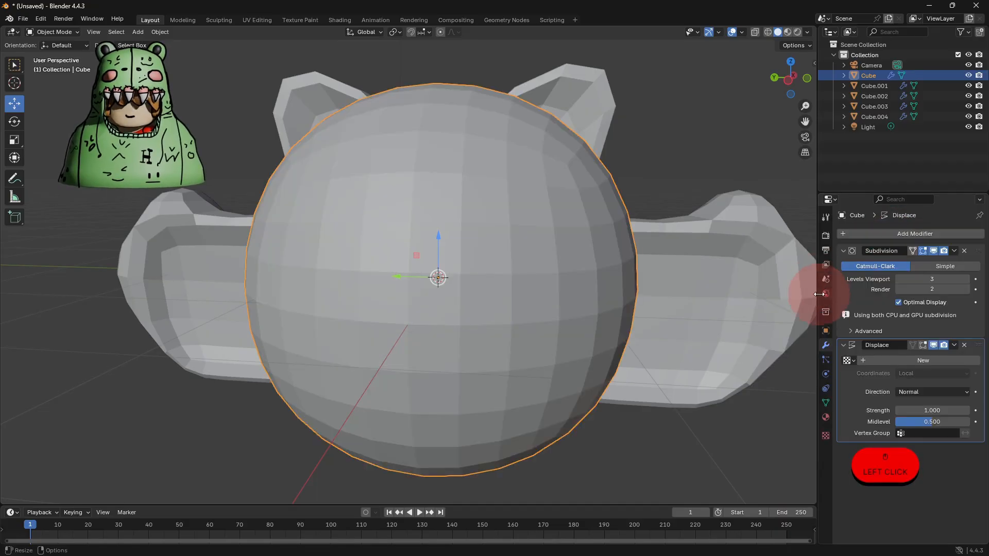
pyautogui.click(923, 361)
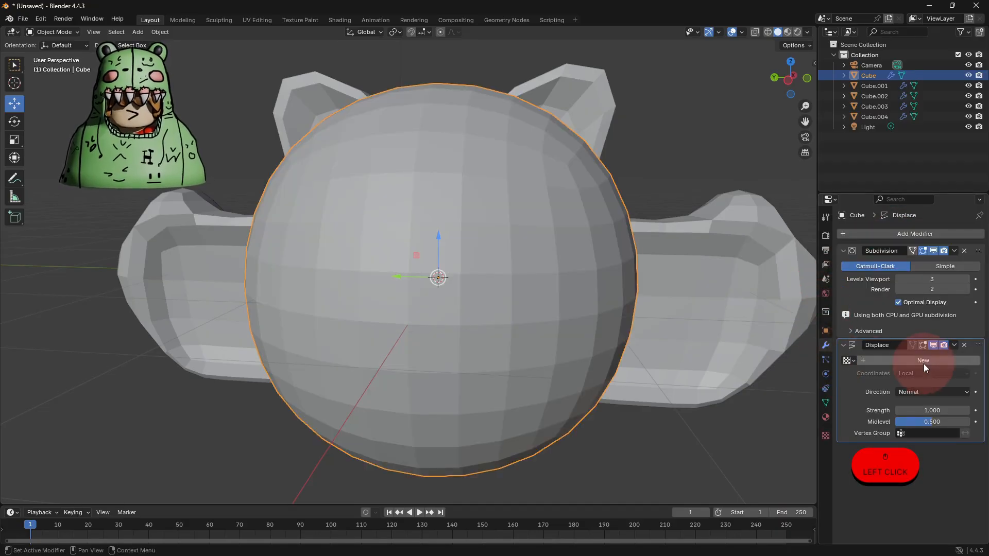
pyautogui.click(896, 346)
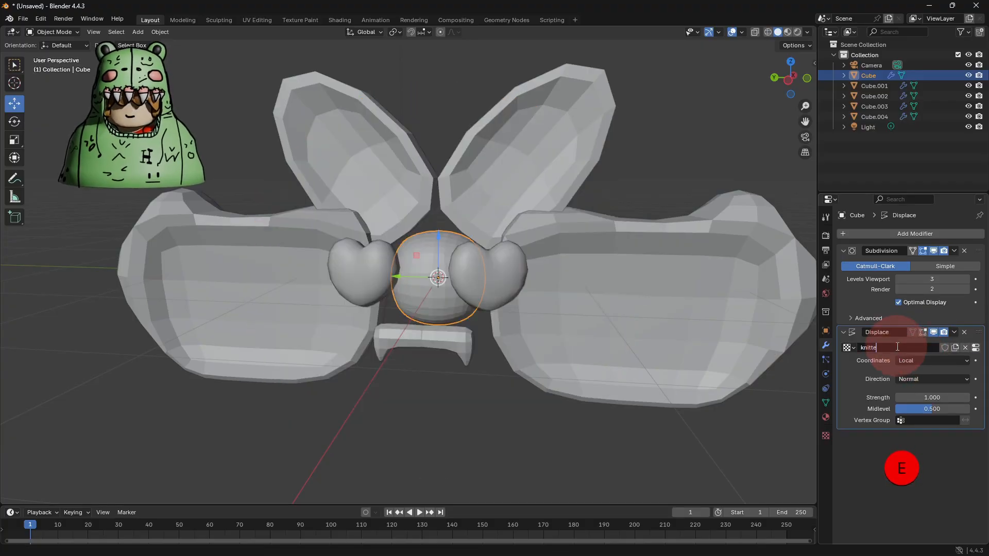
pyautogui.click(825, 438)
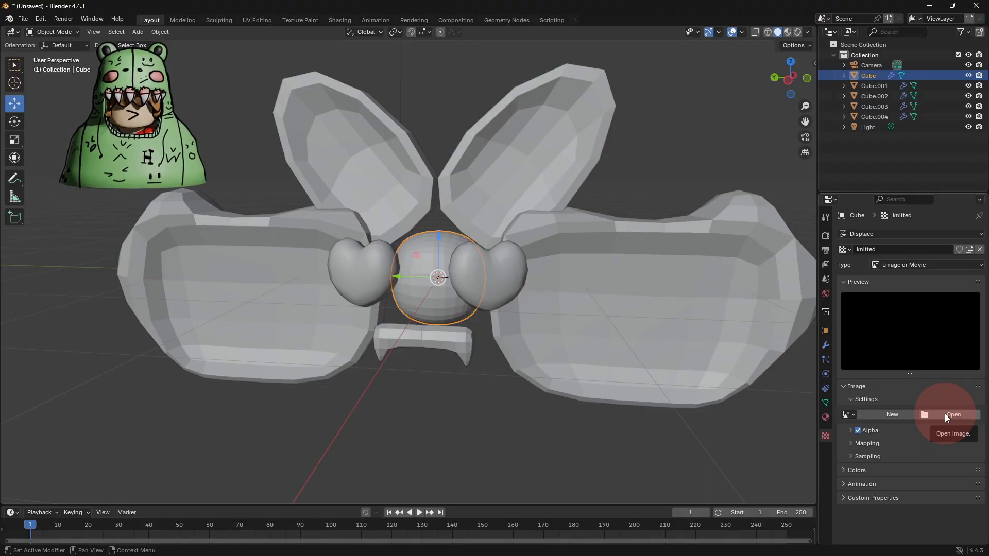
# Switch to Chrome, search for screwsandcircuits and open the screwsandcircuits.com homepage
pyautogui.moveTo(669, 554)
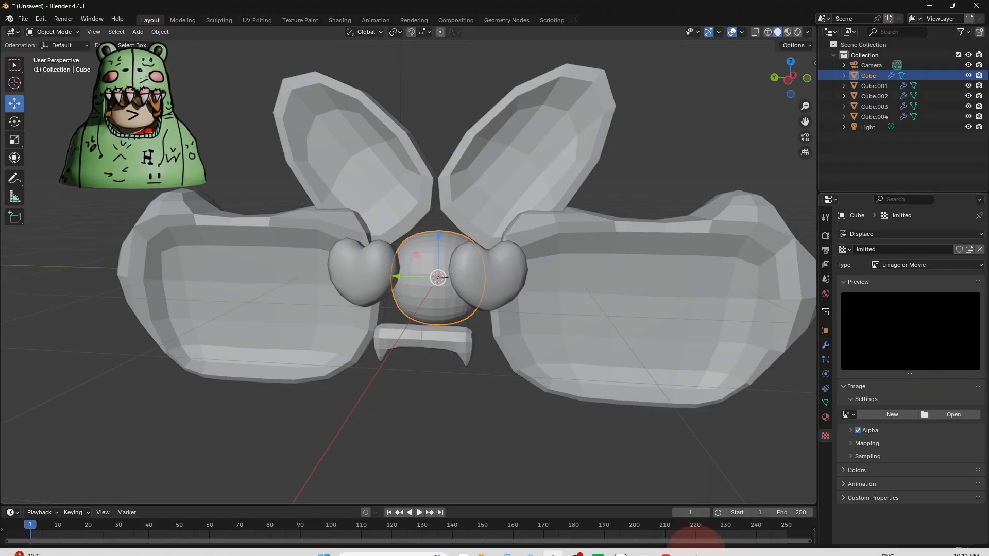
pyautogui.click(665, 545)
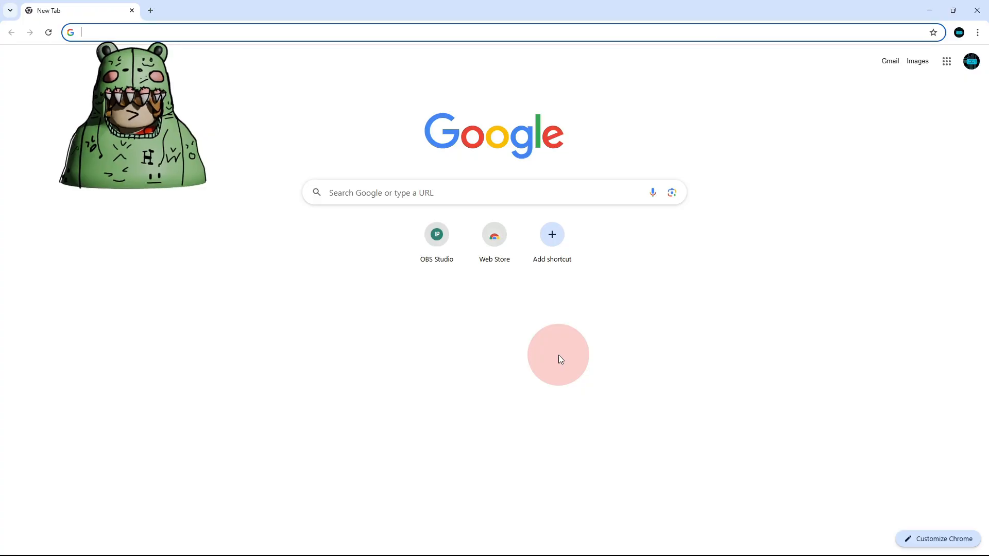
pyautogui.write('screws')
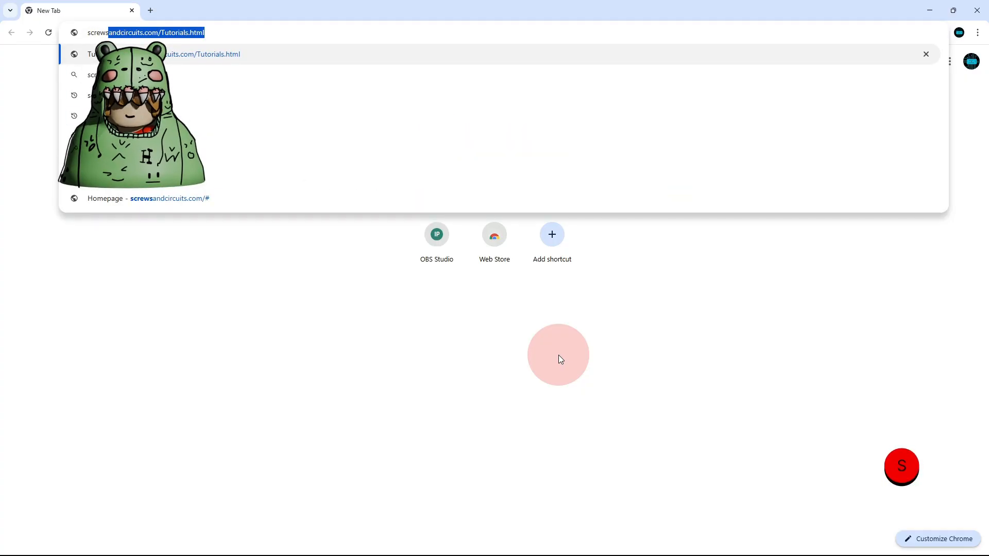
pyautogui.write('-')
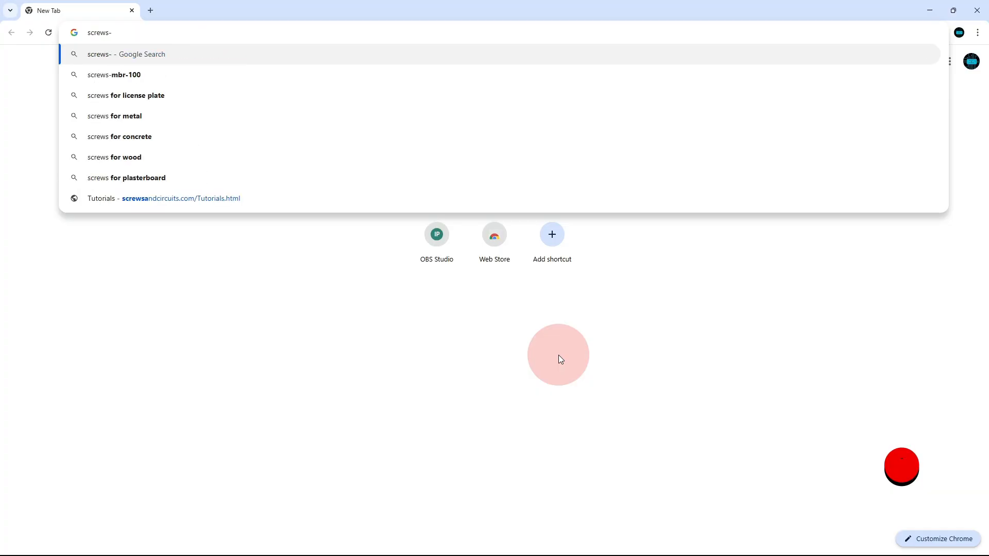
pyautogui.press('BackSpace')
pyautogui.write('andci')
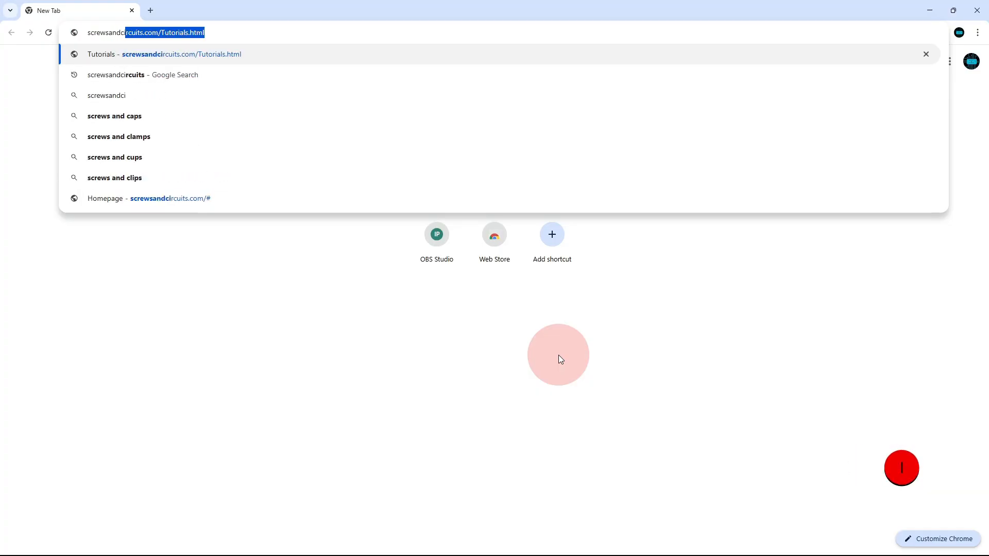
pyautogui.write('rcuits')
pyautogui.press('Return')
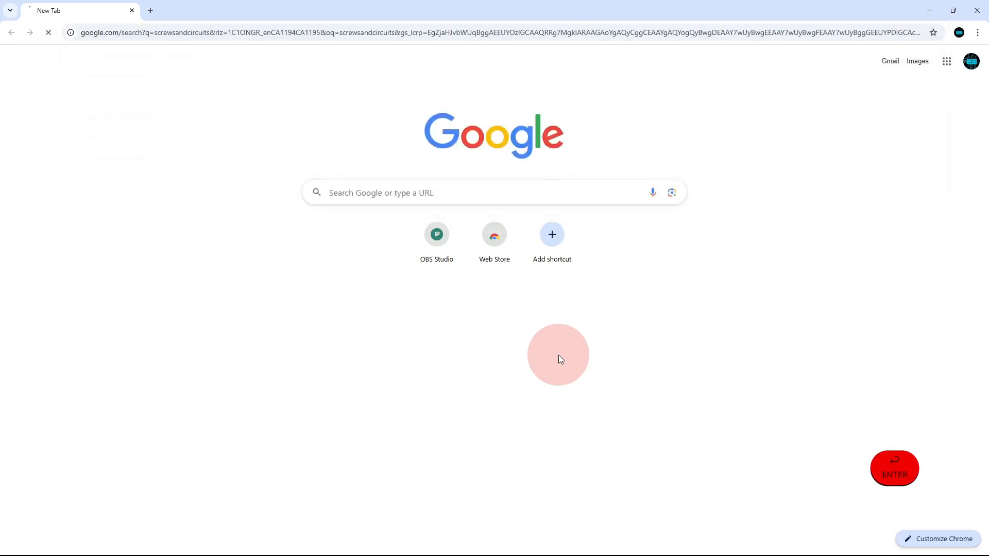
pyautogui.click(180, 158)
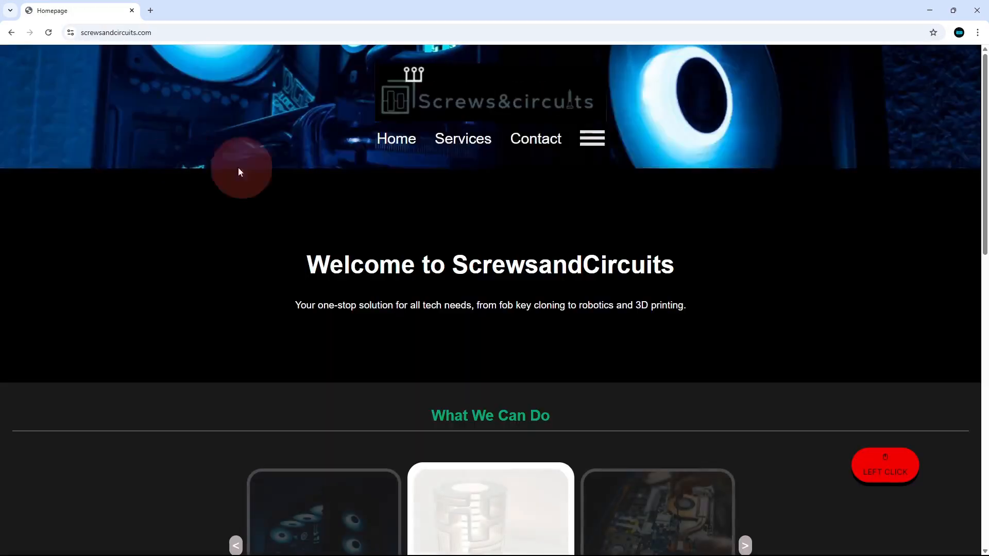
# Open the site's Tutorials page and download the knitted displacement texture image
pyautogui.click(591, 138)
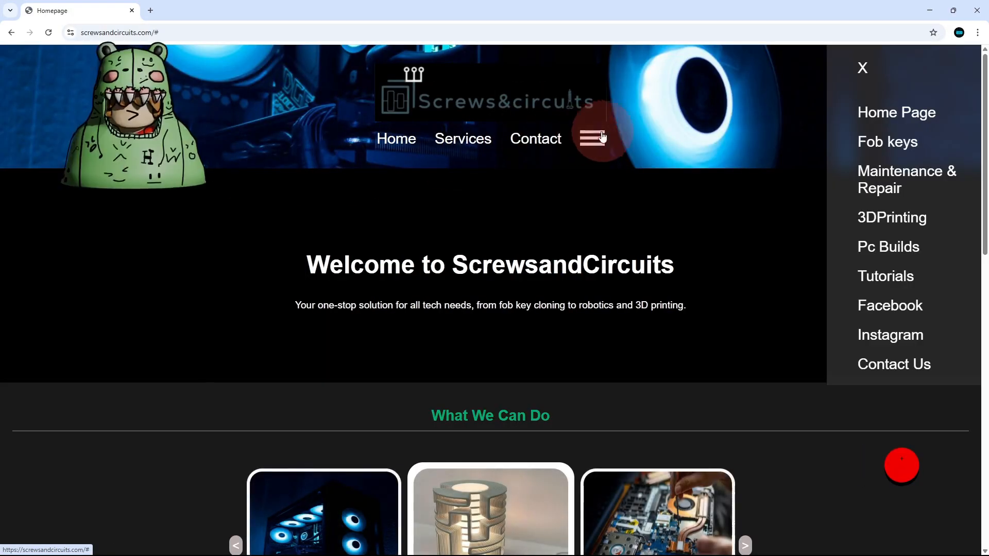
pyautogui.click(869, 281)
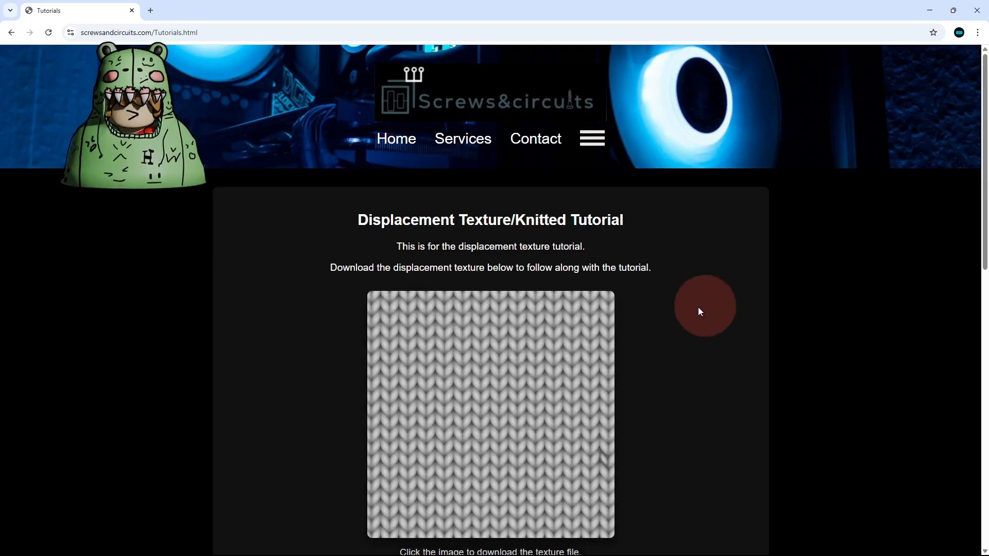
pyautogui.scroll(-4, 458, 265)
pyautogui.click(473, 206)
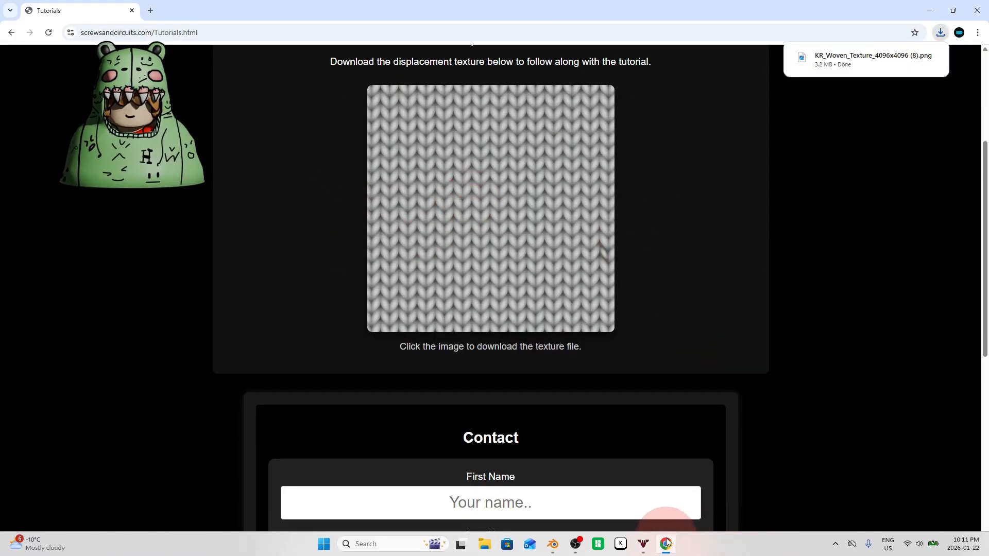
# Switch back to Blender and load KR_Woven_Texture_4096x4096.png from Downloads as the knitted texture's image
pyautogui.moveTo(553, 544)
pyautogui.click(572, 517)
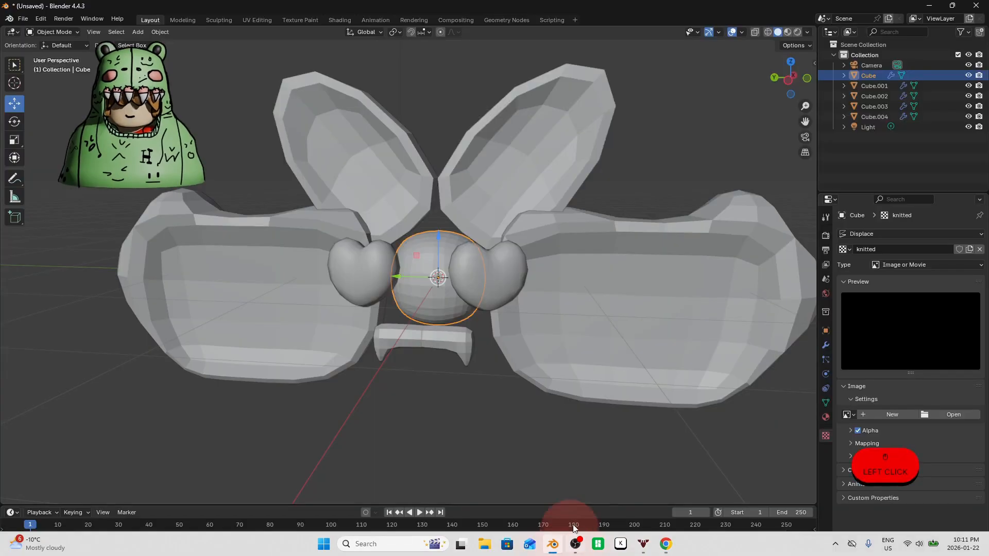
pyautogui.click(942, 418)
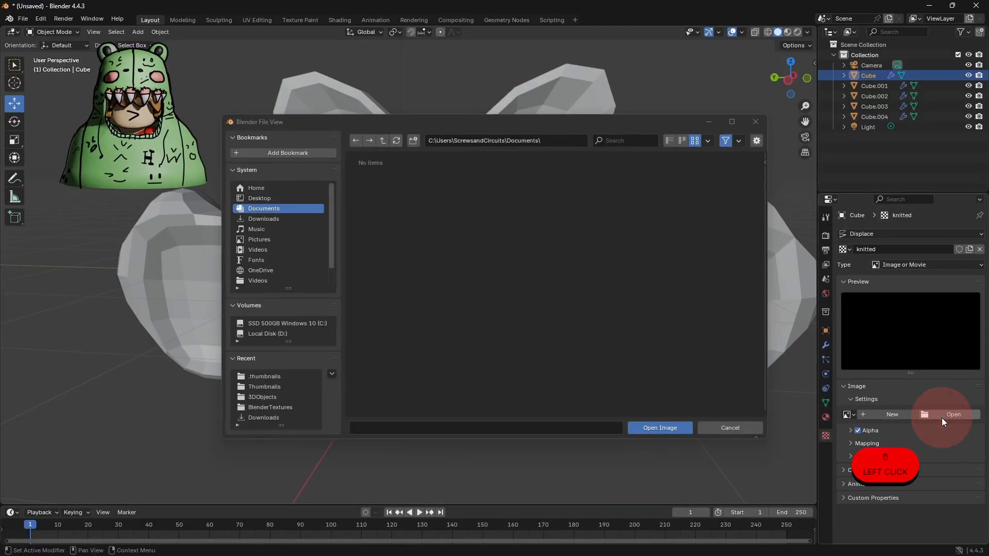
pyautogui.click(303, 220)
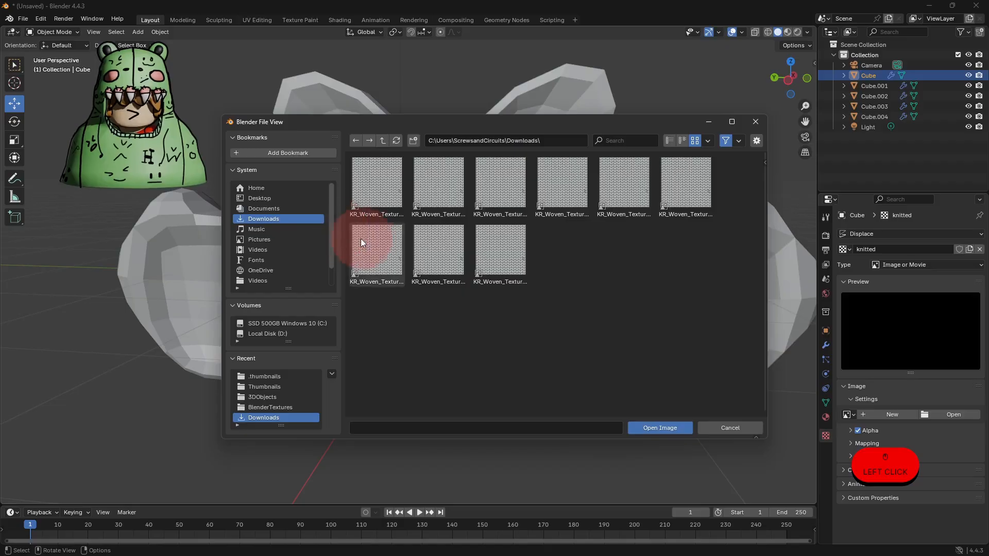
pyautogui.click(392, 191)
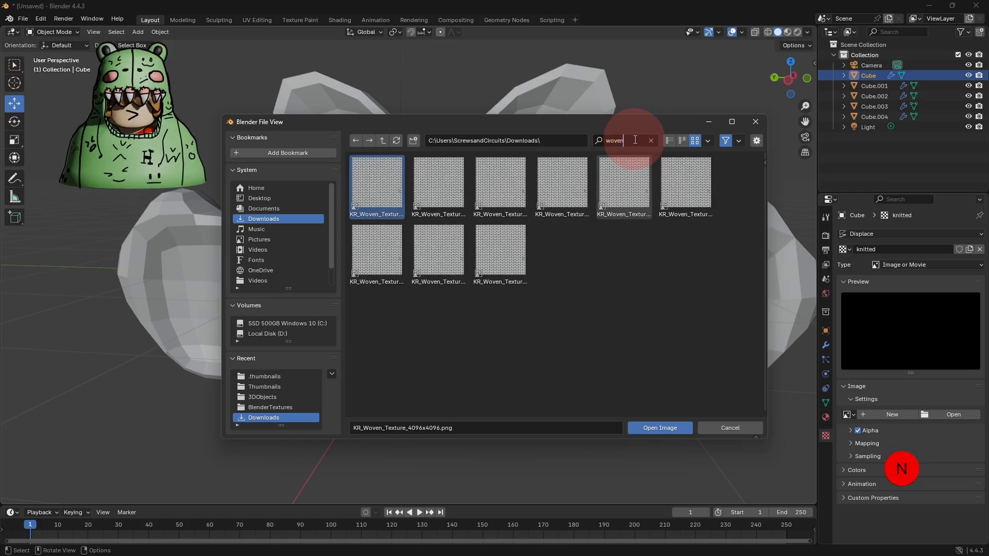
pyautogui.click(645, 430)
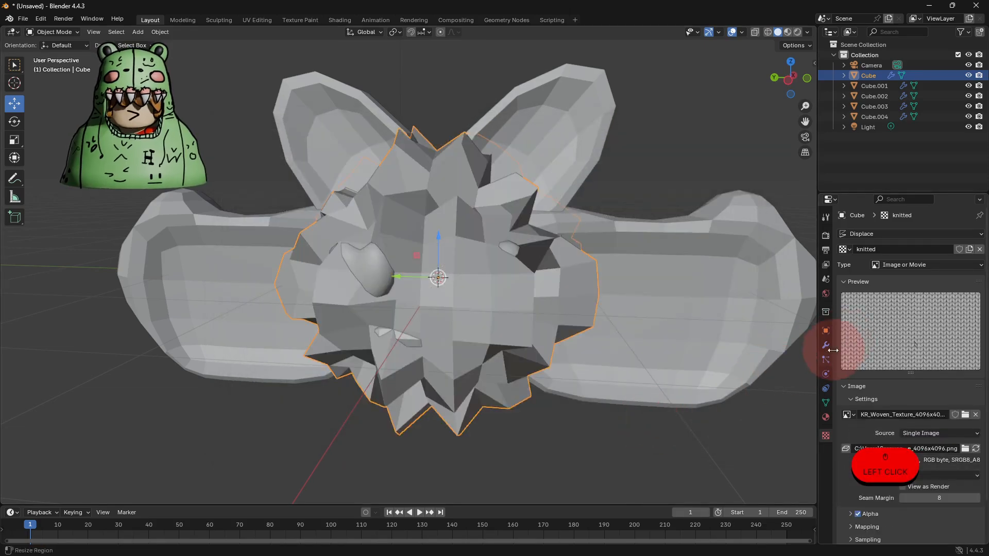
# Raise the head's Subdivision viewport levels to 5
pyautogui.click(826, 345)
pyautogui.click(966, 280)
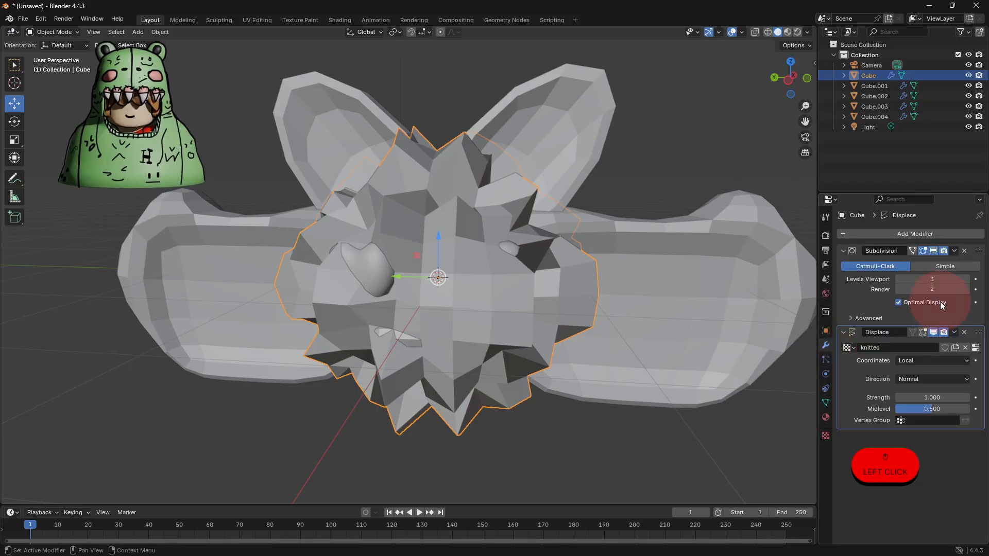
pyautogui.click(966, 280)
pyautogui.click(966, 280)
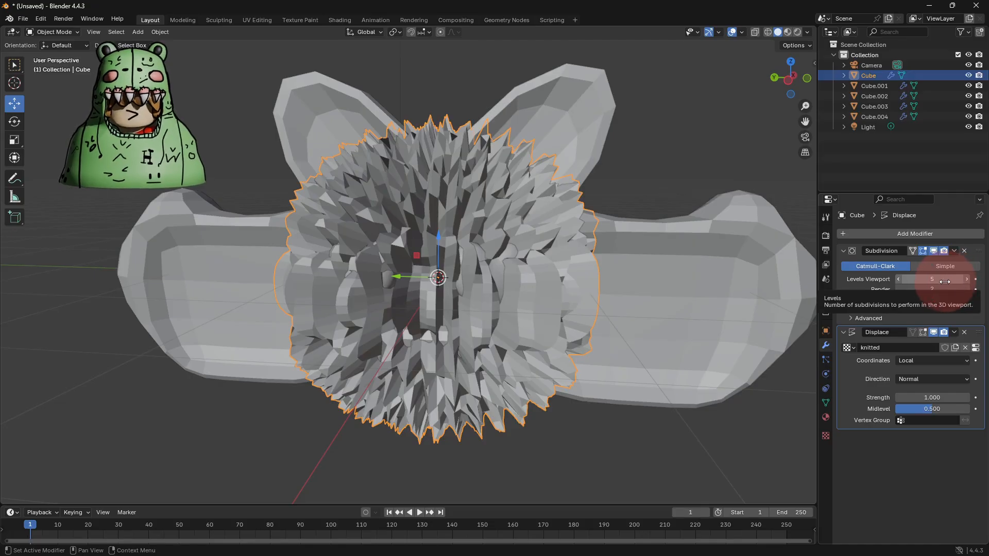
# Set the head's Displace modifier to UV coordinates with a strength of 0.1
pyautogui.click(916, 361)
pyautogui.click(914, 405)
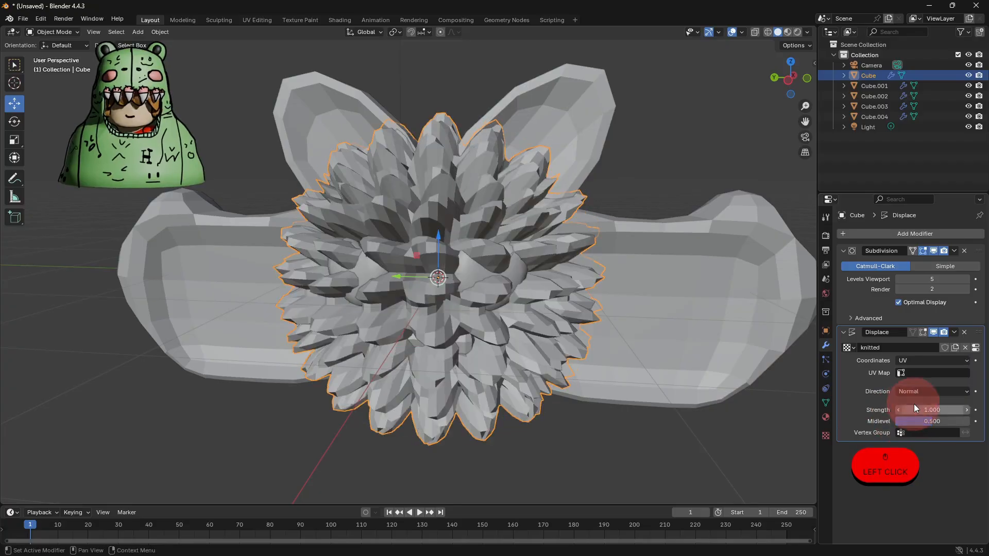
pyautogui.click(922, 408)
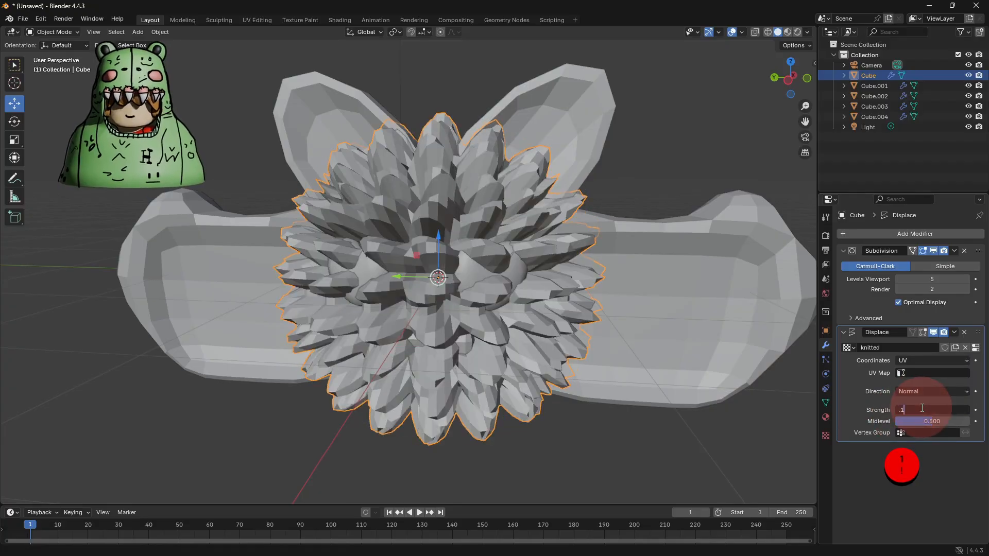
pyautogui.write('.1')
pyautogui.press('Return')
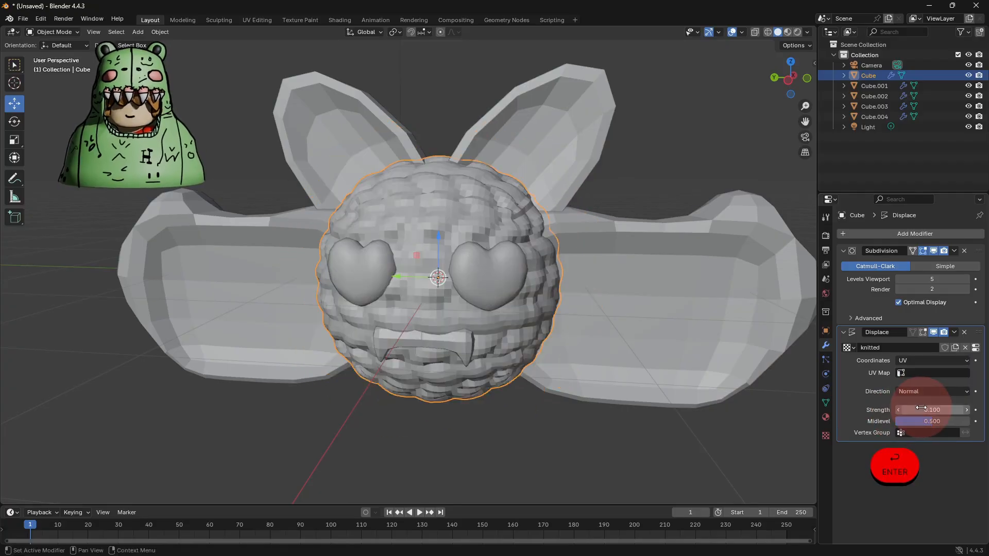
# Raise the head's Subdivision viewport levels to 6 and shade the head smooth
pyautogui.click(968, 280)
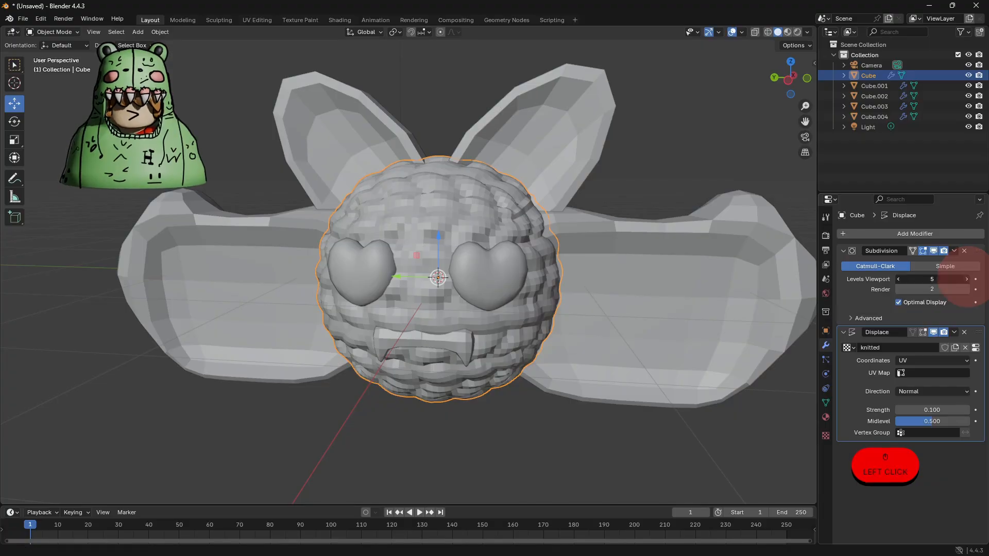
pyautogui.moveTo(670, 313); pyautogui.dragTo(633, 316, button='middle')
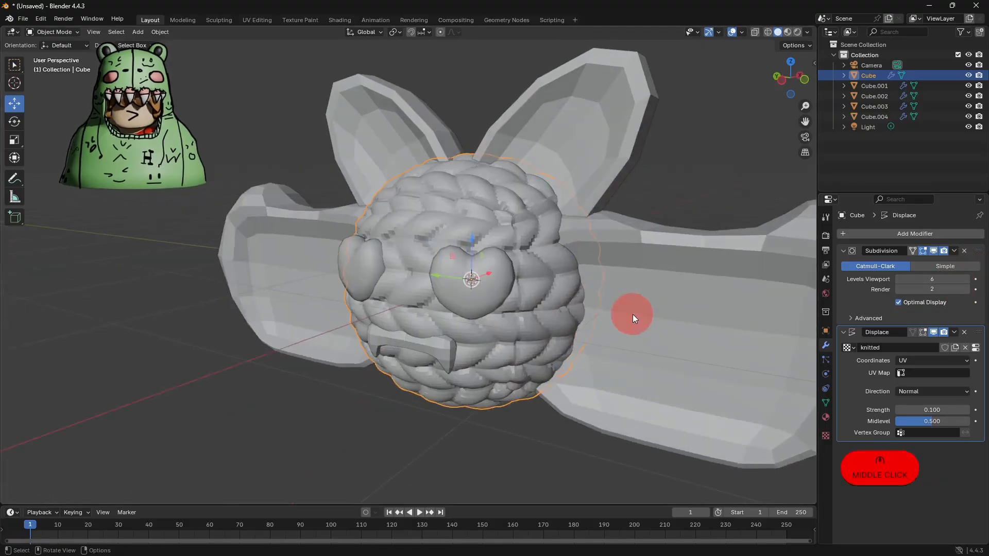
pyautogui.rightClick(568, 293)
pyautogui.click(569, 293)
# Select the side pieces and raise their Subdivision viewport levels to 6
pyautogui.click(558, 422)
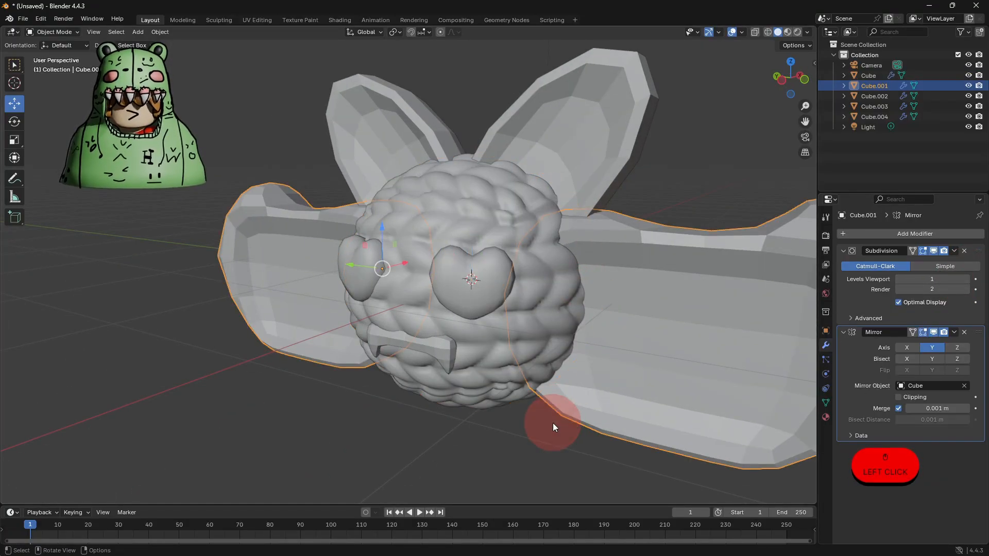
pyautogui.moveTo(552, 422); pyautogui.dragTo(605, 409, button='middle')
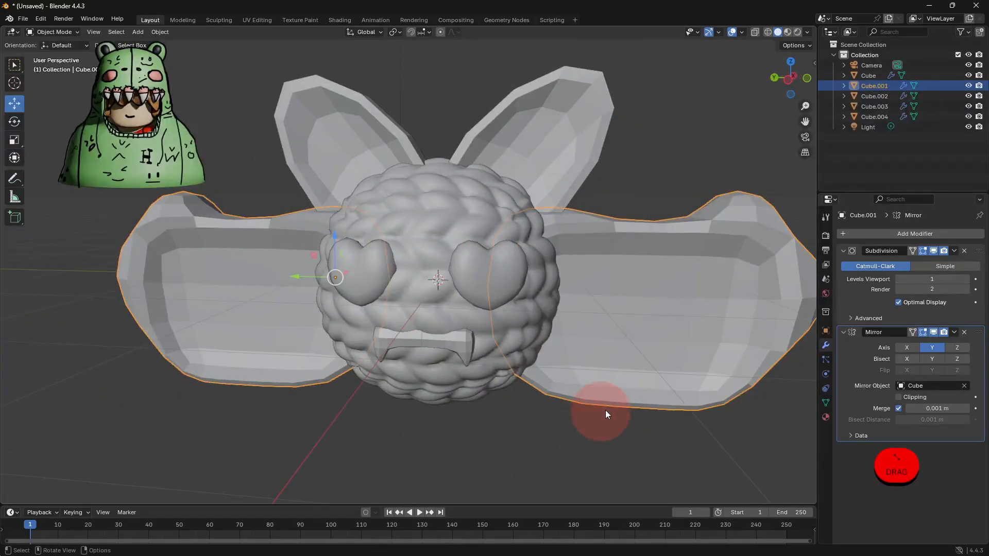
pyautogui.moveTo(672, 395); pyautogui.dragTo(826, 334, button='middle')
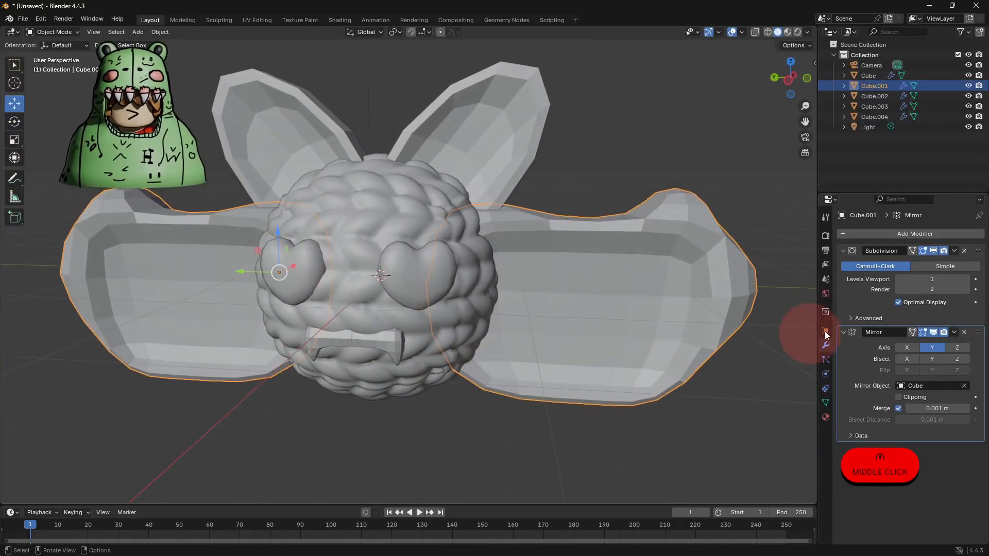
pyautogui.click(967, 279)
pyautogui.click(968, 279)
pyautogui.click(967, 279)
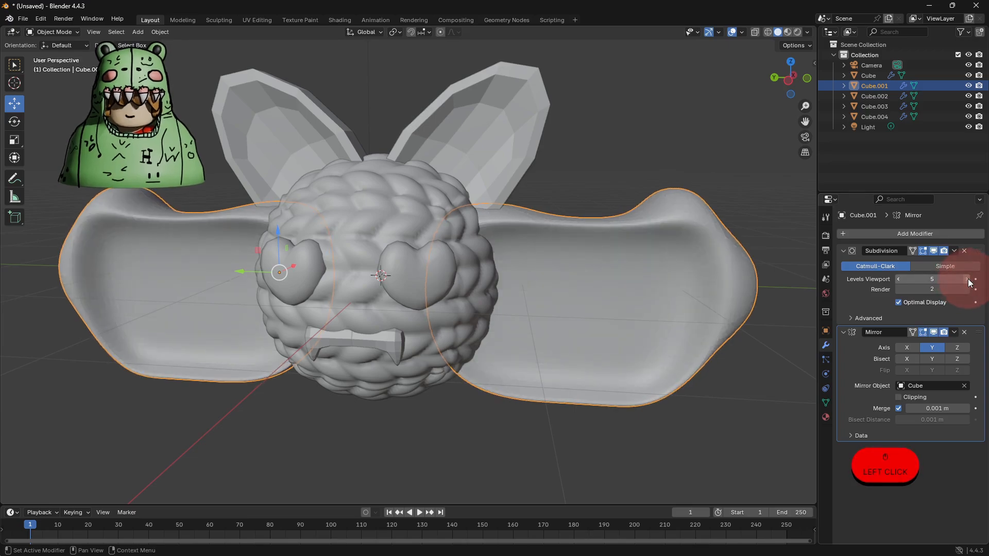
pyautogui.click(967, 279)
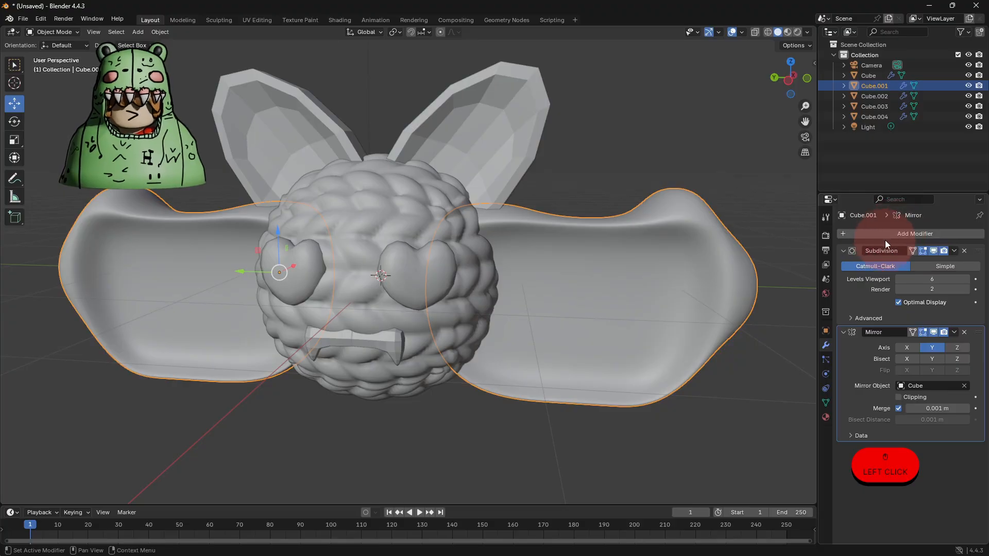
# Add a Displace modifier to the side pieces and assign it the existing knitted texture
pyautogui.click(905, 235)
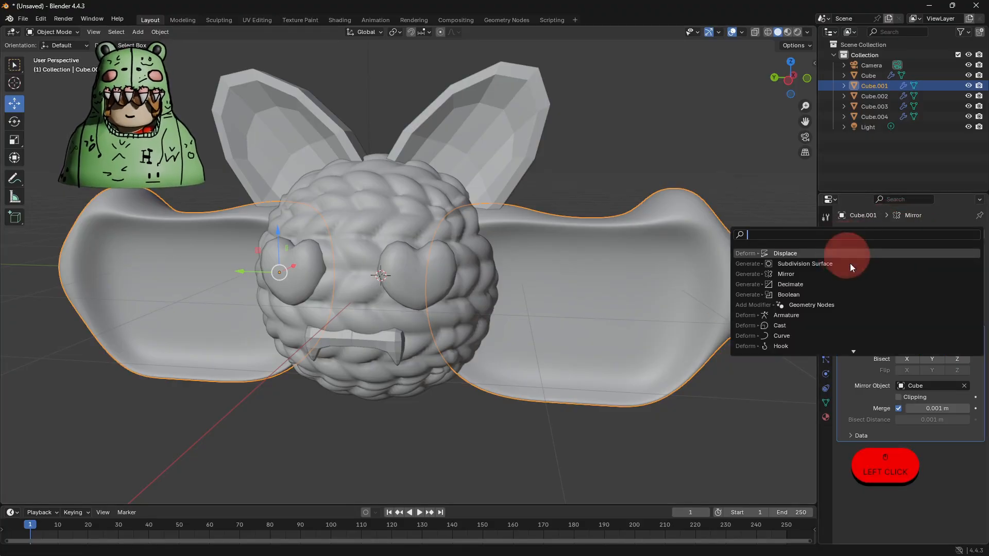
pyautogui.click(850, 255)
pyautogui.click(847, 462)
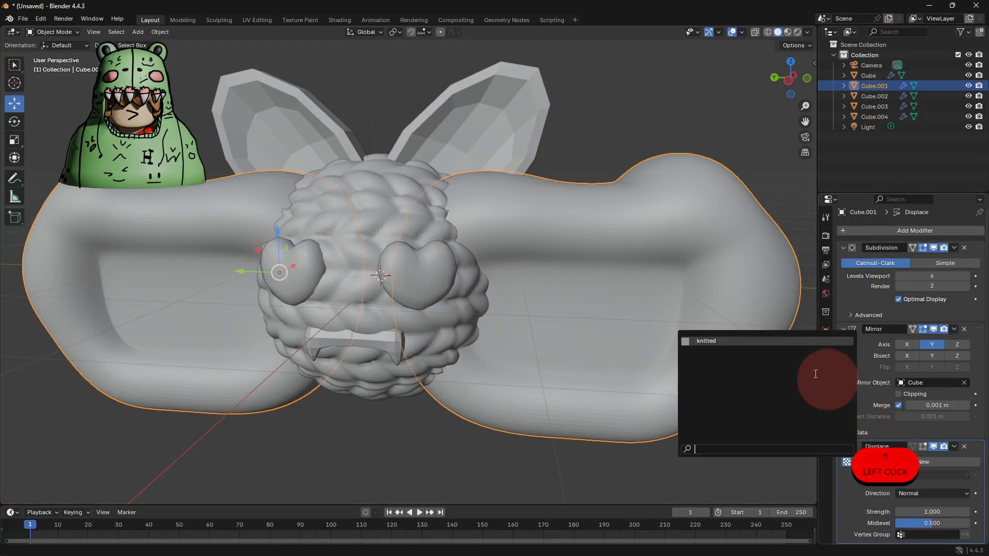
pyautogui.click(731, 341)
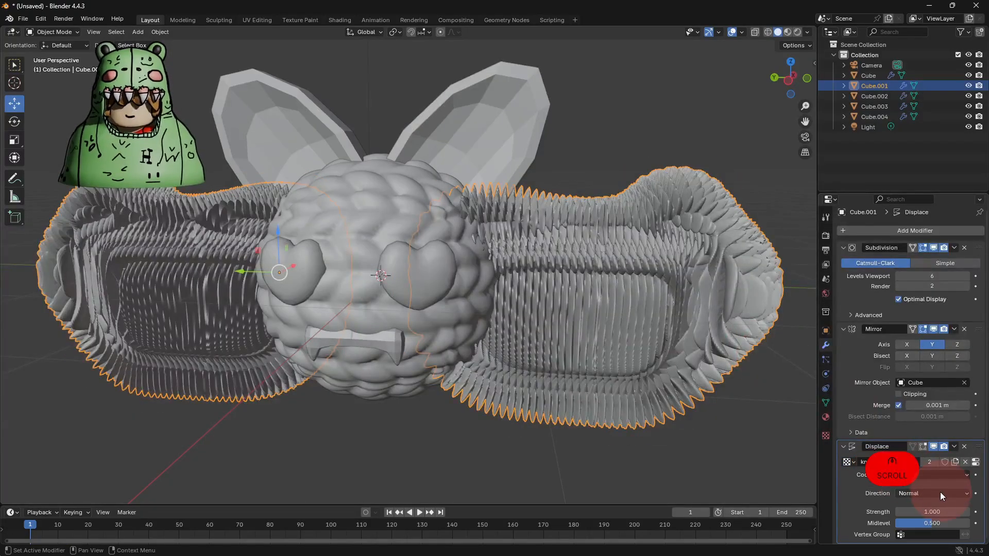
# Set the side pieces' Displace modifier to UV coordinates with a strength of 0.1
pyautogui.click(913, 474)
pyautogui.click(912, 520)
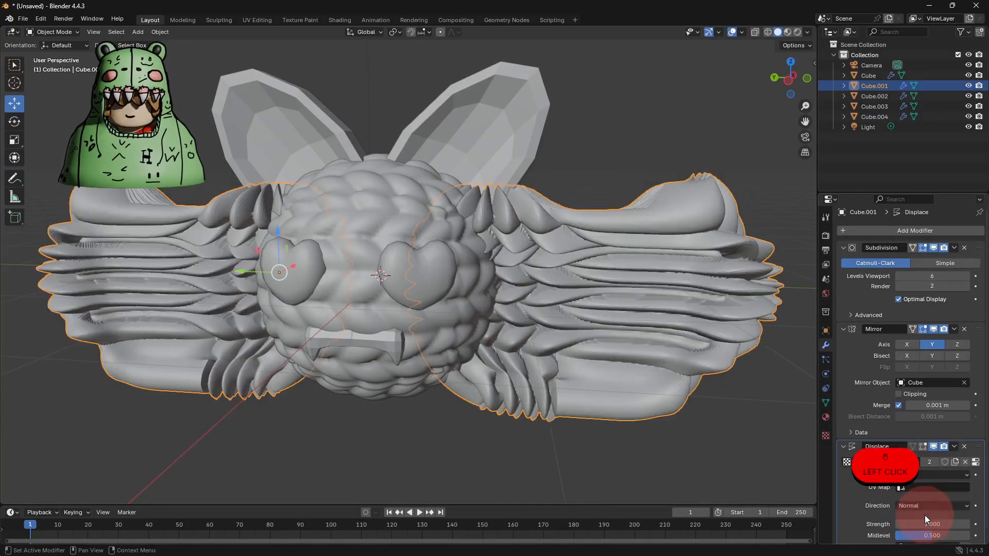
pyautogui.click(927, 520)
pyautogui.write('.1')
pyautogui.press('Return')
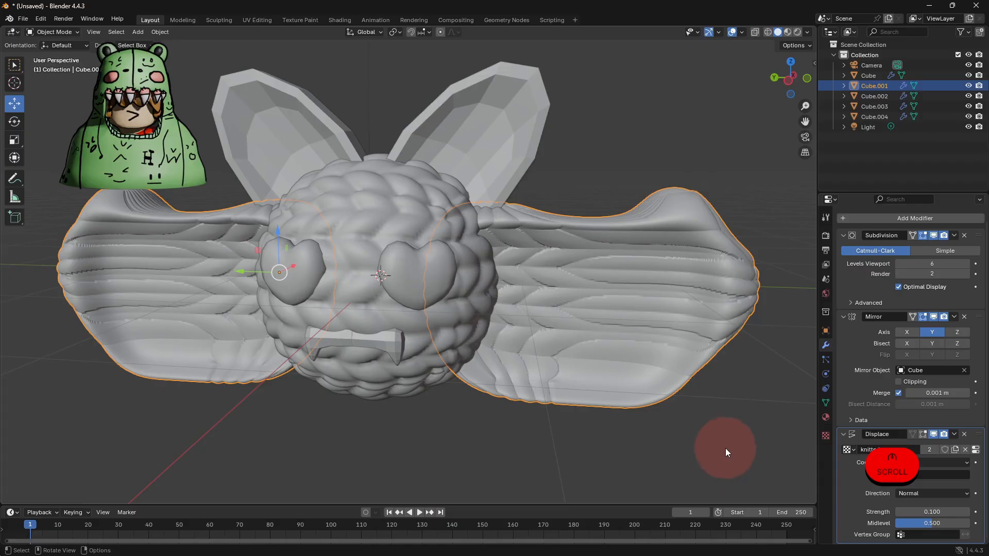
# Unwrap all faces of the side piece with Smart UV Project, using an island margin of 0.2
pyautogui.moveTo(725, 448); pyautogui.dragTo(533, 416, button='middle')
pyautogui.scroll(-5, 520, 418)
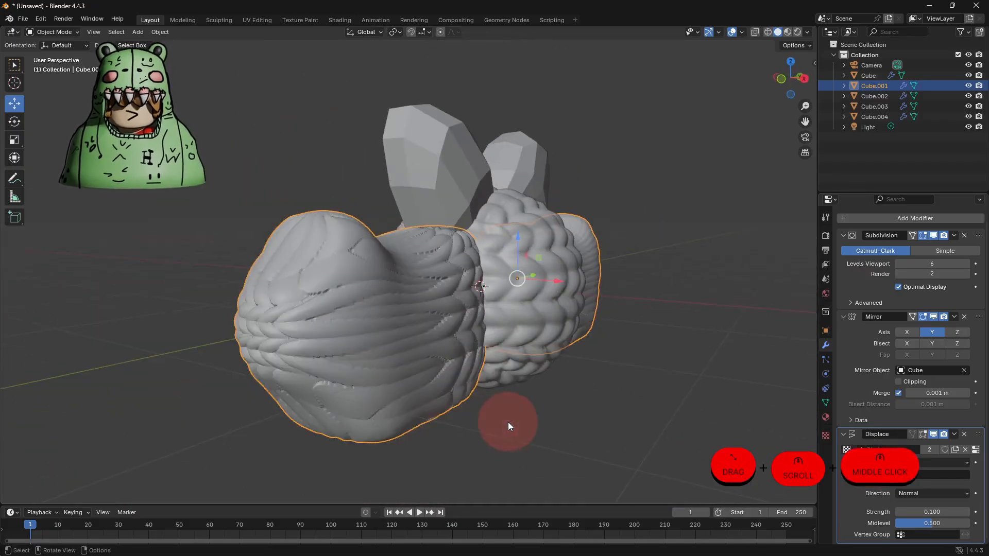
pyautogui.moveTo(372, 342); pyautogui.dragTo(599, 376, button='middle')
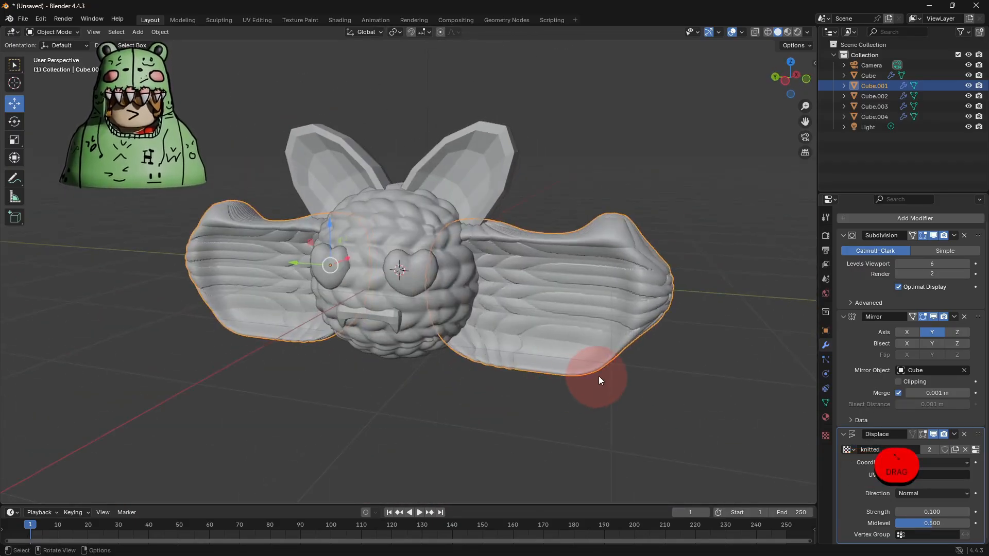
pyautogui.press('Tab')
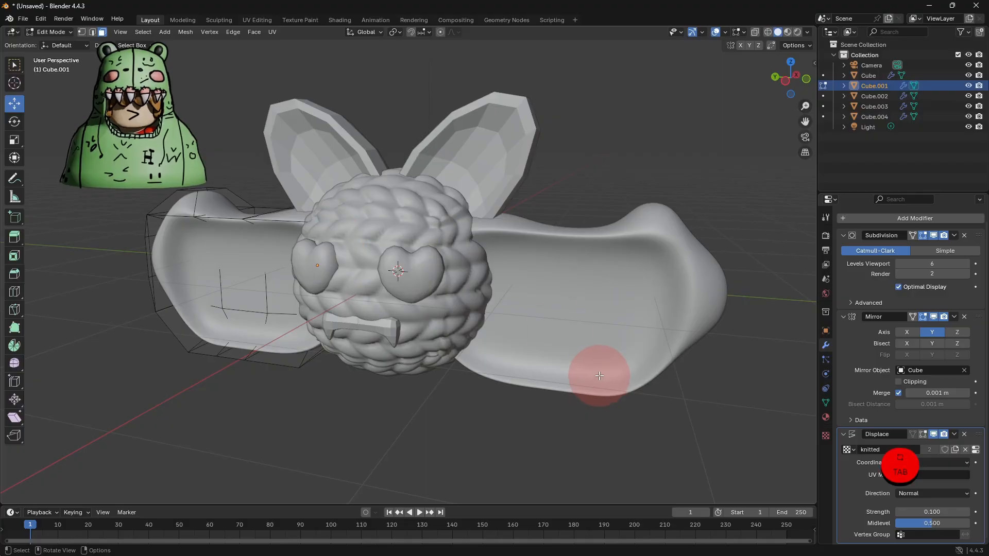
pyautogui.press('a')
pyautogui.click(272, 31)
pyautogui.click(305, 84)
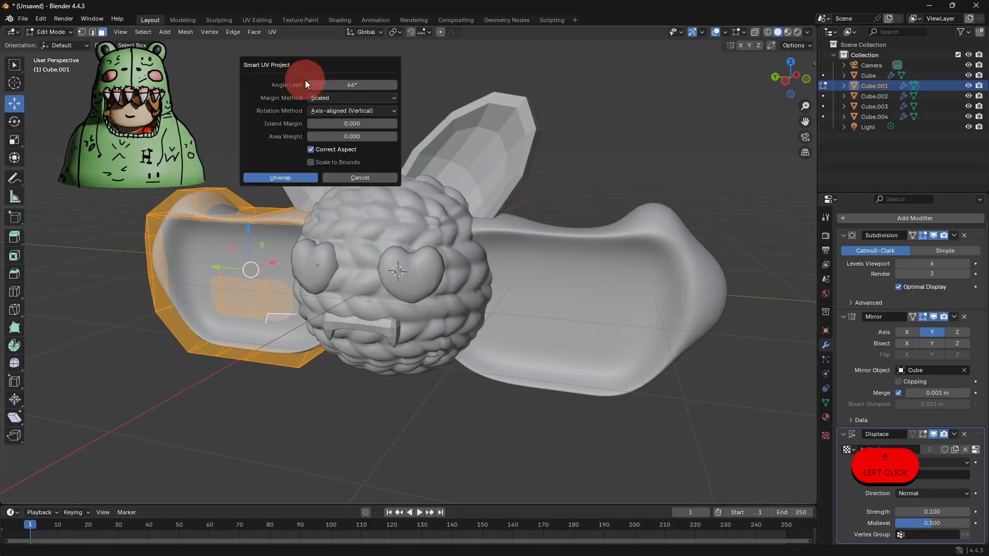
pyautogui.click(339, 124)
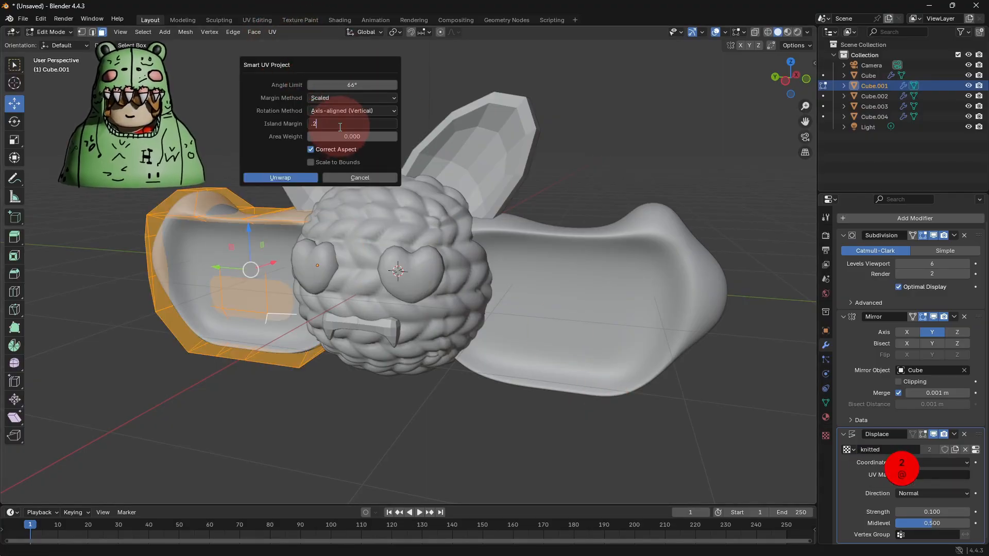
pyautogui.press('Return')
pyautogui.click(286, 178)
pyautogui.press('Tab')
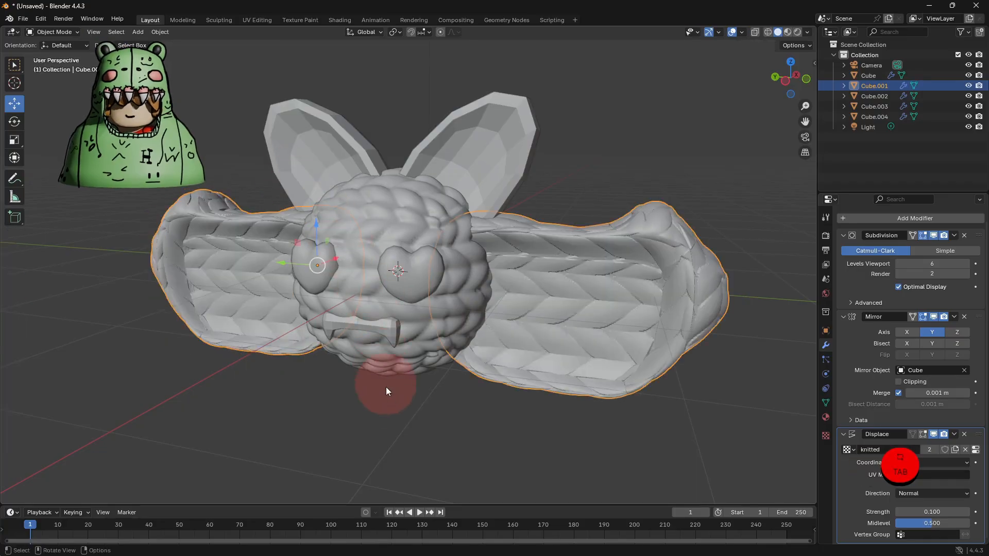
# Select the ears and raise their Subdivision viewport levels to 6
pyautogui.click(596, 402)
pyautogui.moveTo(597, 401); pyautogui.dragTo(578, 400, button='middle')
pyautogui.click(516, 191)
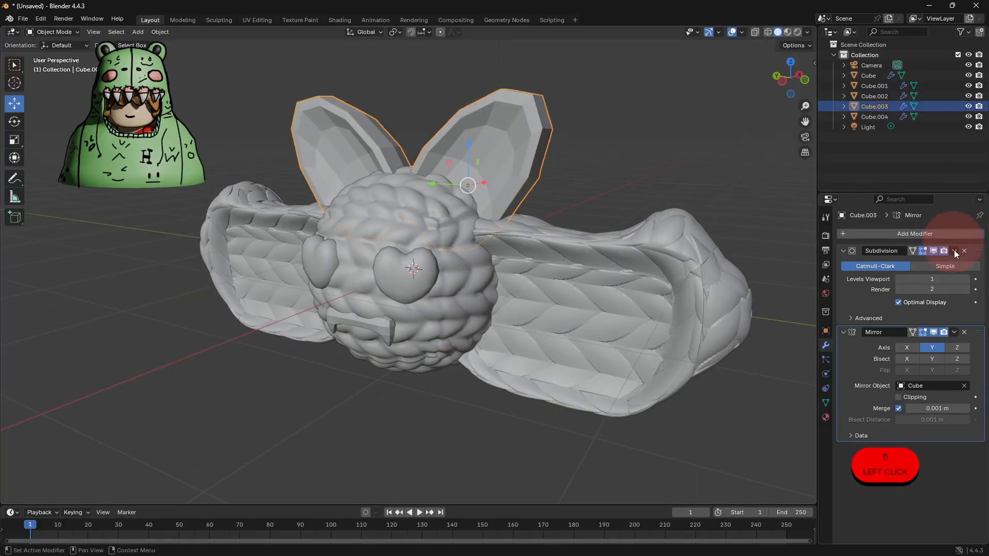
pyautogui.click(966, 279)
pyautogui.click(966, 279)
pyautogui.click(967, 279)
pyautogui.click(966, 279)
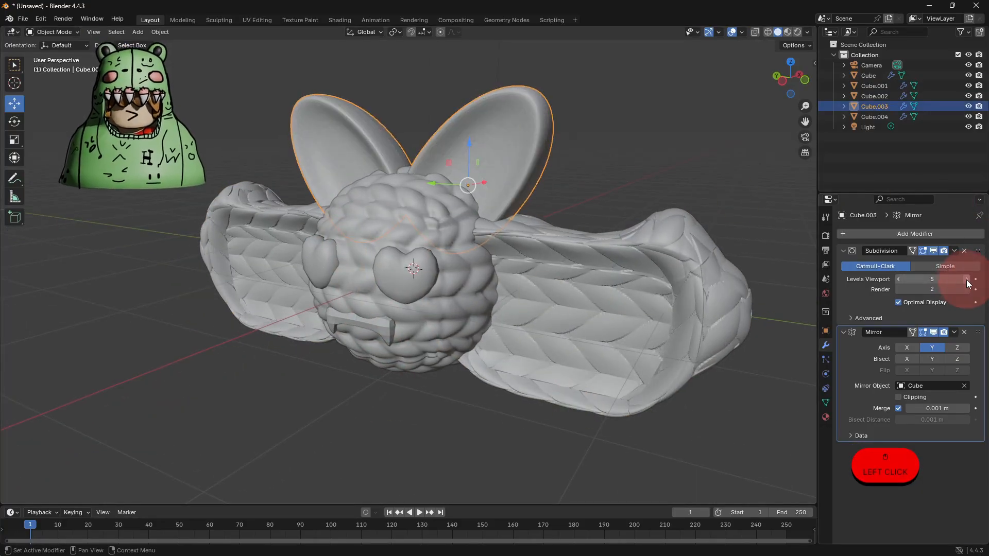
pyautogui.click(967, 279)
# Add a Displace modifier to the ears and assign it the existing knitted texture
pyautogui.click(917, 235)
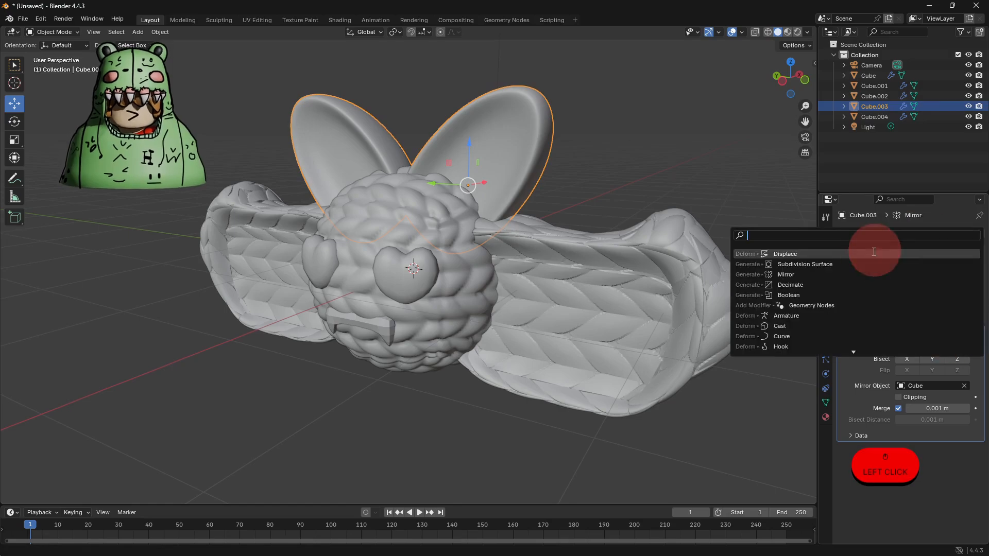
pyautogui.click(843, 263)
pyautogui.click(847, 466)
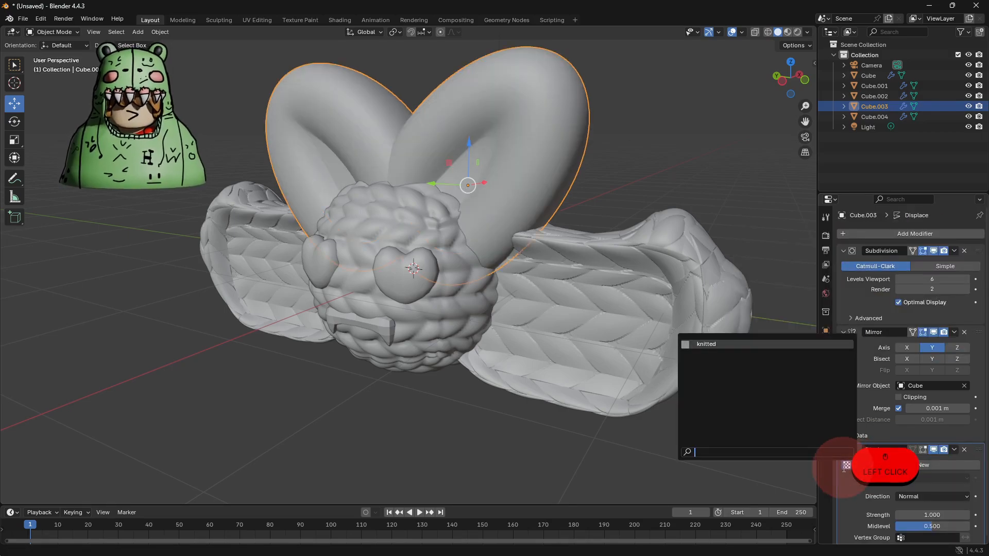
pyautogui.click(730, 344)
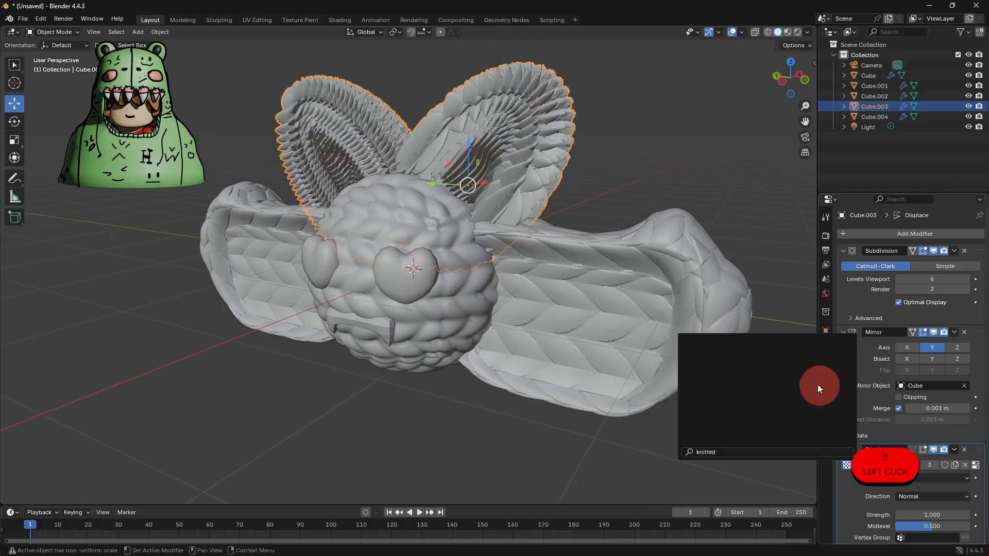
# Set the ears' Displace modifier to UV coordinates with a strength of 0.1
pyautogui.click(934, 479)
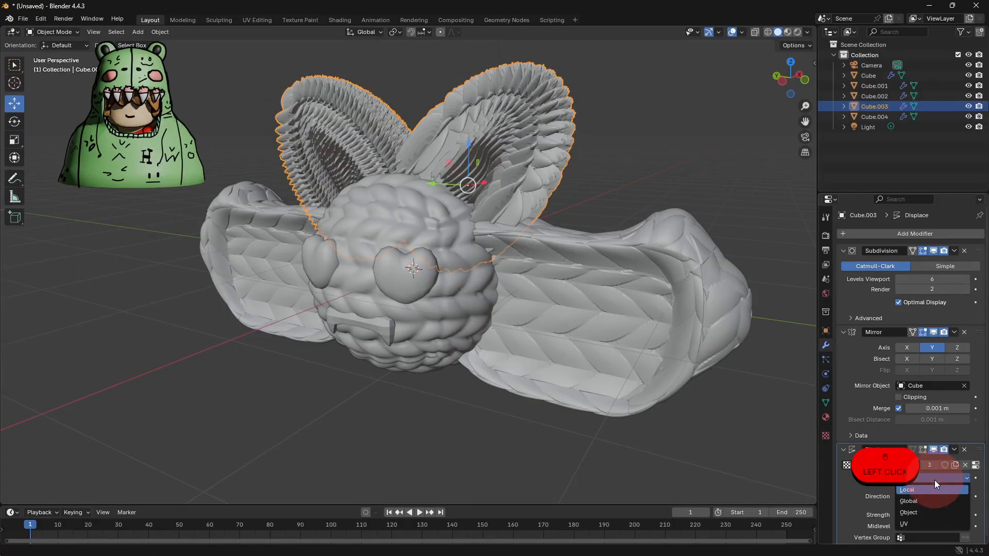
pyautogui.click(946, 523)
pyautogui.click(947, 522)
pyautogui.write('.1')
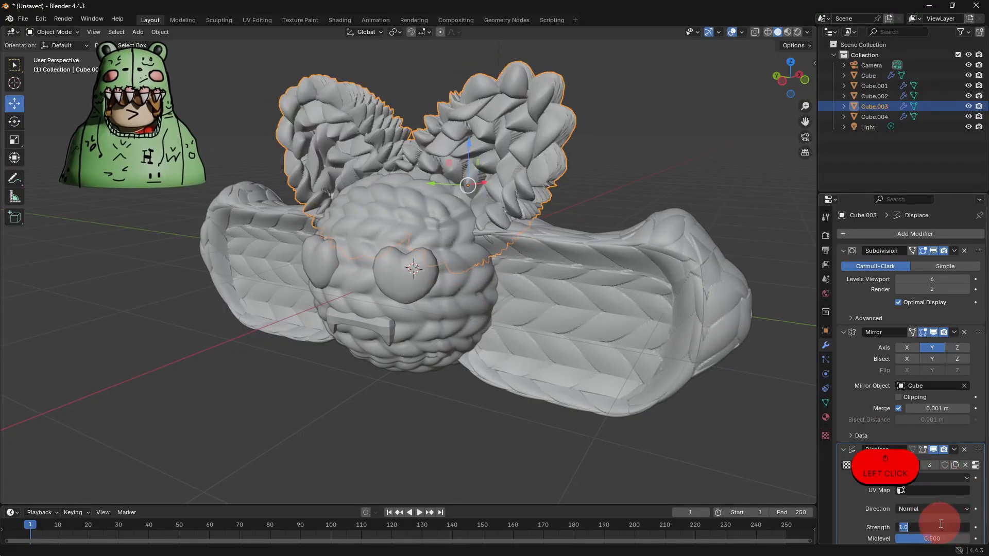
pyautogui.press('Return')
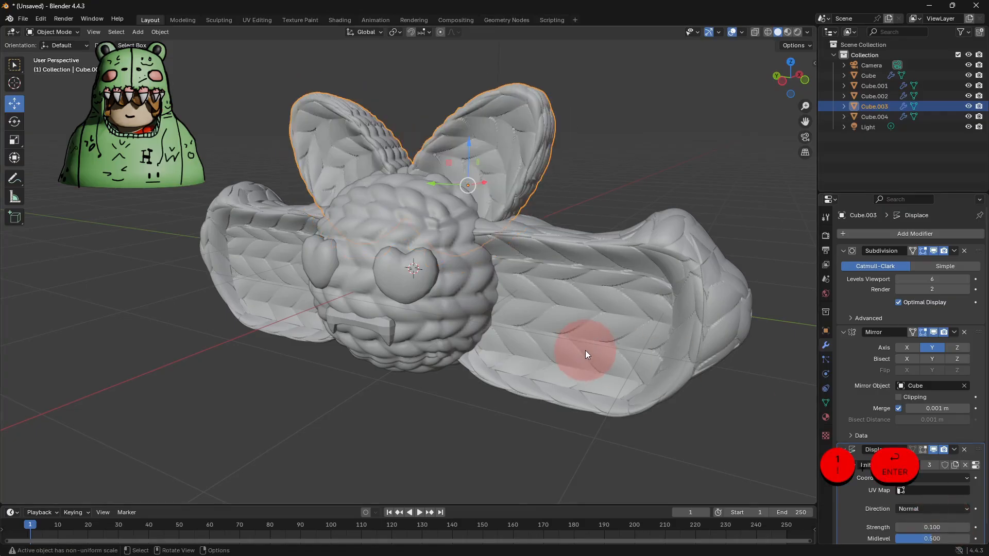
# Scale the ears up along the X axis to make them thicker from front to back
pyautogui.moveTo(585, 350); pyautogui.dragTo(536, 276, button='middle')
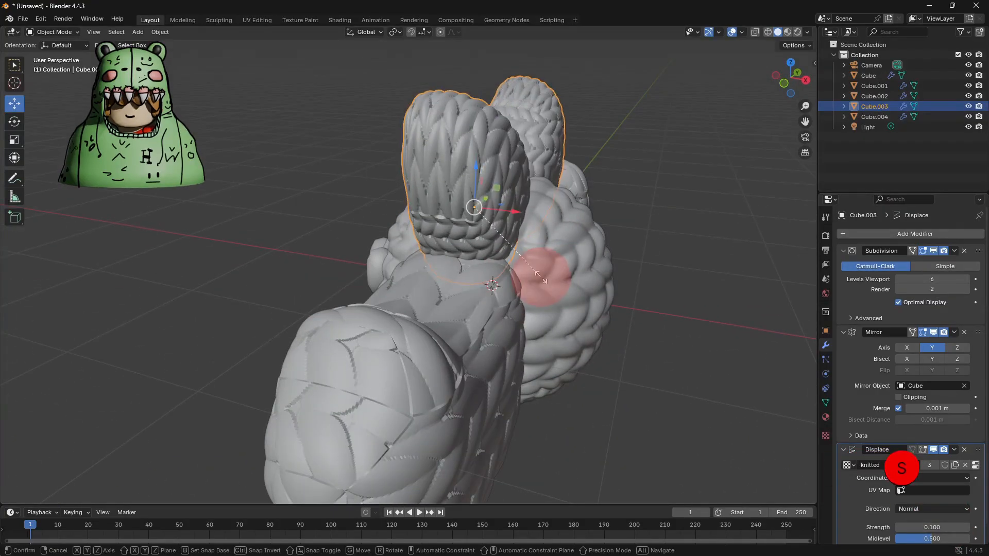
pyautogui.press('s')
pyautogui.press('y')
pyautogui.press('x')
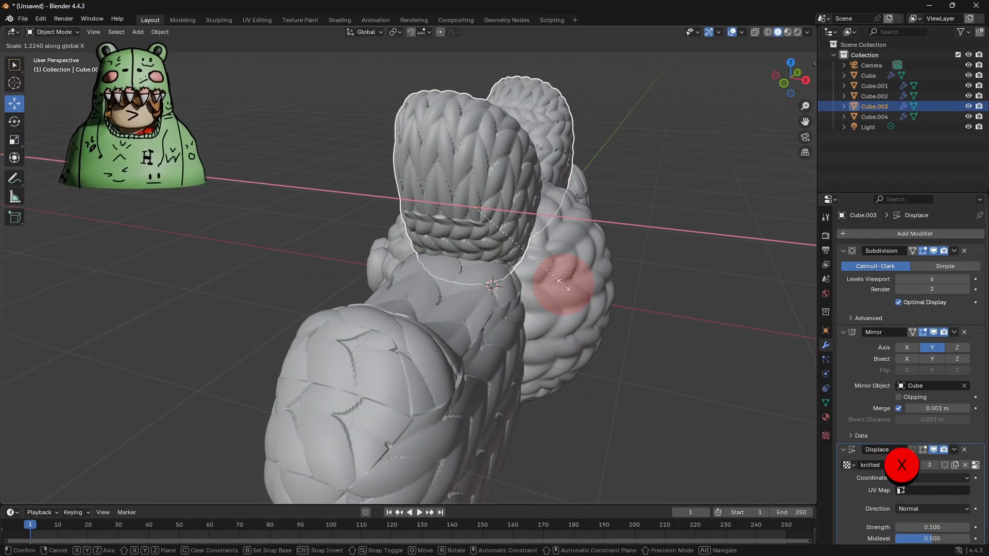
pyautogui.click(635, 302)
pyautogui.click(716, 308)
# Apply Shade Smooth to the side pieces and to the ears
pyautogui.moveTo(716, 308); pyautogui.dragTo(576, 314, button='middle')
pyautogui.click(597, 292)
pyautogui.rightClick(598, 292)
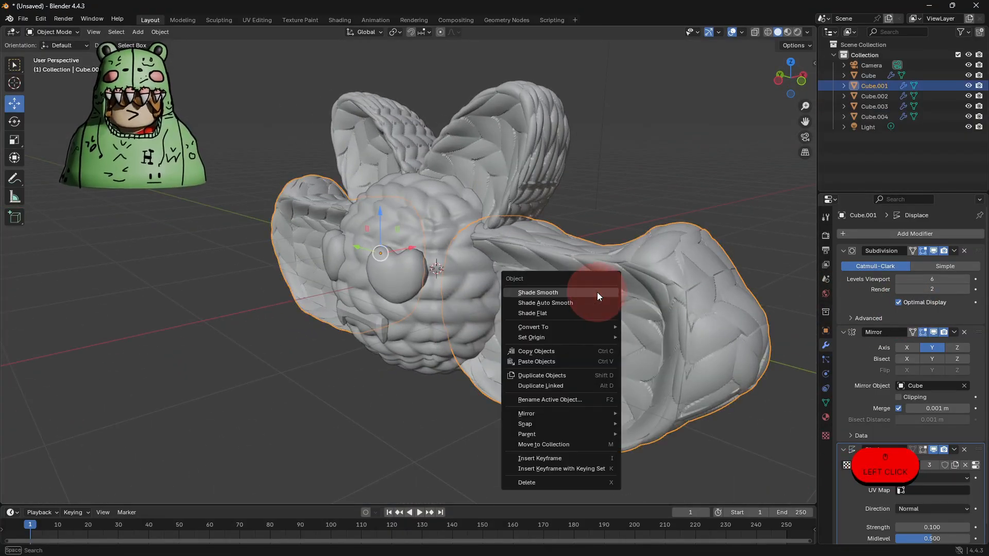
pyautogui.click(518, 181)
pyautogui.rightClick(527, 178)
pyautogui.click(526, 178)
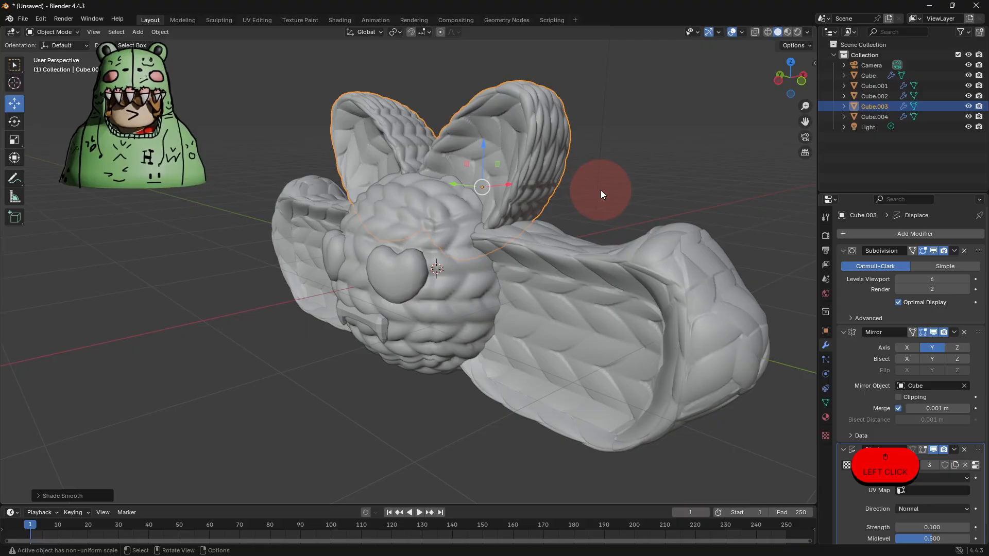
pyautogui.click(608, 192)
pyautogui.moveTo(625, 198); pyautogui.dragTo(527, 212, button='middle')
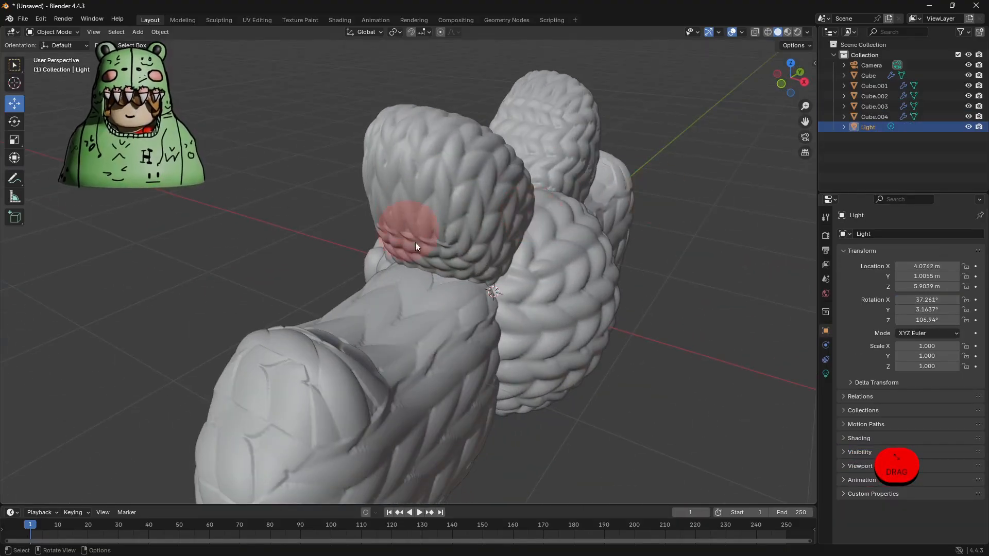
pyautogui.moveTo(415, 243); pyautogui.dragTo(636, 230, button='middle')
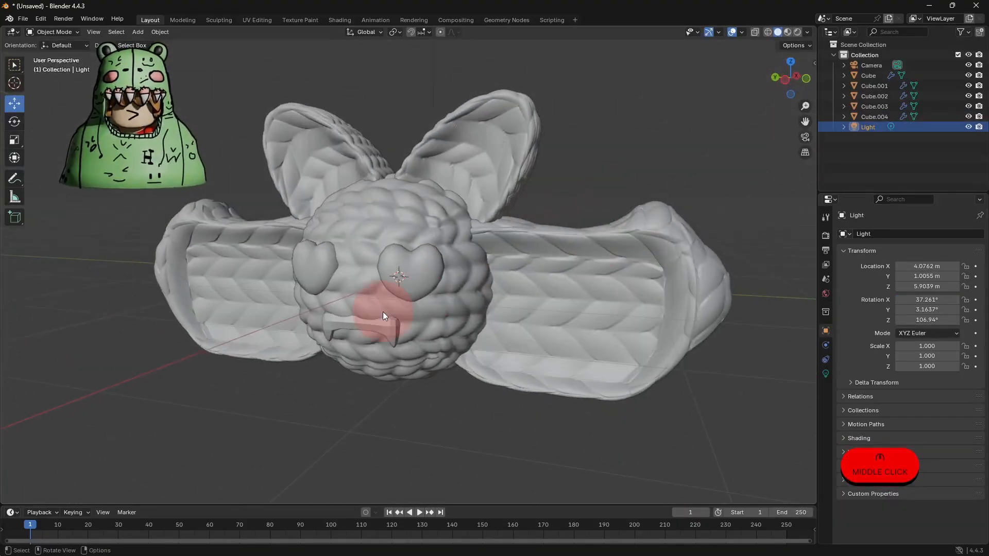
# Apply Shade Smooth to the fanged mouth
pyautogui.click(387, 328)
pyautogui.rightClick(391, 329)
pyautogui.click(397, 329)
pyautogui.click(493, 428)
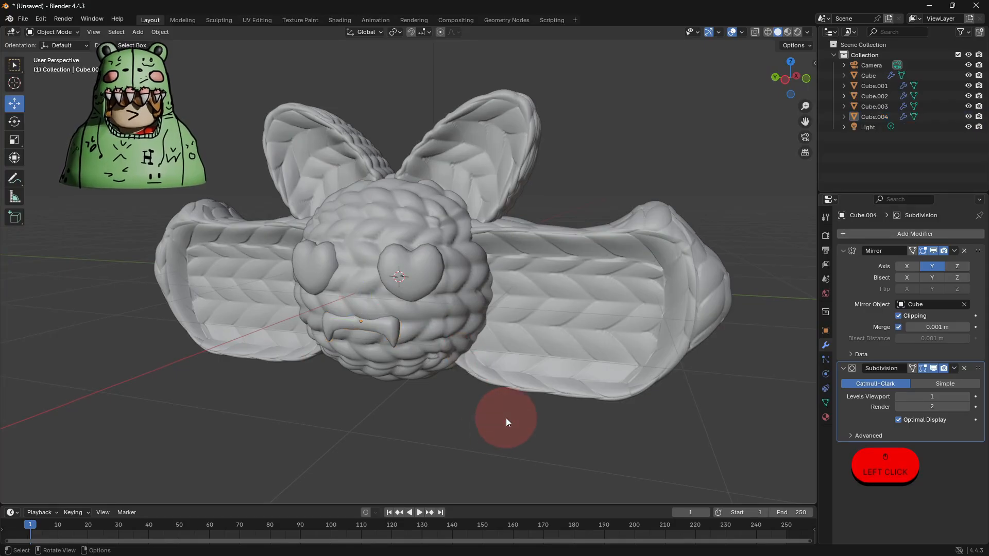
# Apply the ears' Subdivision, Mirror and Displace modifiers permanently, in stack order
pyautogui.scroll(-4, 624, 186)
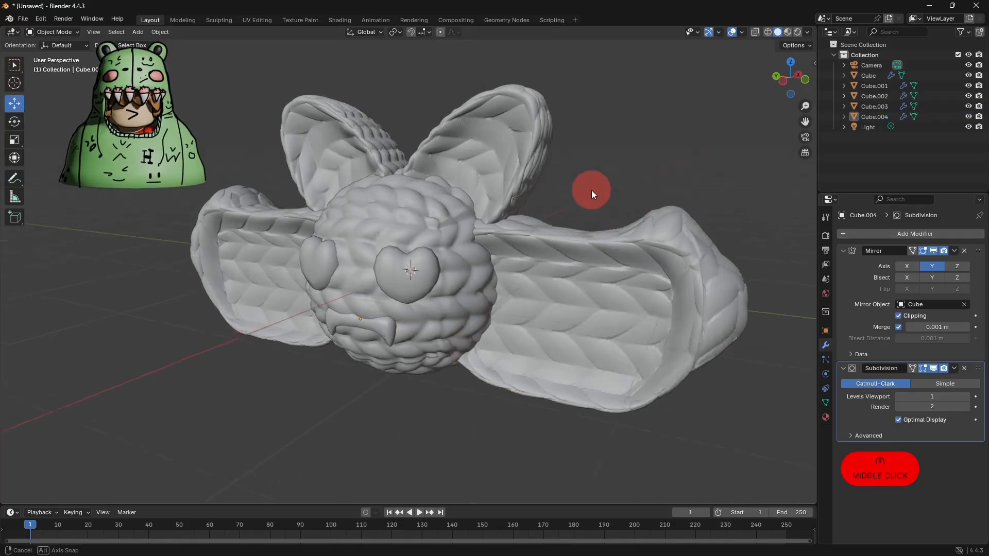
pyautogui.scroll(-1, 594, 190)
pyautogui.click(472, 165)
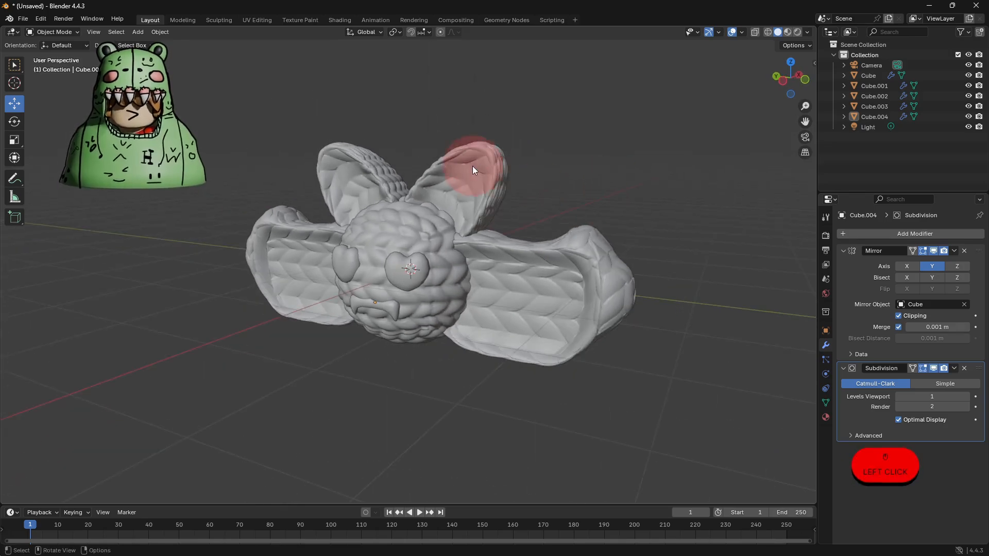
pyautogui.click(954, 251)
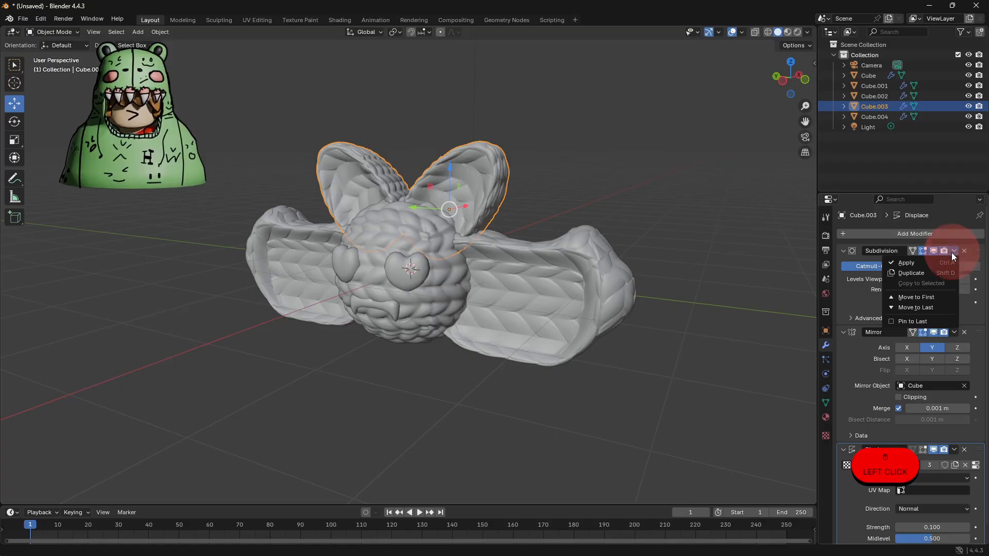
pyautogui.click(947, 260)
pyautogui.click(954, 251)
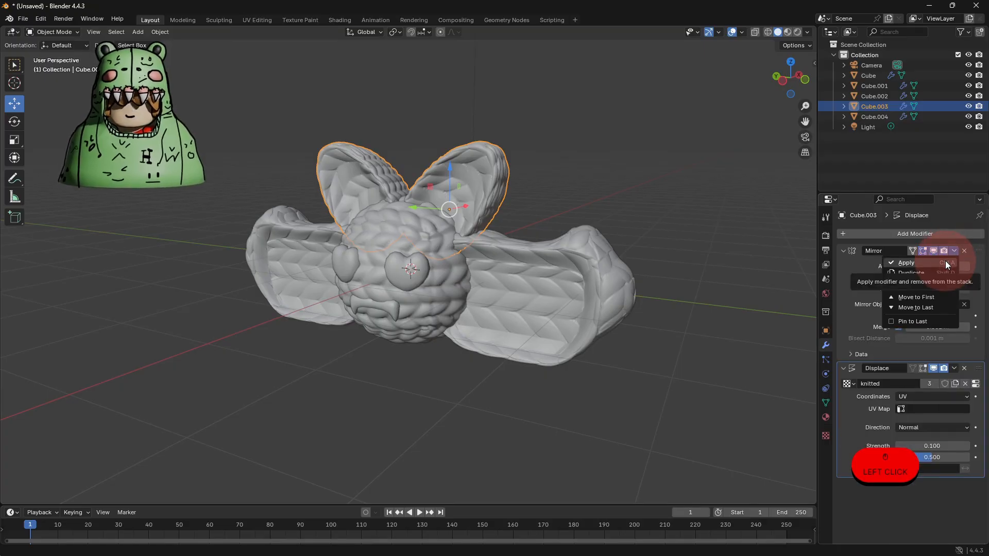
pyautogui.click(945, 263)
pyautogui.click(955, 251)
pyautogui.click(947, 262)
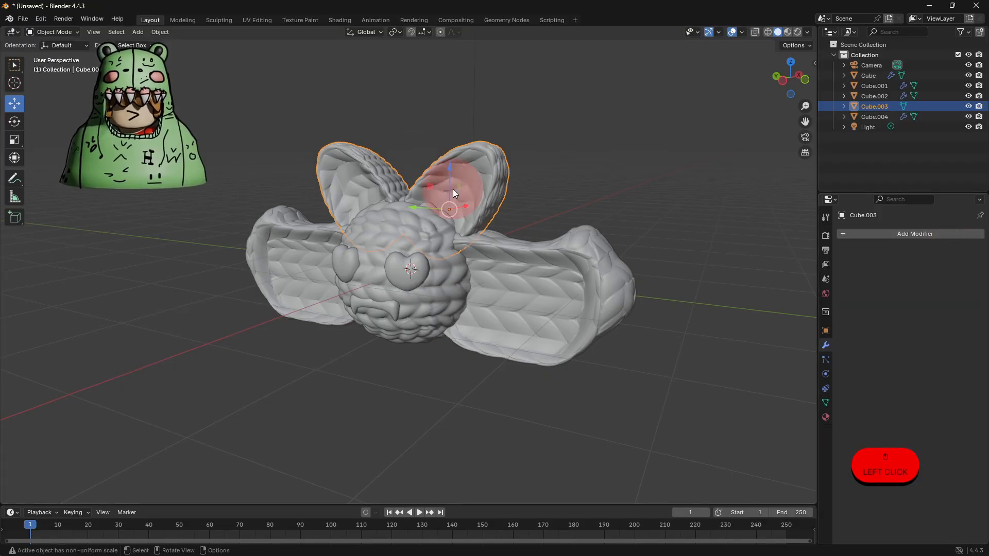
# Add a cylinder mesh and rotate it 90 degrees about the Y axis so it runs front to back
pyautogui.click(139, 32)
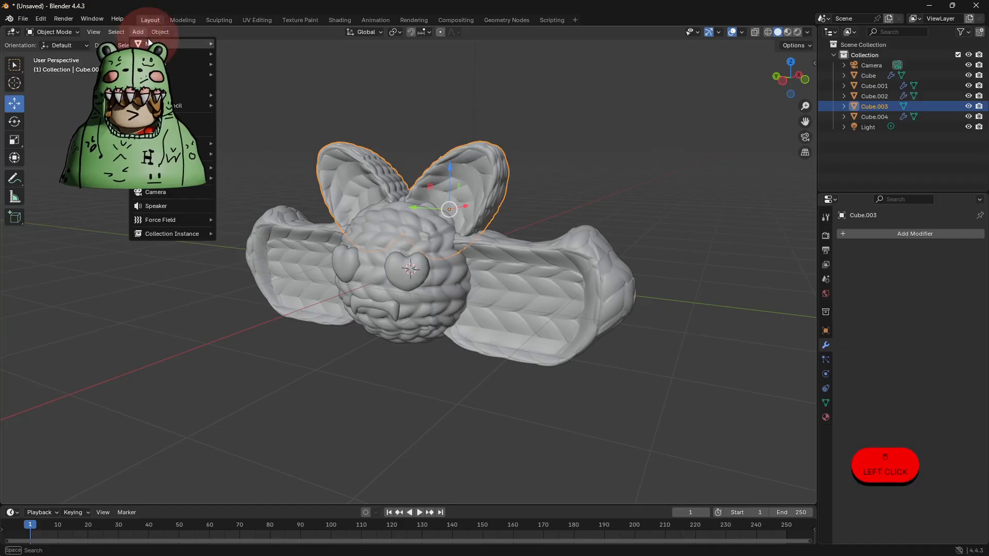
pyautogui.moveTo(149, 43)
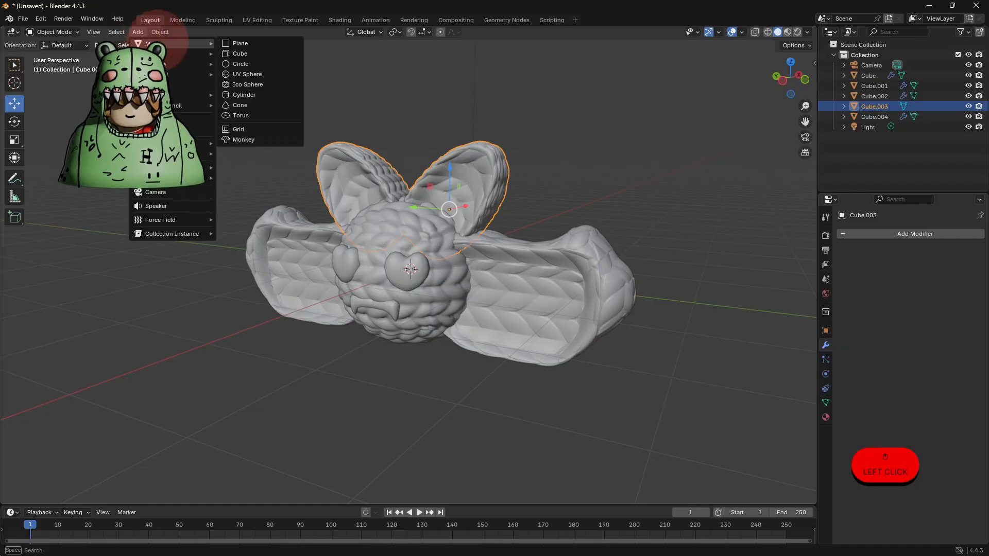
pyautogui.click(251, 91)
pyautogui.click(15, 122)
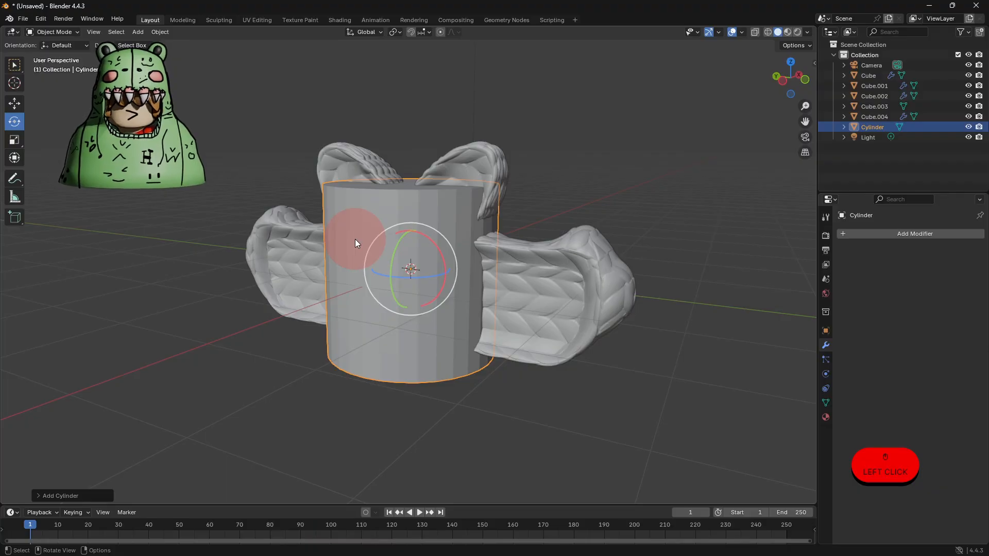
pyautogui.write('ry')
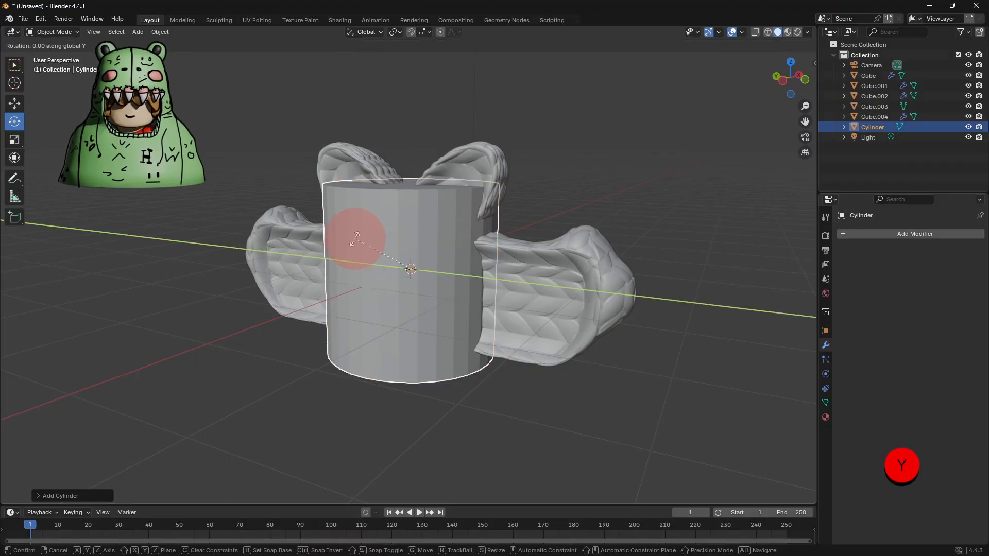
pyautogui.write('90')
pyautogui.press('Return')
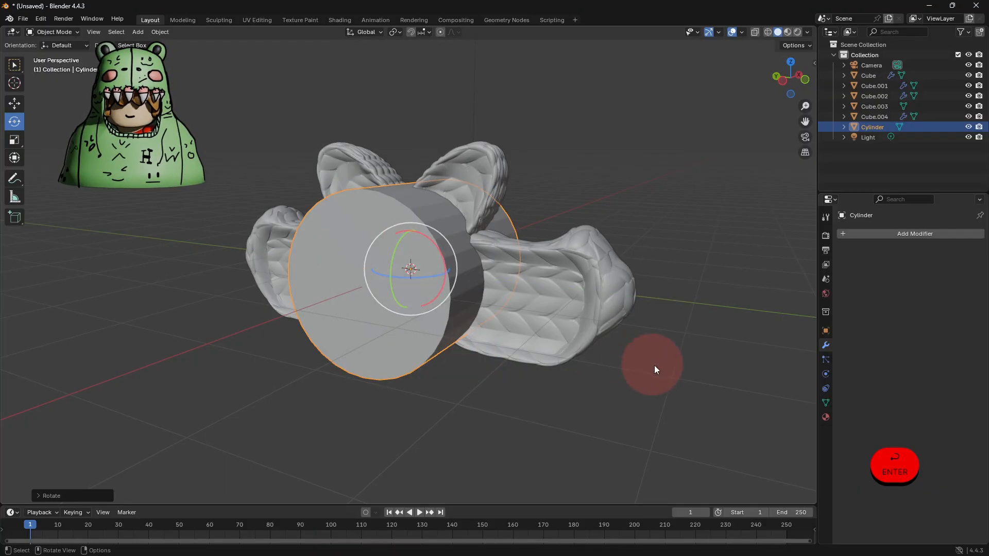
# Scale the cylinder down to the size of an ear hole and move it to the ear on the positive Y side
pyautogui.press('s')
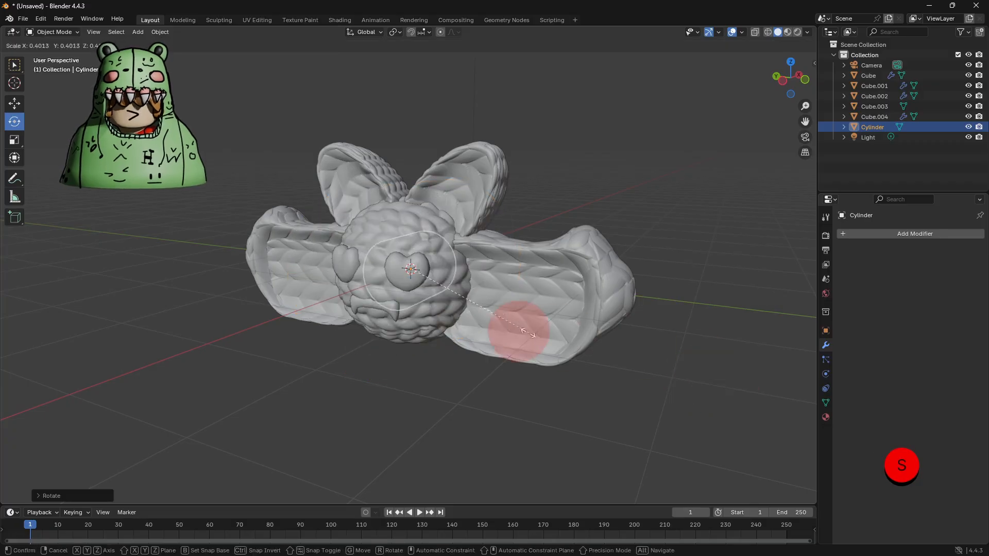
pyautogui.click(456, 312)
pyautogui.moveTo(455, 312); pyautogui.dragTo(355, 264, button='middle')
pyautogui.click(15, 103)
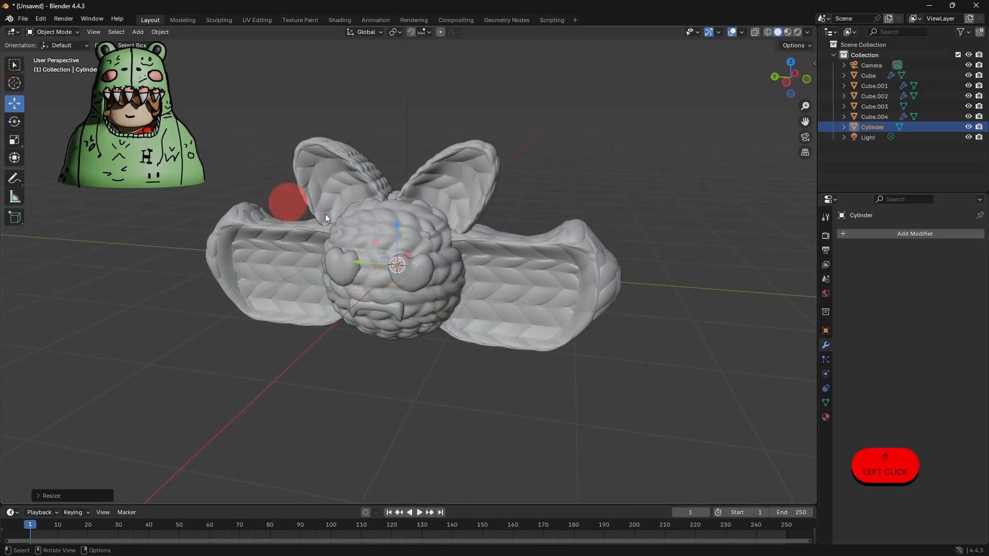
pyautogui.moveTo(381, 233); pyautogui.dragTo(421, 193)
pyautogui.moveTo(422, 193); pyautogui.dragTo(516, 231, button='middle')
pyautogui.scroll(4, 516, 230)
pyautogui.moveTo(510, 121); pyautogui.dragTo(579, 153)
pyautogui.moveTo(579, 154); pyautogui.dragTo(673, 199, button='middle')
# Lengthen the cylinder along the X axis so it passes through the ear, and shift it toward the ear's outer edge
pyautogui.press('s')
pyautogui.press('x')
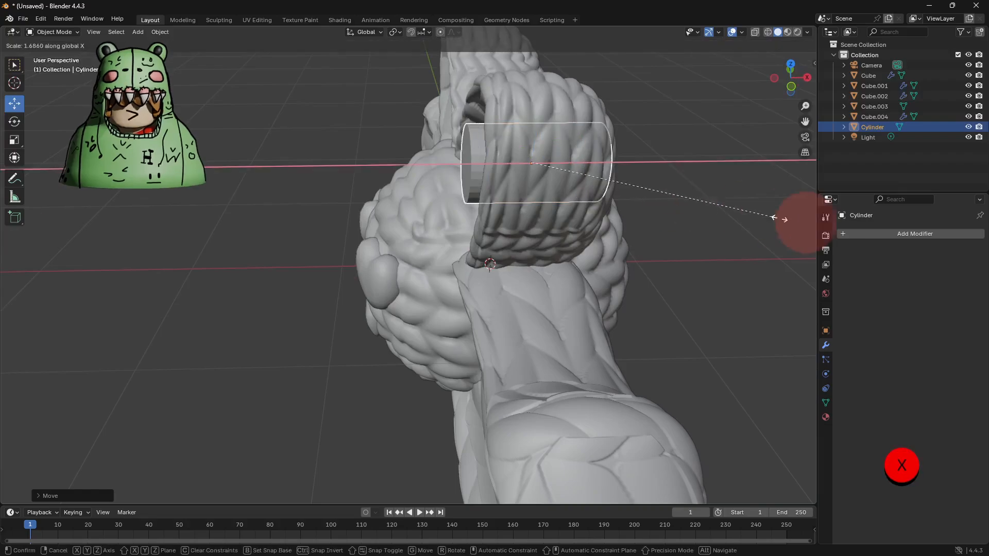
pyautogui.click(81, 237)
pyautogui.moveTo(80, 237); pyautogui.dragTo(219, 296, button='middle')
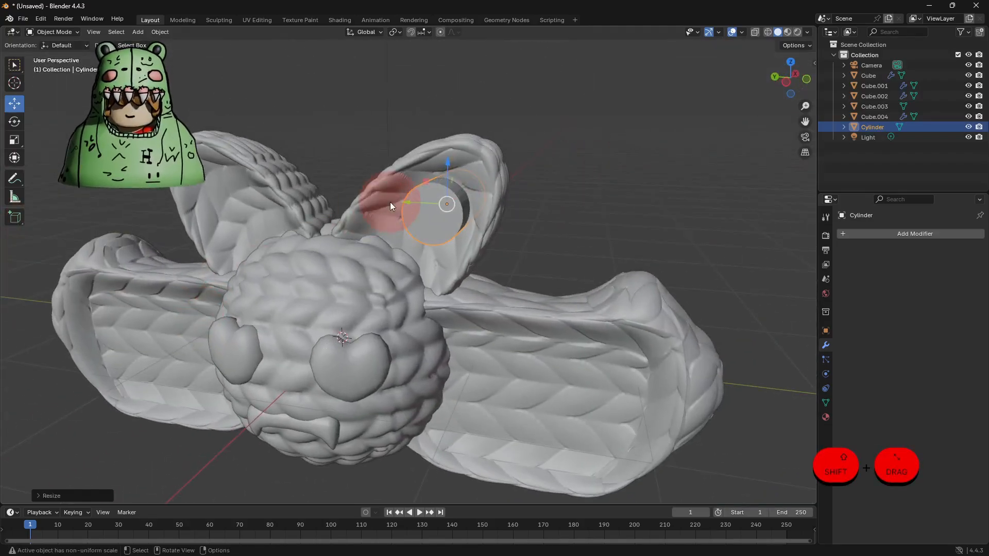
pyautogui.moveTo(402, 202); pyautogui.dragTo(453, 166)
pyautogui.click(580, 207)
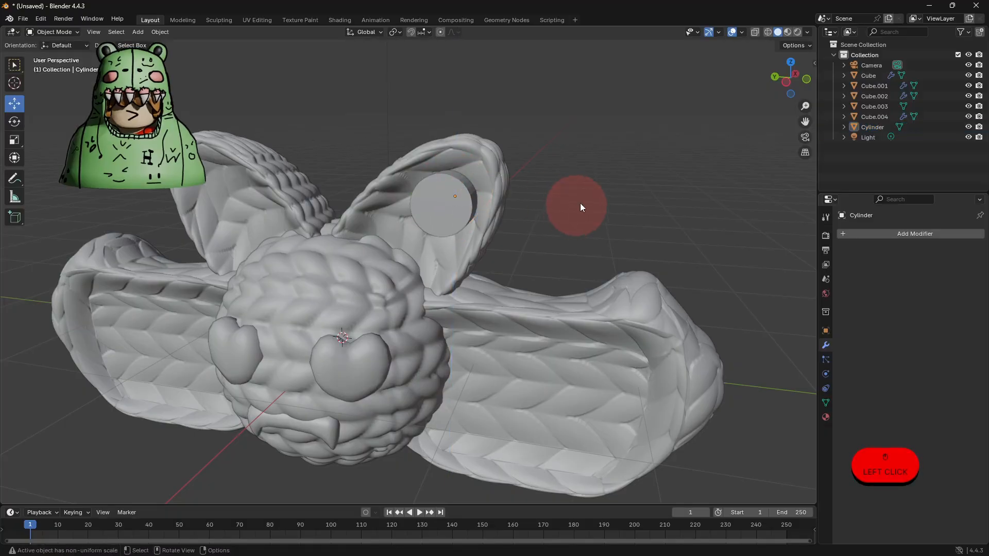
# Add a Boolean modifier to the ears in Difference mode with the cylinder as the cutting object
pyautogui.moveTo(580, 204); pyautogui.dragTo(595, 199, button='middle')
pyautogui.click(494, 164)
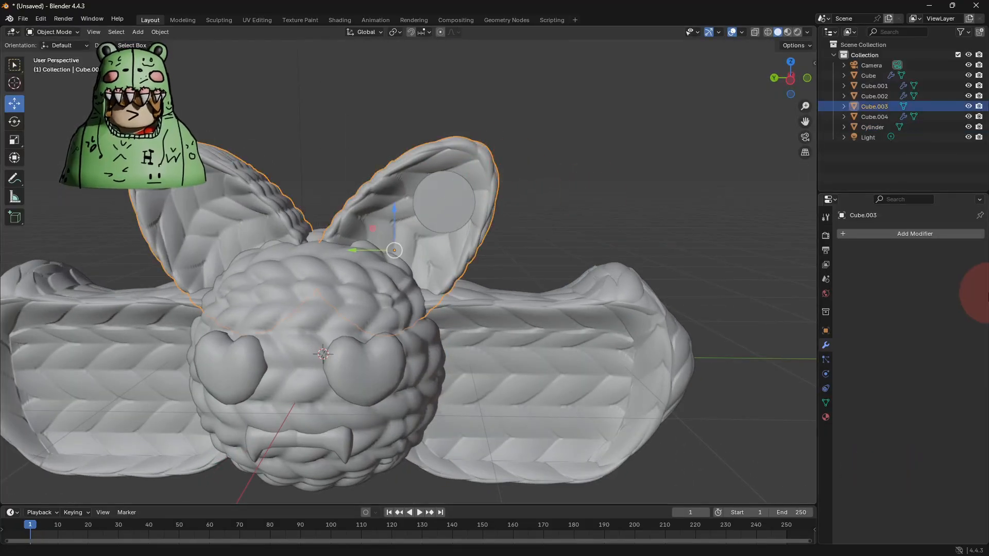
pyautogui.click(912, 234)
pyautogui.click(901, 234)
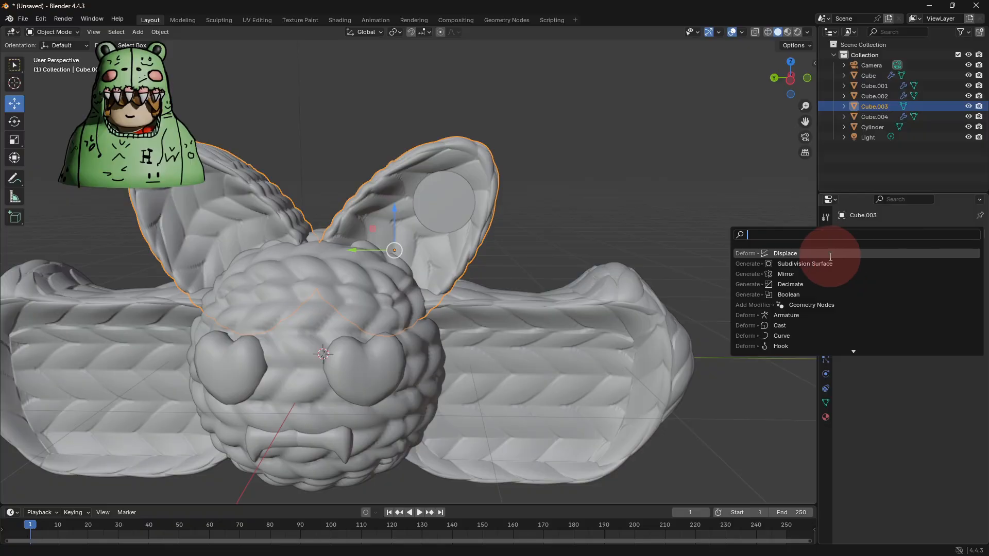
pyautogui.click(795, 292)
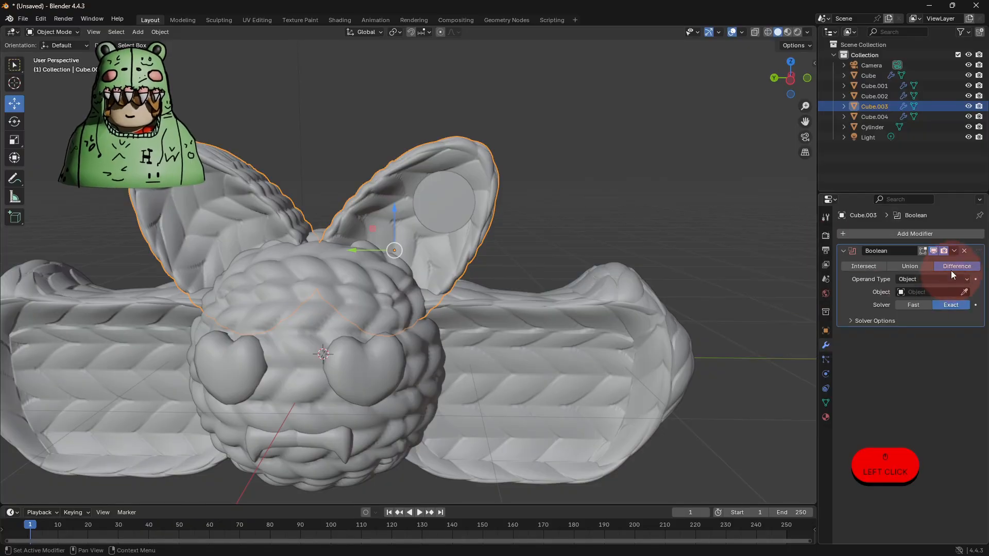
pyautogui.click(964, 293)
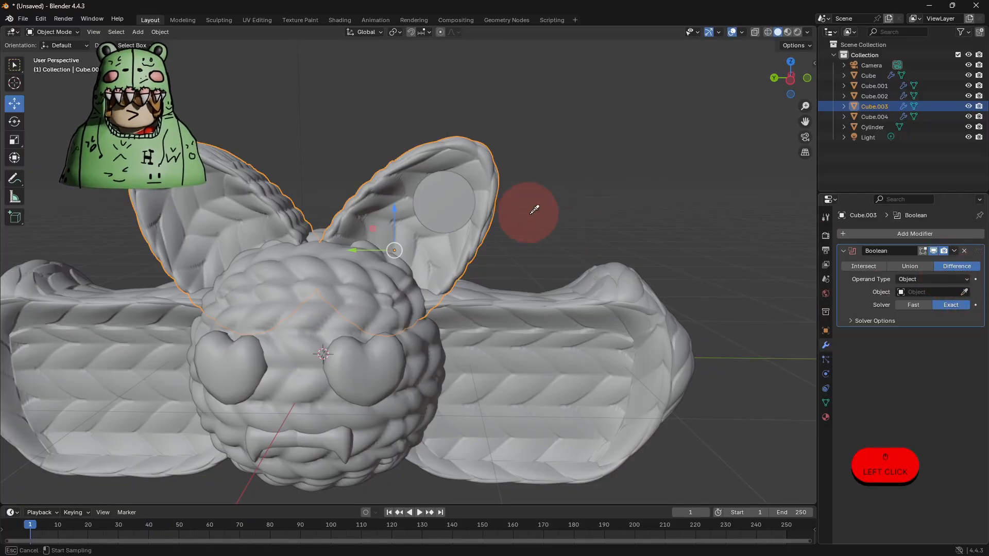
pyautogui.click(453, 199)
# Apply the ears' Boolean modifier and delete the cutting cylinder
pyautogui.moveTo(472, 206); pyautogui.dragTo(551, 258, button='middle')
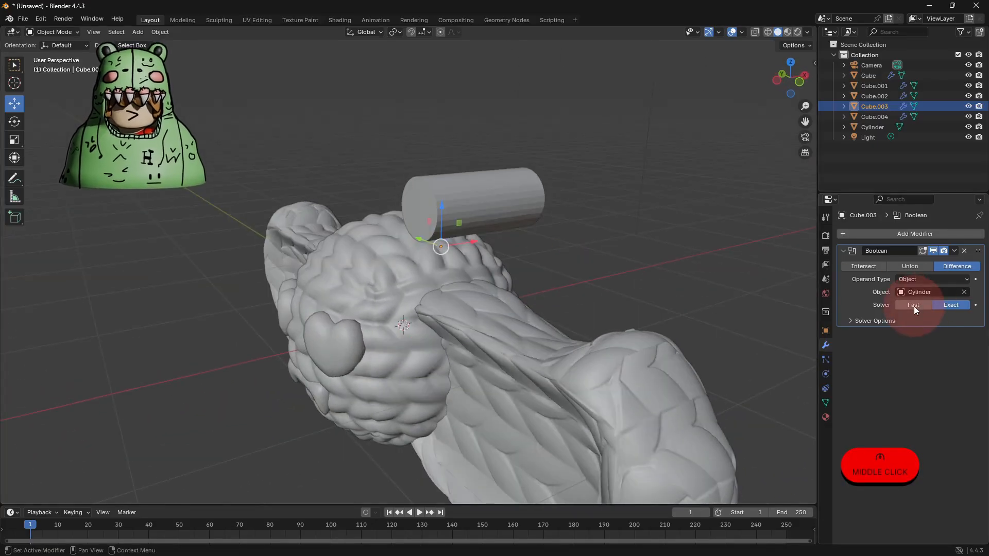
pyautogui.moveTo(742, 300); pyautogui.dragTo(626, 276, button='middle')
pyautogui.click(954, 250)
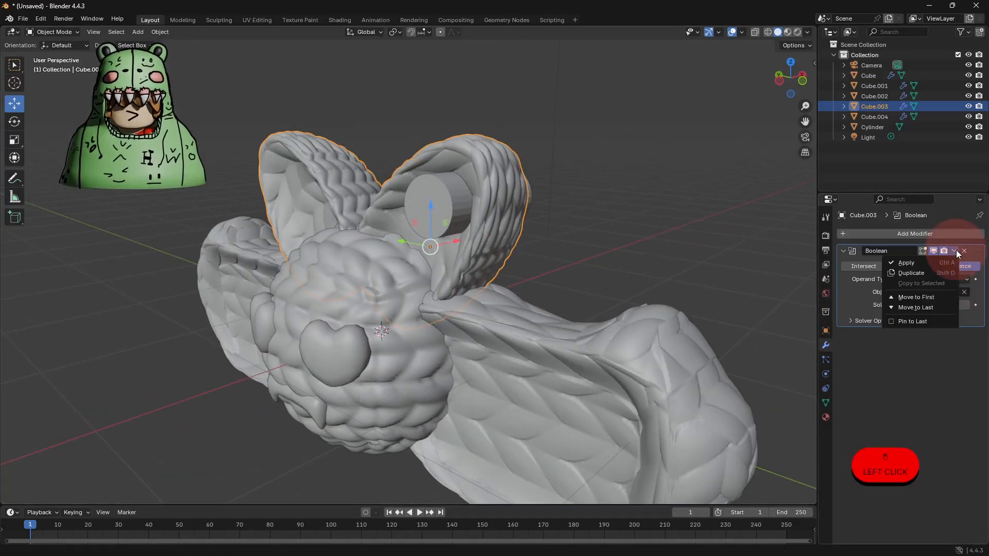
pyautogui.click(935, 261)
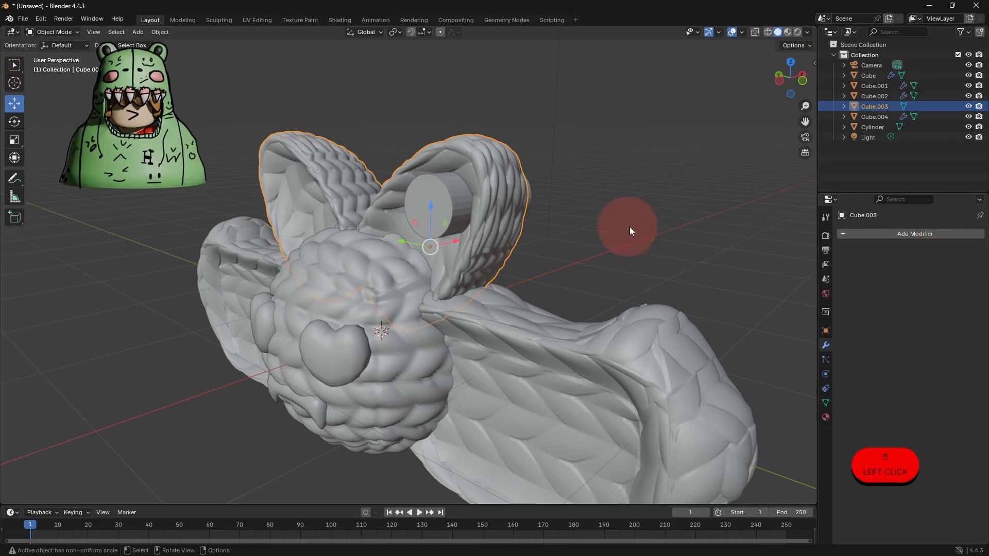
pyautogui.click(447, 208)
pyautogui.rightClick(444, 207)
pyautogui.click(391, 385)
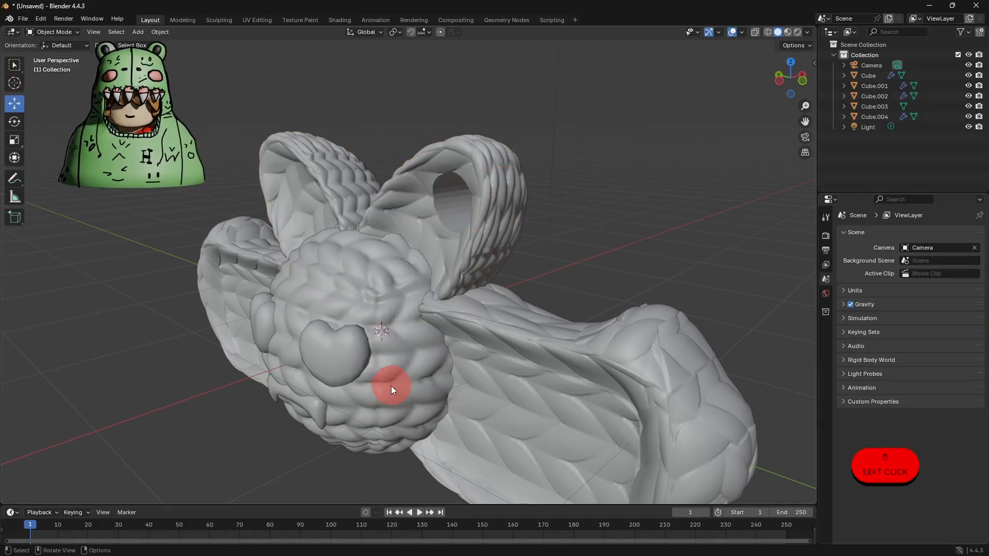
# Switch the viewport to Material Preview shading with the character seen from the front
pyautogui.moveTo(391, 385); pyautogui.dragTo(479, 348, button='middle')
pyautogui.moveTo(485, 294); pyautogui.dragTo(353, 324, button='middle')
pyautogui.scroll(-2, 496, 295)
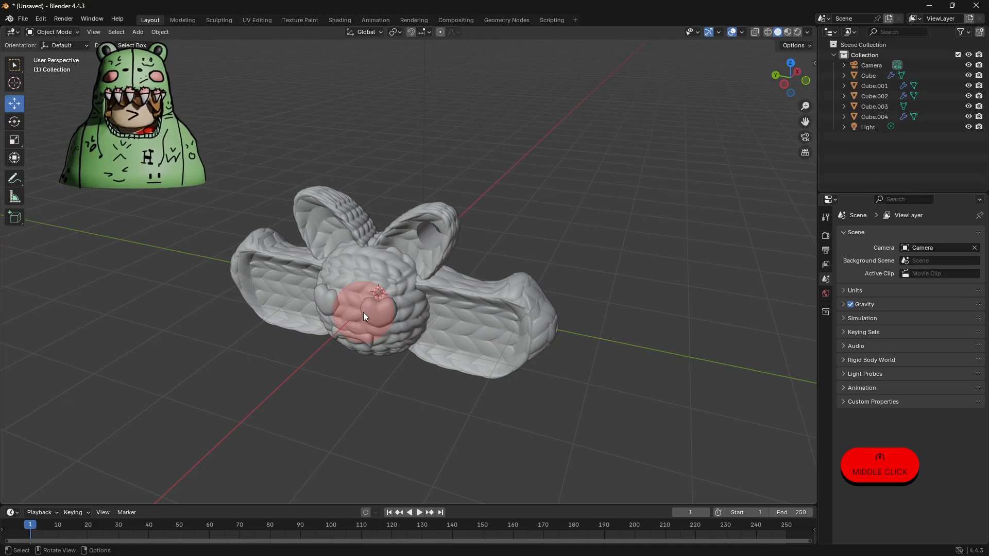
pyautogui.scroll(2, 363, 313)
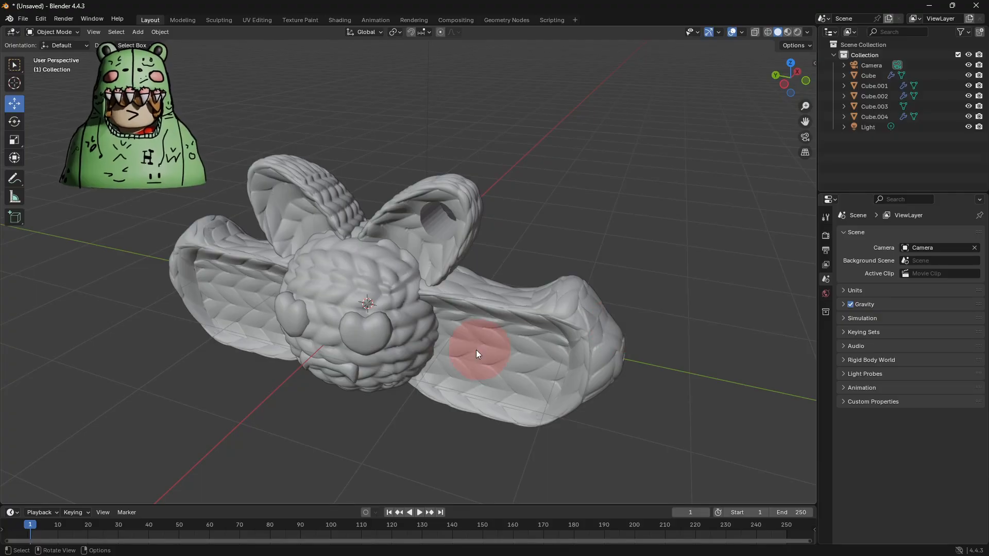
pyautogui.moveTo(470, 386); pyautogui.dragTo(490, 381, button='middle')
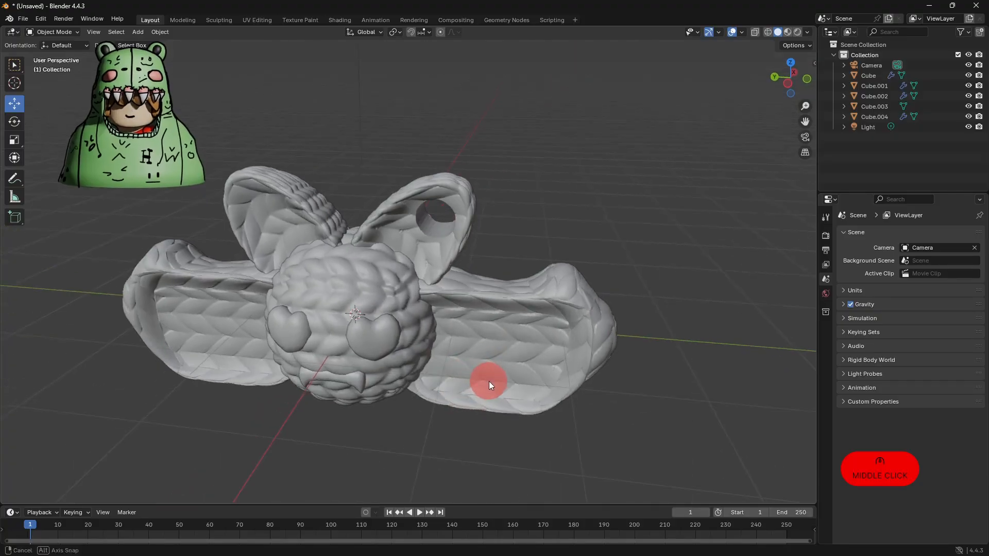
pyautogui.click(788, 34)
# Set the base color of the head's shared material to pink, #E7A0C9
pyautogui.click(397, 276)
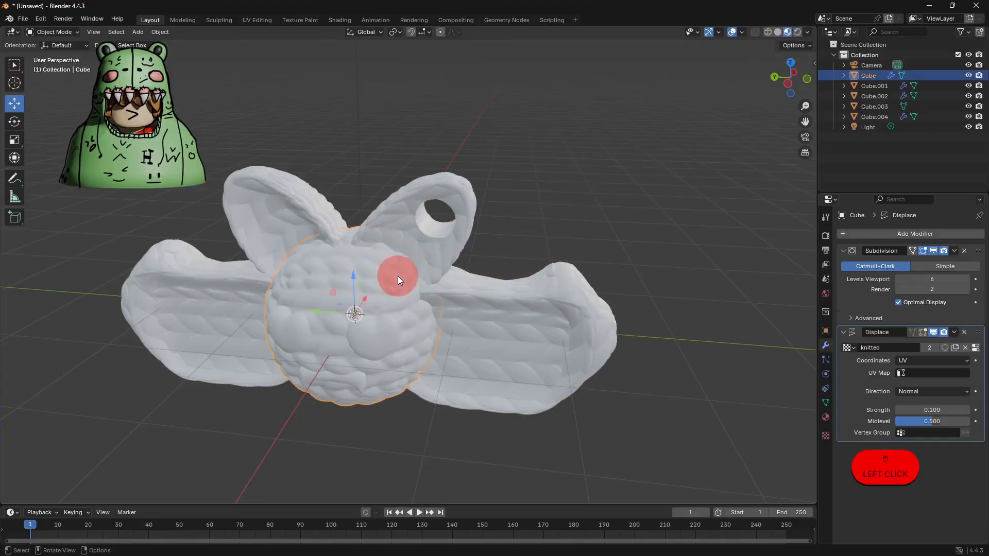
pyautogui.click(826, 418)
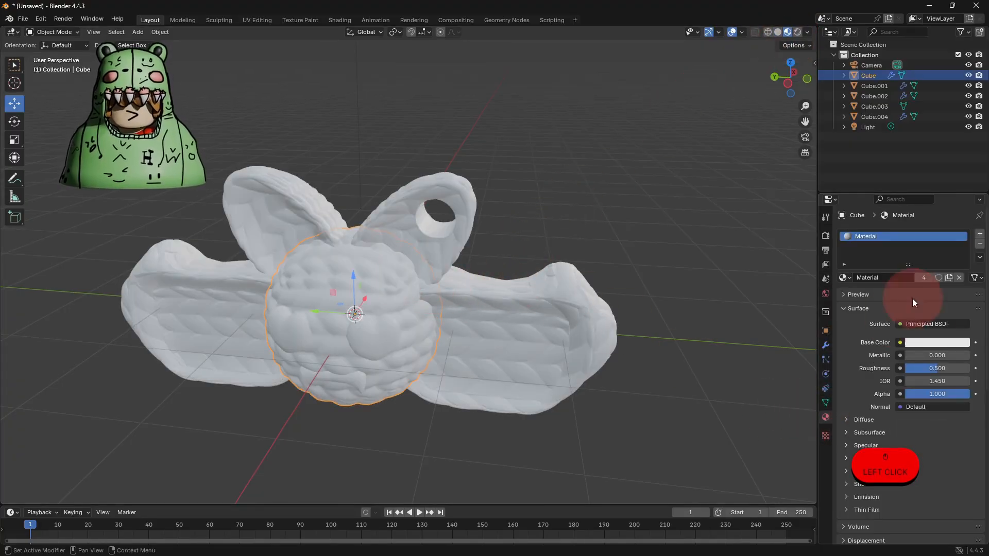
pyautogui.click(925, 345)
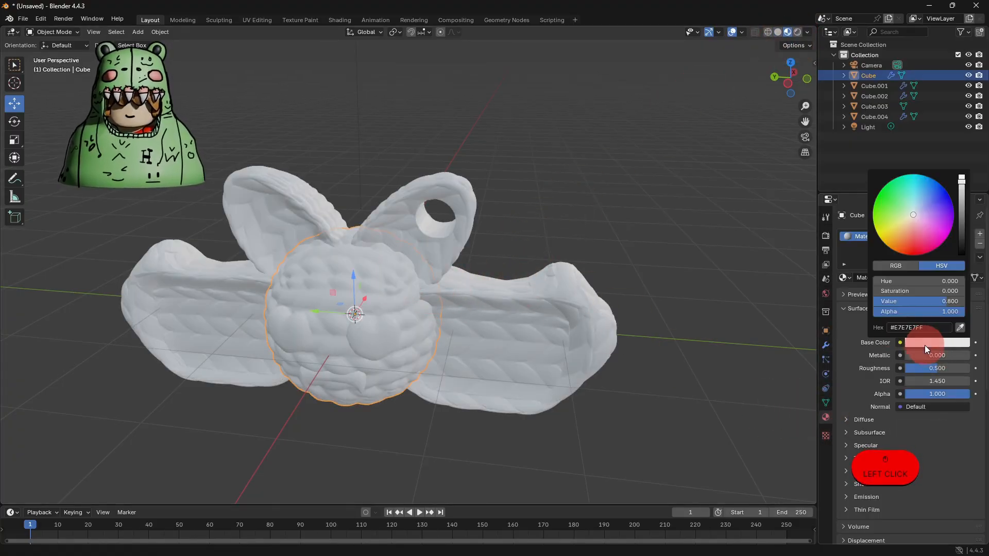
pyautogui.click(918, 221)
pyautogui.moveTo(918, 222); pyautogui.dragTo(920, 224)
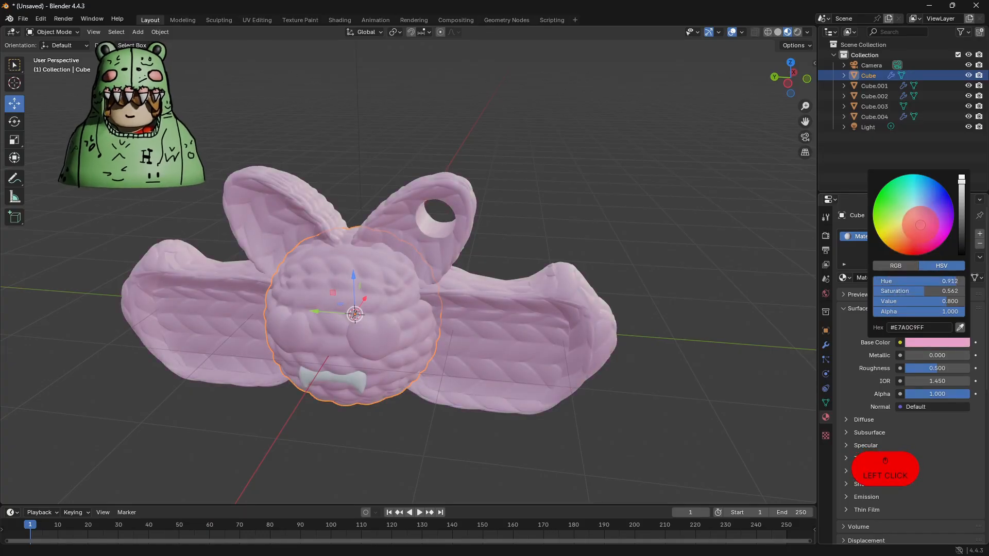
pyautogui.click(580, 310)
# Remove the shared material from the heart-shaped eyes and give them a new material with a red base color
pyautogui.click(383, 331)
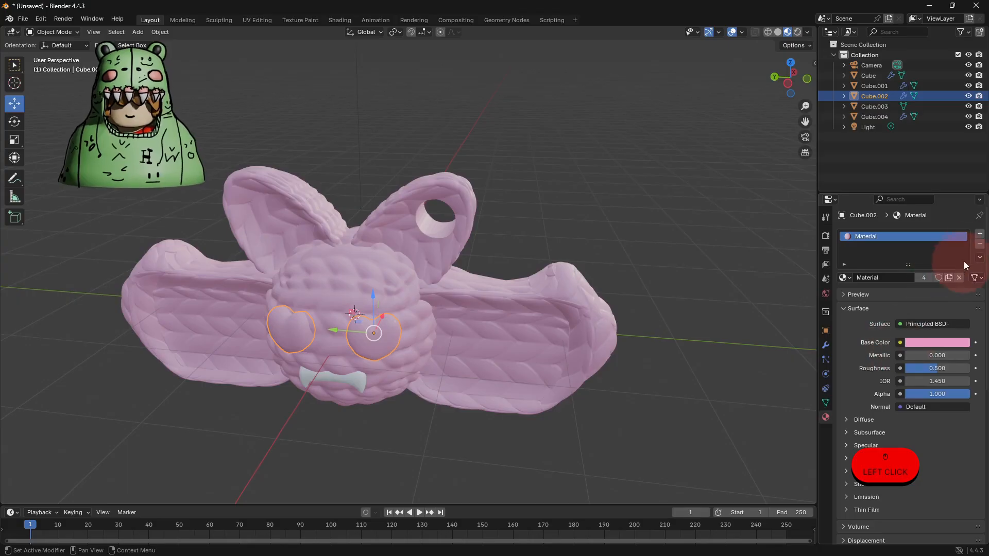
pyautogui.click(979, 245)
pyautogui.click(946, 275)
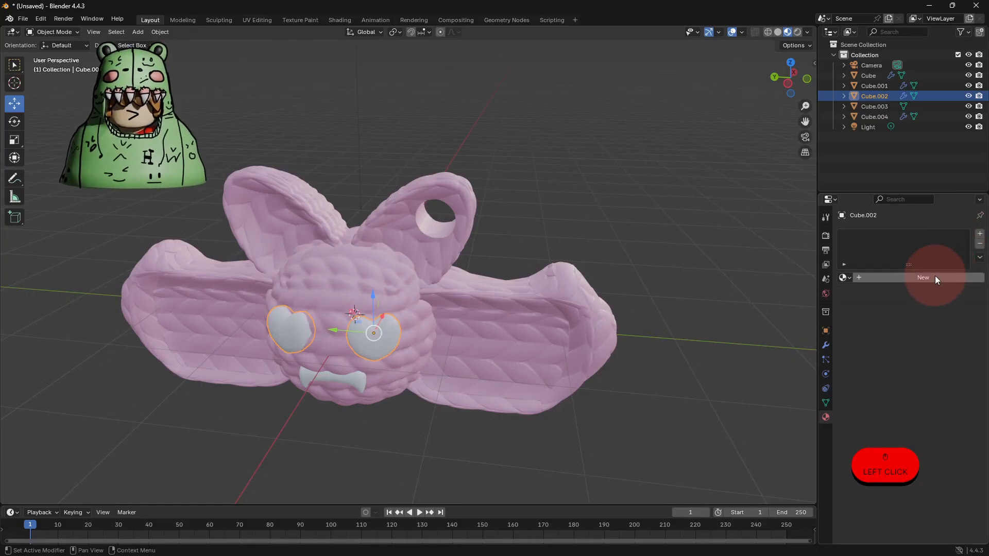
pyautogui.click(917, 342)
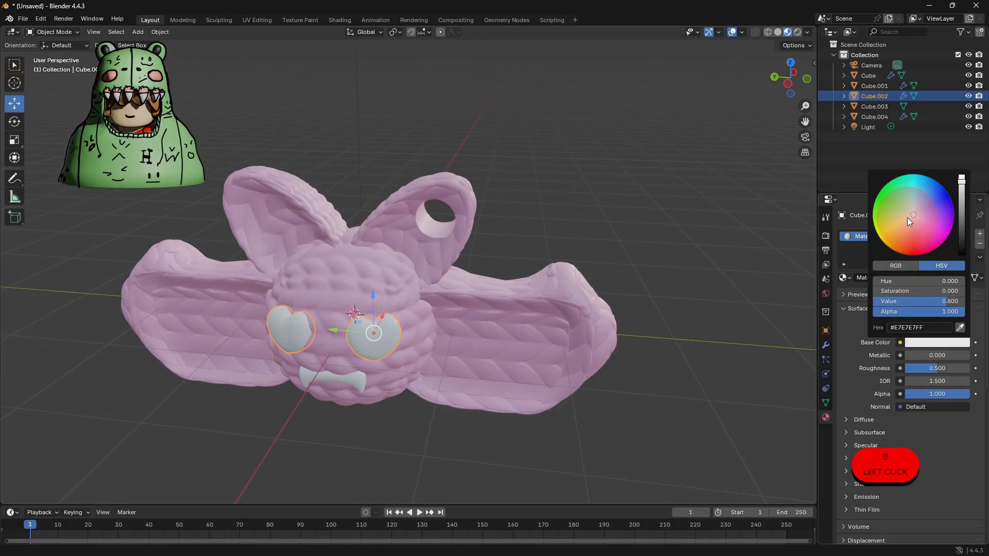
pyautogui.moveTo(907, 217); pyautogui.dragTo(912, 255)
pyautogui.click(632, 308)
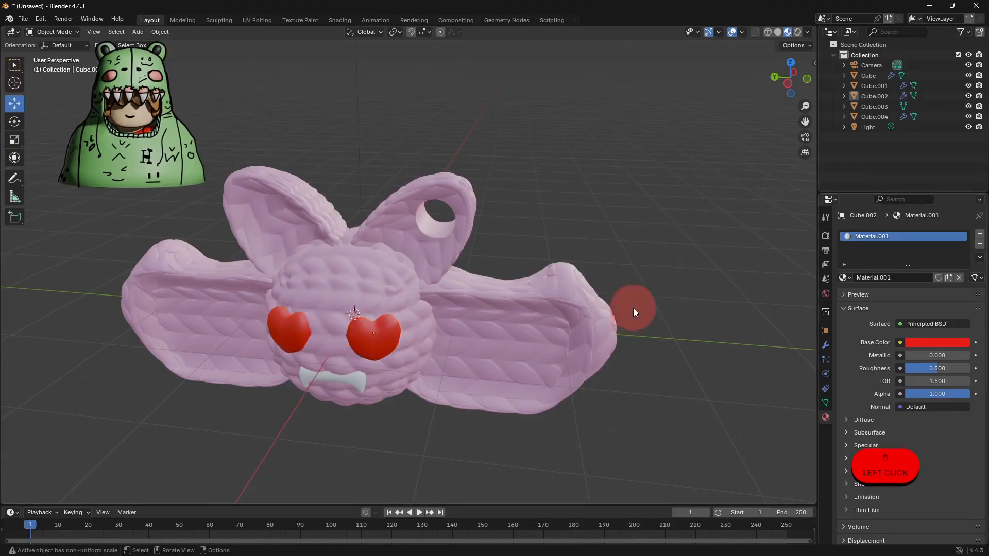
# Give the fanged mouth a new material and set its base color to black
pyautogui.moveTo(505, 418); pyautogui.dragTo(509, 384, button='middle')
pyautogui.click(379, 386)
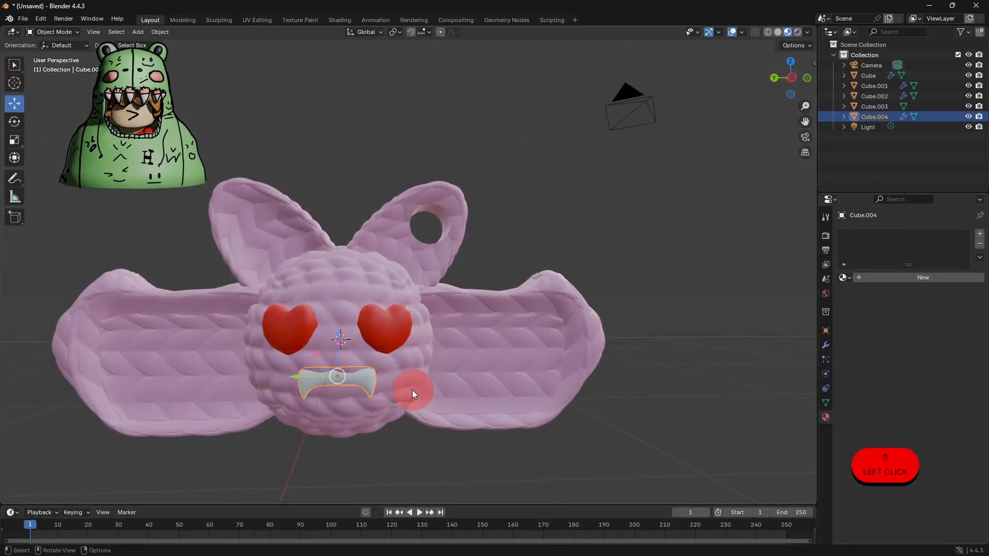
pyautogui.click(877, 277)
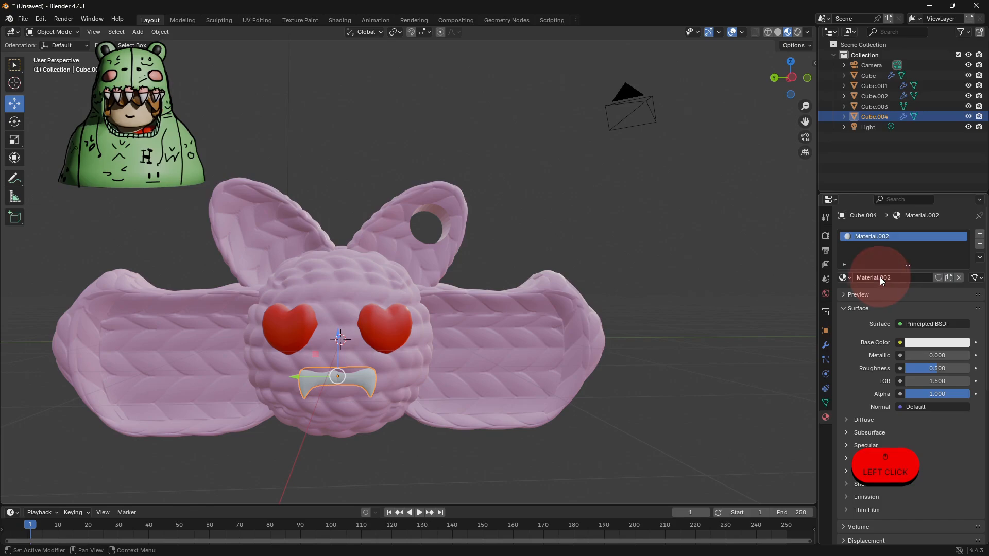
pyautogui.click(912, 342)
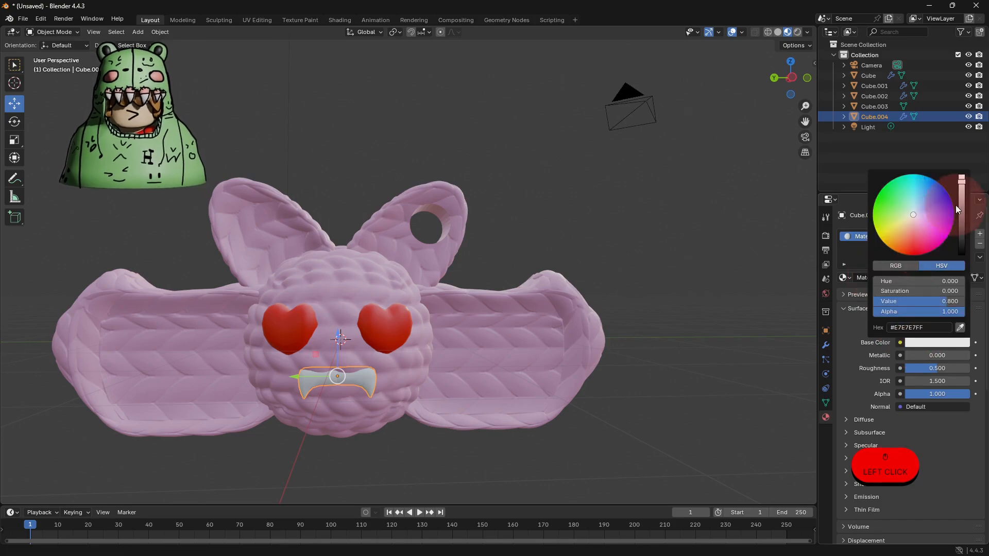
pyautogui.moveTo(961, 211); pyautogui.dragTo(961, 254)
pyautogui.click(671, 394)
pyautogui.moveTo(672, 394); pyautogui.dragTo(629, 385, button='middle')
# Select the loop of faces around the mouth's fang and assign them a new off-white material in a second slot
pyautogui.click(435, 324)
pyautogui.scroll(5, 499, 369)
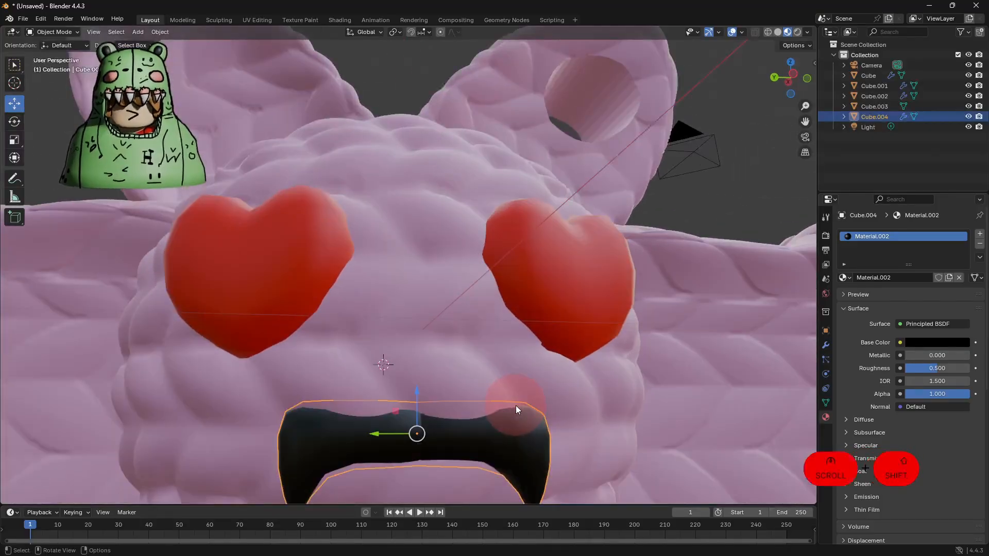
pyautogui.keyDown('shift'); pyautogui.moveTo(518, 409); pyautogui.dragTo(492, 323, button='middle'); pyautogui.keyUp('shift')
pyautogui.scroll(-2, 533, 303)
pyautogui.press('Tab')
pyautogui.keyDown('alt'); pyautogui.click(482, 323); pyautogui.keyUp('alt')
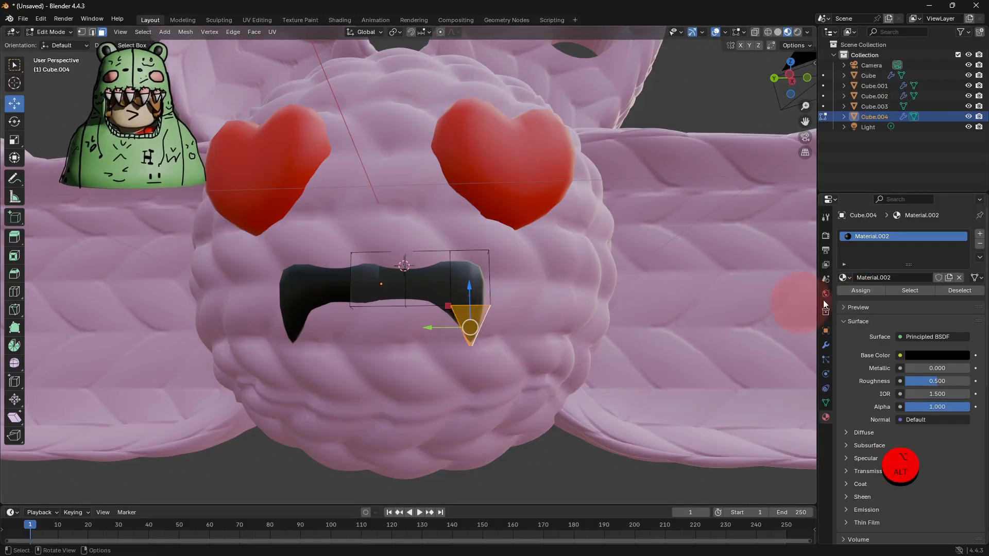
pyautogui.click(980, 235)
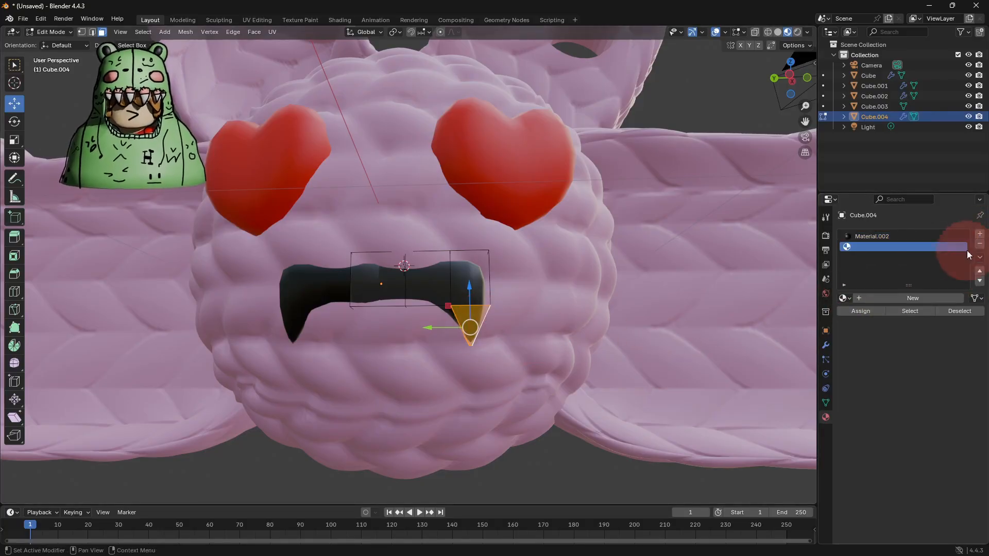
pyautogui.click(907, 297)
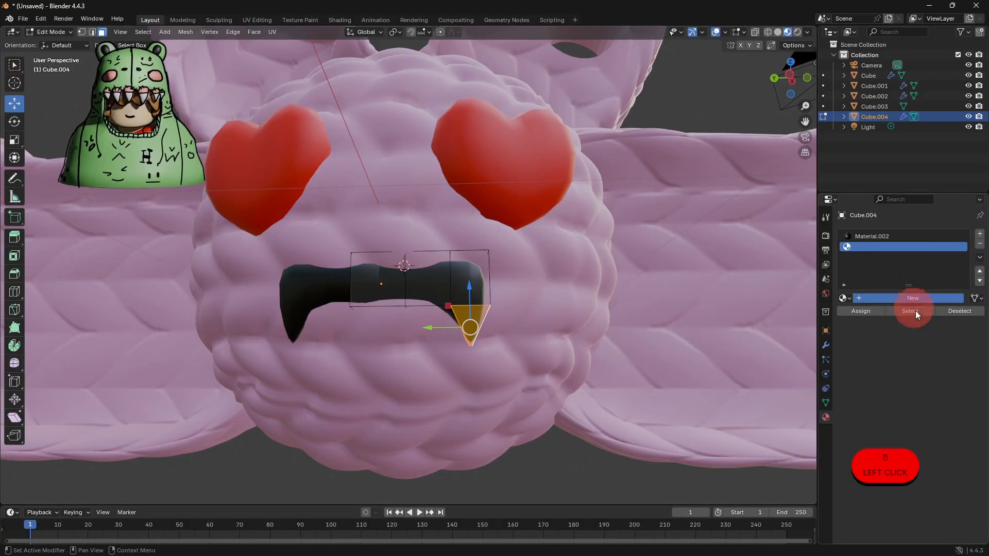
pyautogui.click(872, 315)
# Add the fang's tip face to the selection, assign it the fang's off-white material and return to Object Mode
pyautogui.scroll(-2, 763, 335)
pyautogui.moveTo(762, 336); pyautogui.dragTo(539, 303, button='middle')
pyautogui.scroll(2, 539, 303)
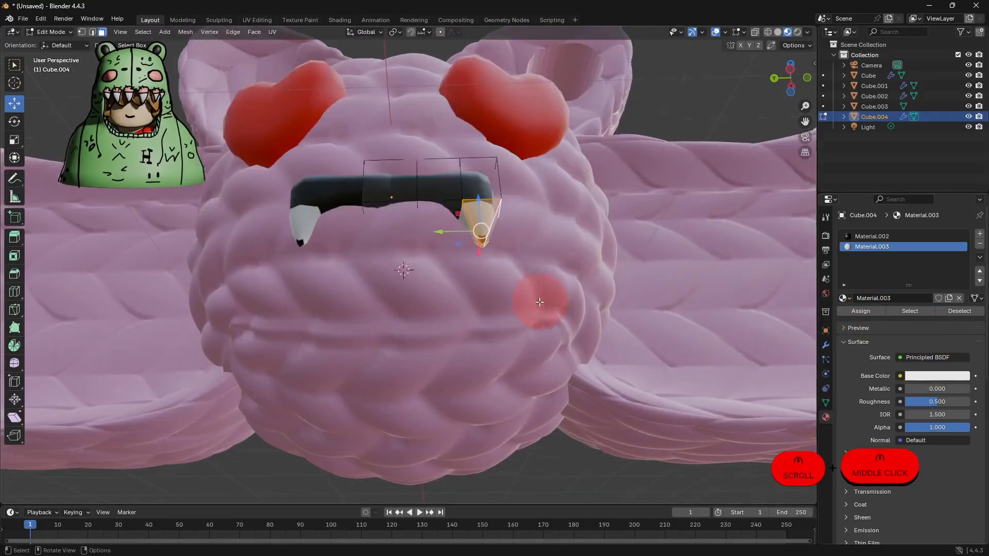
pyautogui.keyDown('shift'); pyautogui.click(482, 246); pyautogui.keyUp('shift')
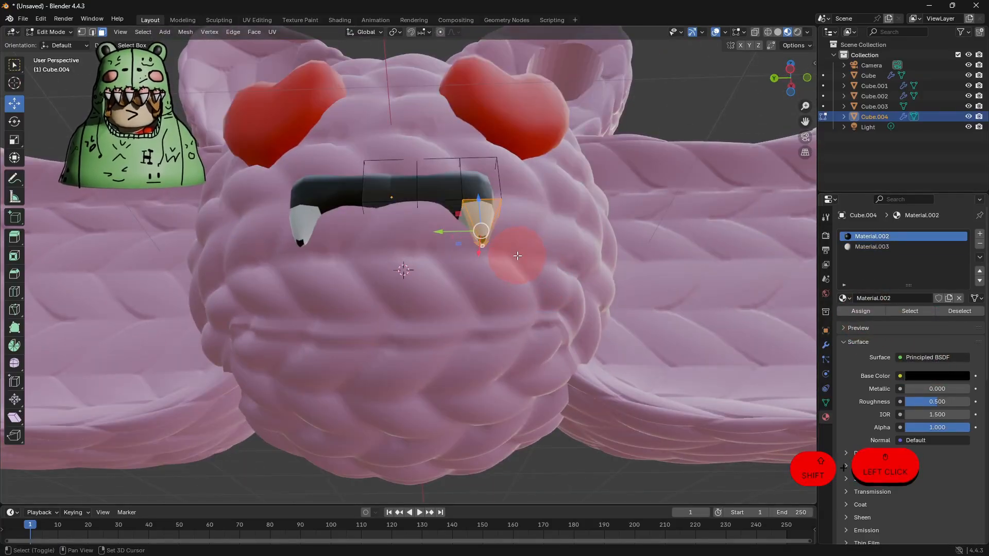
pyautogui.click(858, 248)
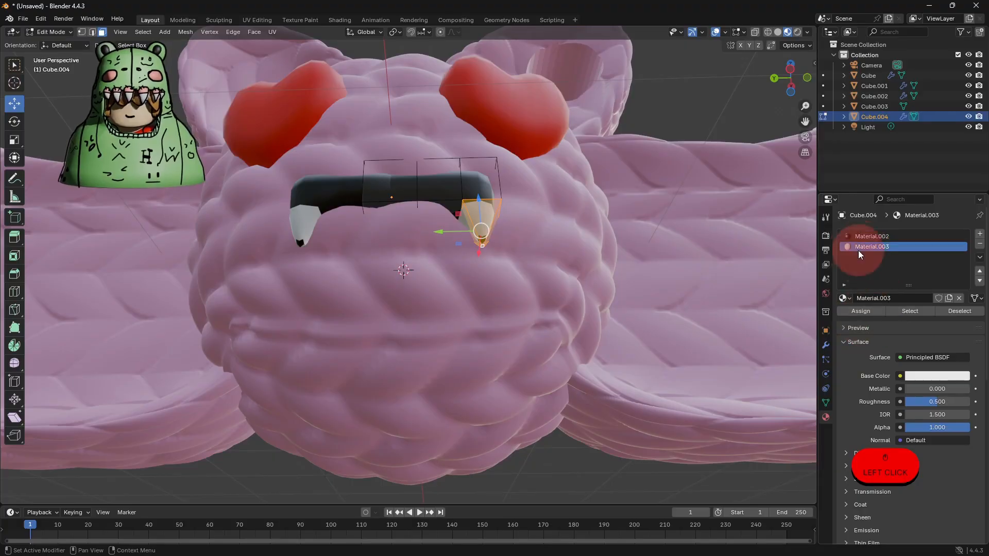
pyautogui.click(844, 309)
pyautogui.press('Tab')
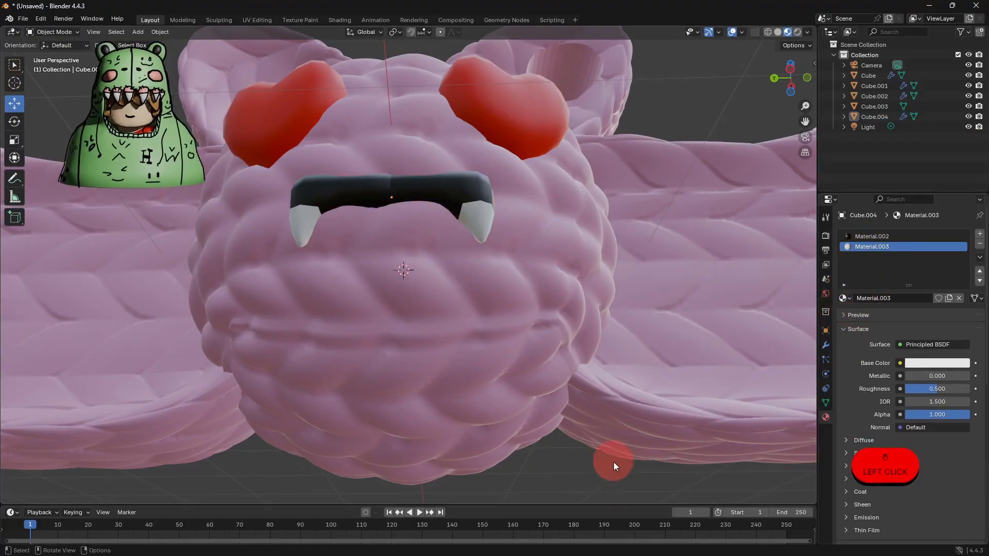
# Change the base color of the mouth's black material to a light pink close to the head's color
pyautogui.scroll(-8, 613, 462)
pyautogui.scroll(4, 562, 454)
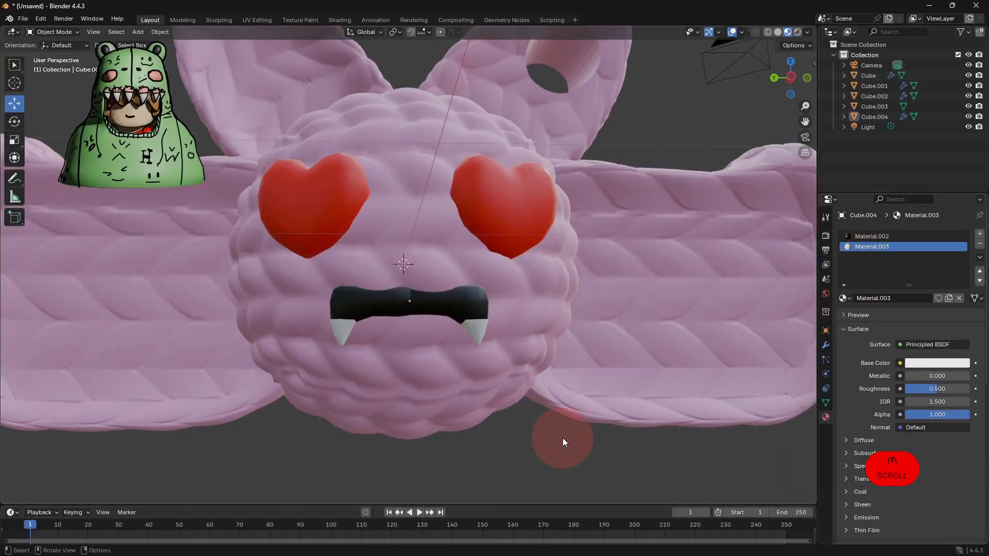
pyautogui.click(887, 237)
pyautogui.click(922, 363)
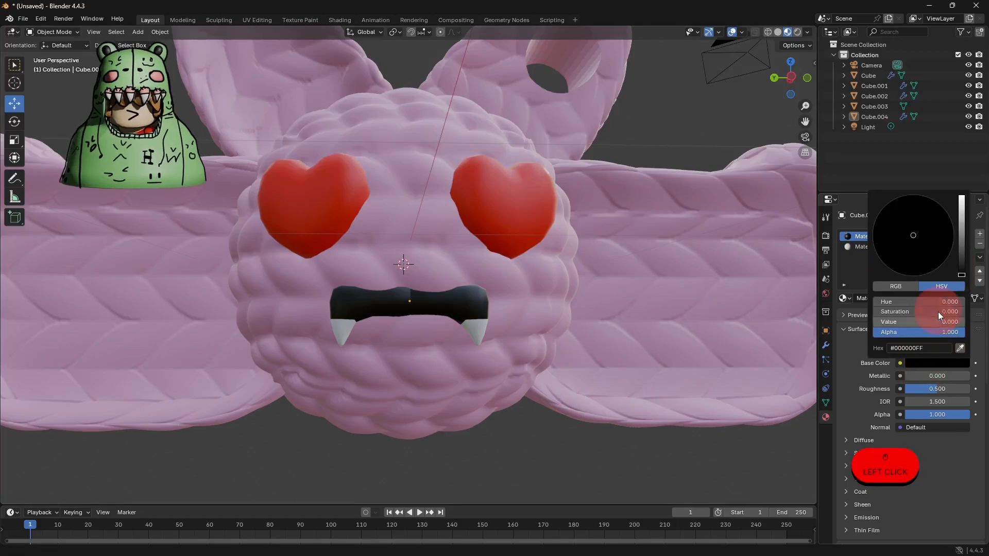
pyautogui.moveTo(959, 231); pyautogui.dragTo(961, 197)
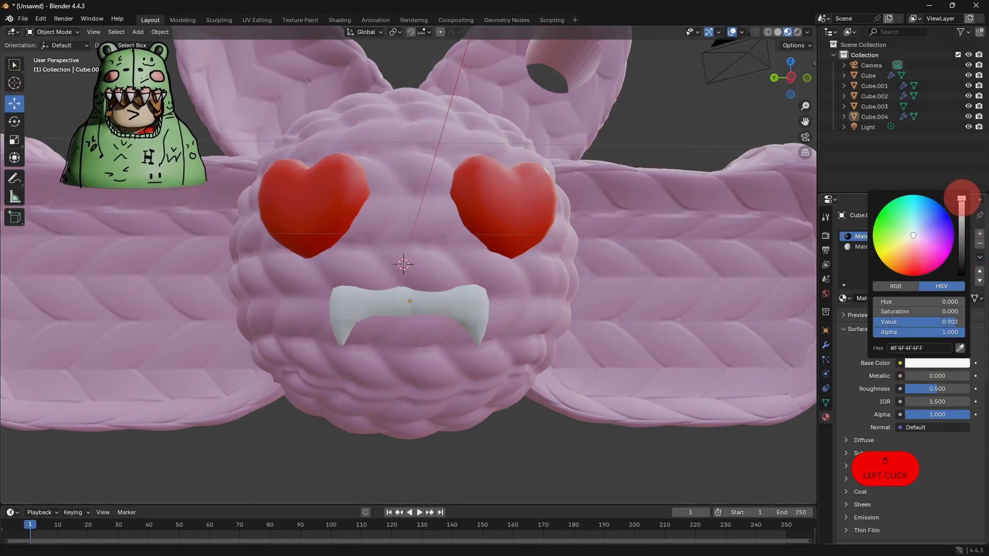
pyautogui.click(907, 242)
pyautogui.scroll(-5, 607, 341)
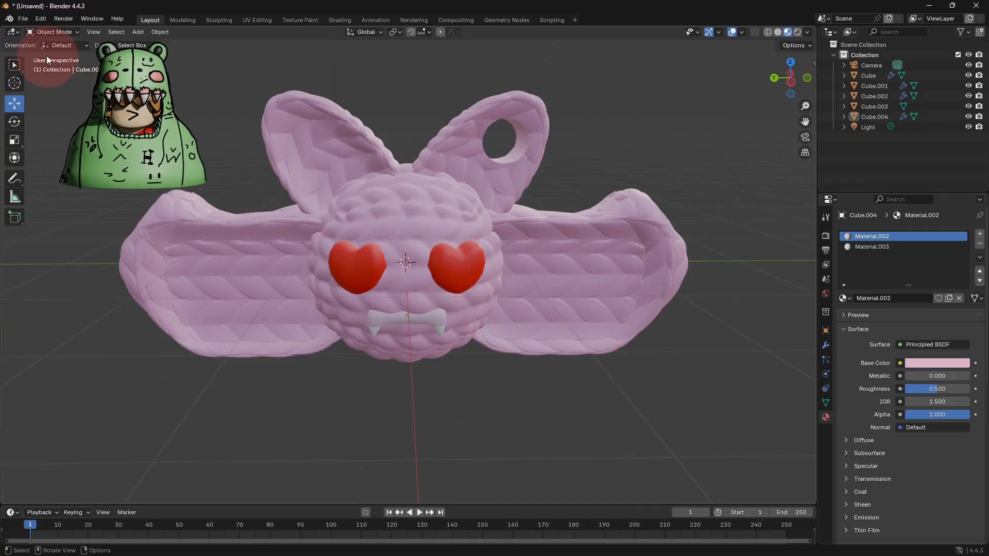
# Export the whole model in STL format to the Downloads folder as Knittedbat.stl
pyautogui.click(24, 19)
pyautogui.moveTo(59, 174)
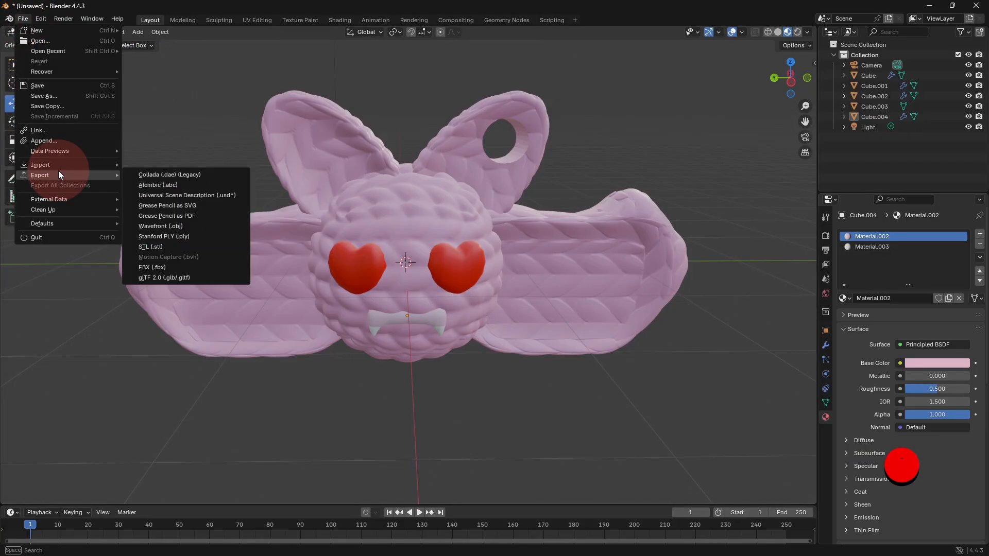
pyautogui.click(164, 247)
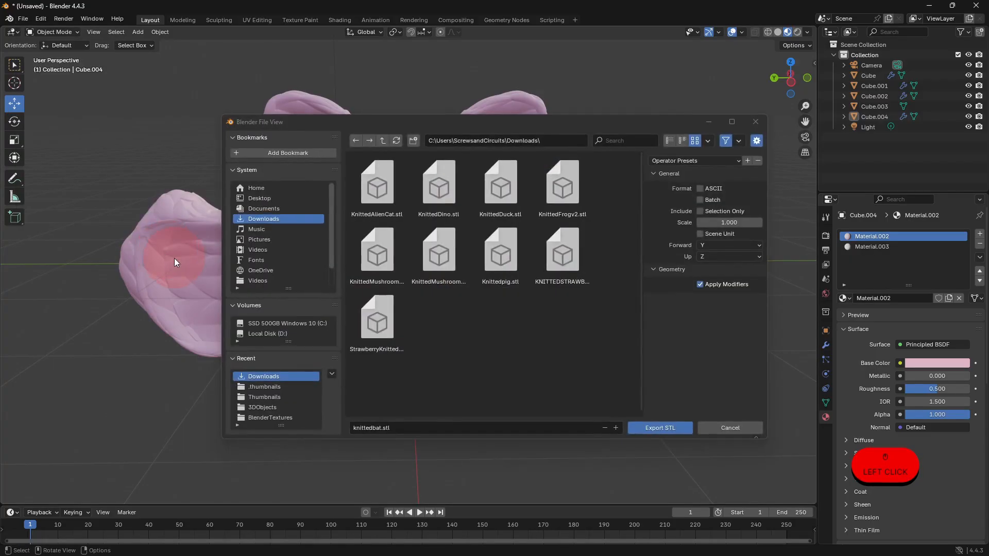
pyautogui.click(379, 430)
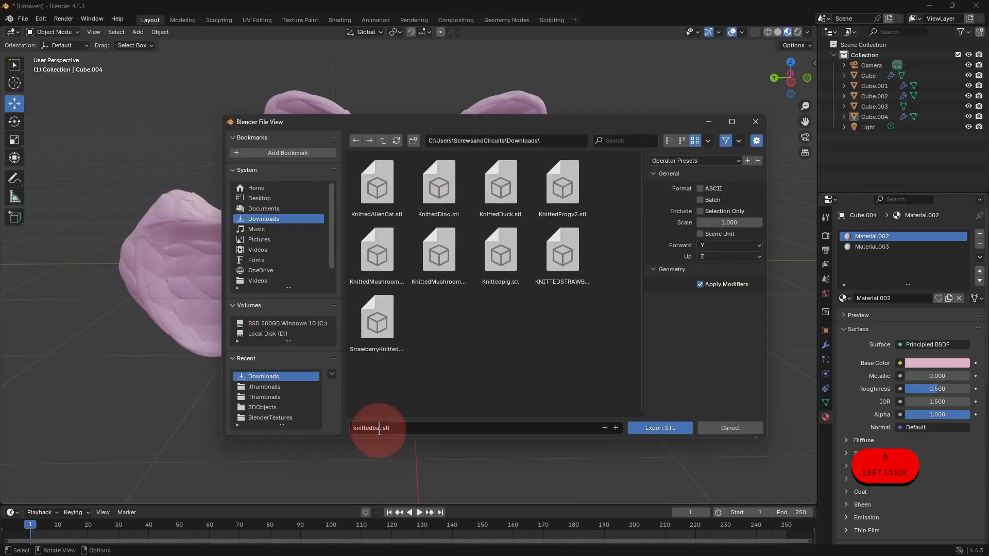
pyautogui.moveTo(379, 430); pyautogui.dragTo(328, 430)
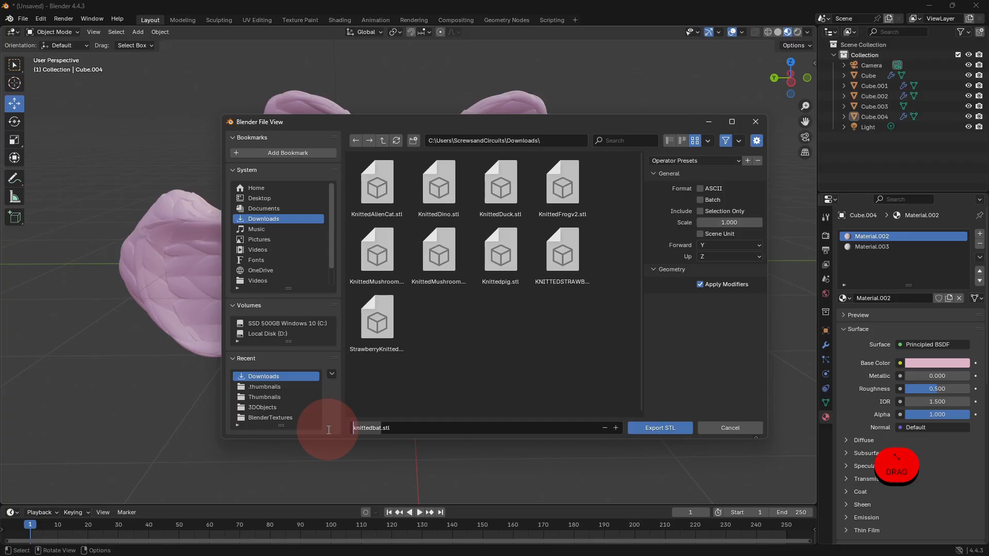
pyautogui.write('Kn')
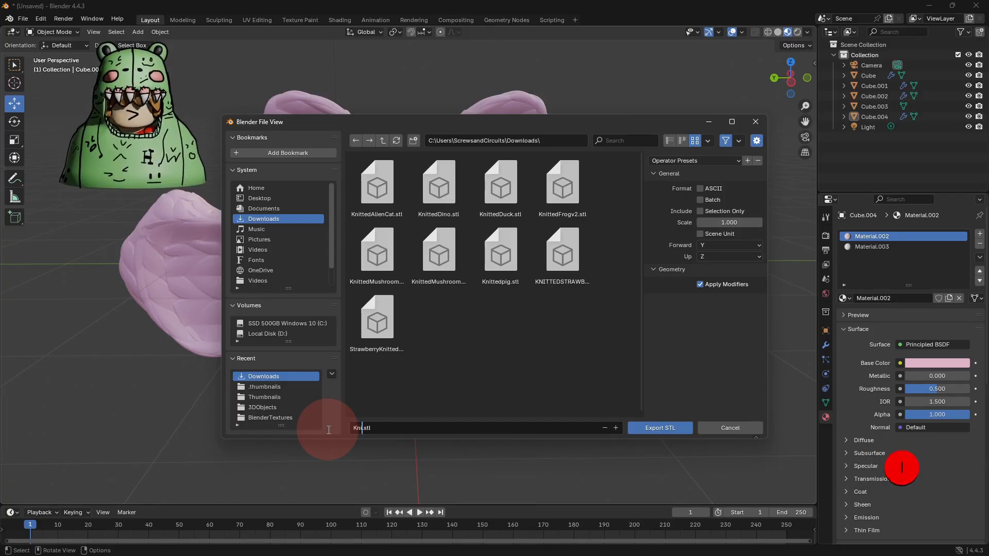
pyautogui.write('ittedbat')
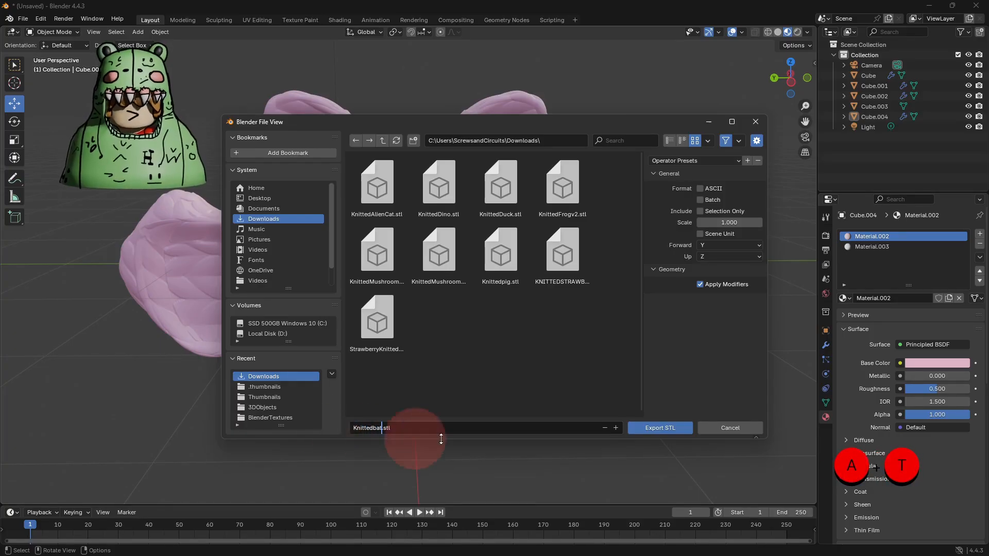
pyautogui.click(636, 427)
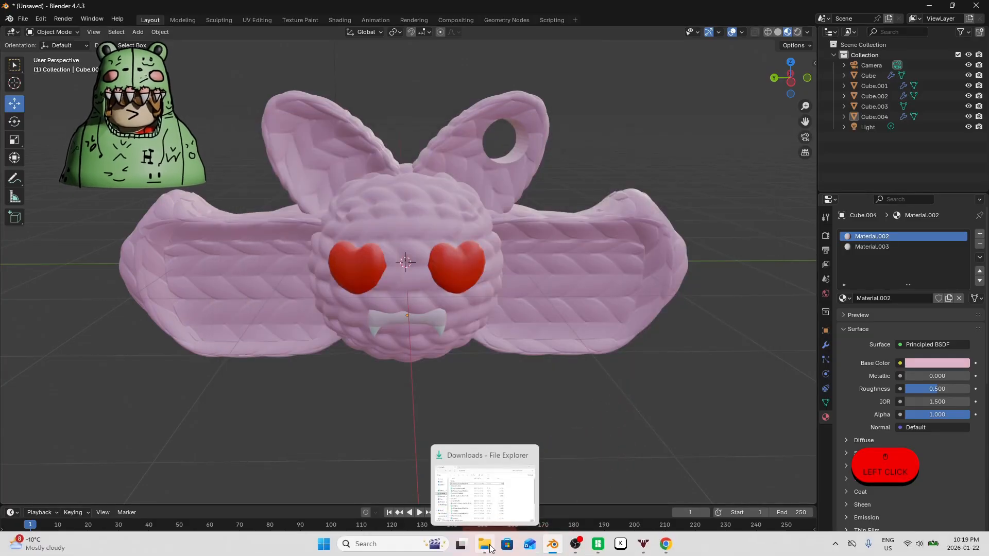
# Open Knittedbat.stl from the Downloads folder in Bambu Studio, declining the millimeter scaling and dismissing the configuration update
pyautogui.click(488, 546)
pyautogui.click(254, 275)
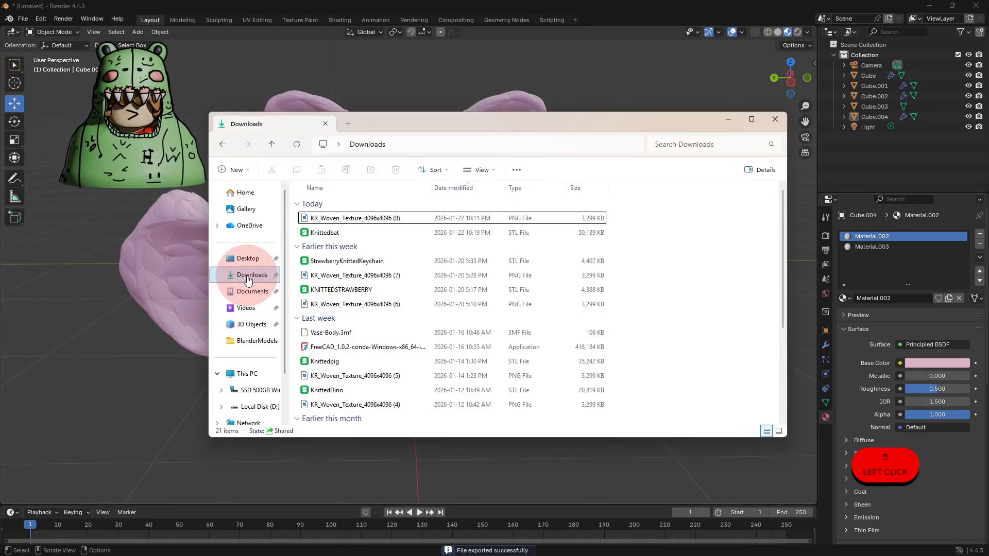
pyautogui.doubleClick(353, 219)
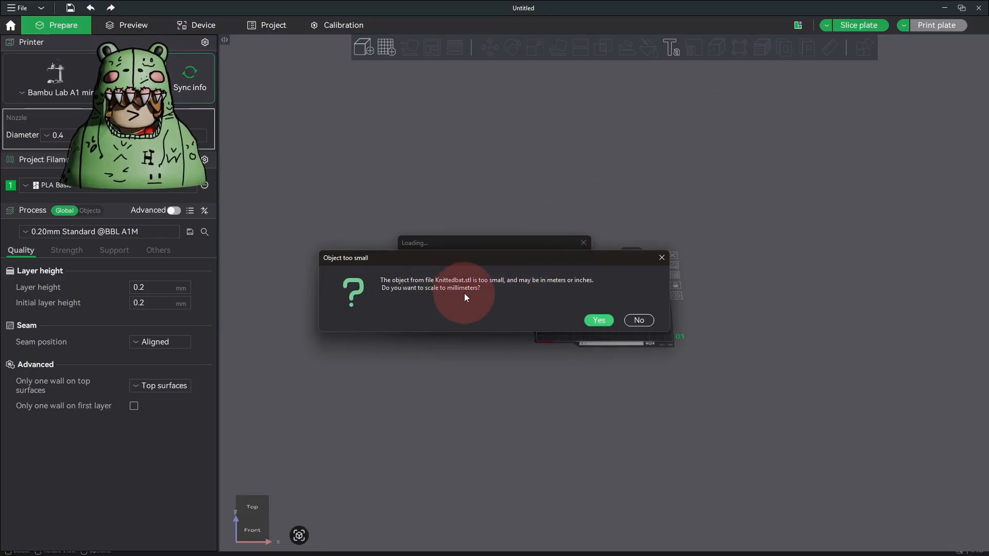
pyautogui.click(638, 321)
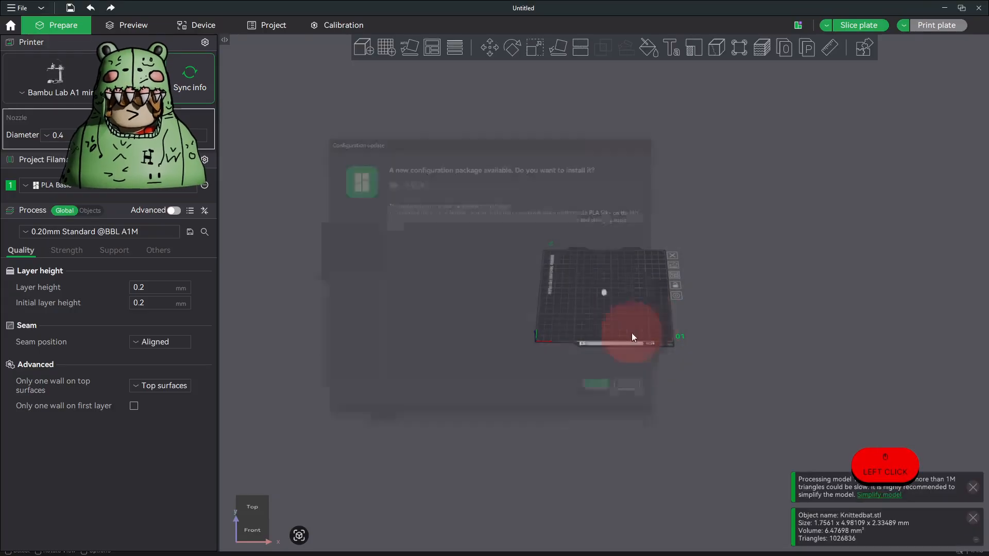
pyautogui.click(650, 401)
# Scale the bat uniformly on the build plate to about 100 mm along Y
pyautogui.scroll(5, 660, 365)
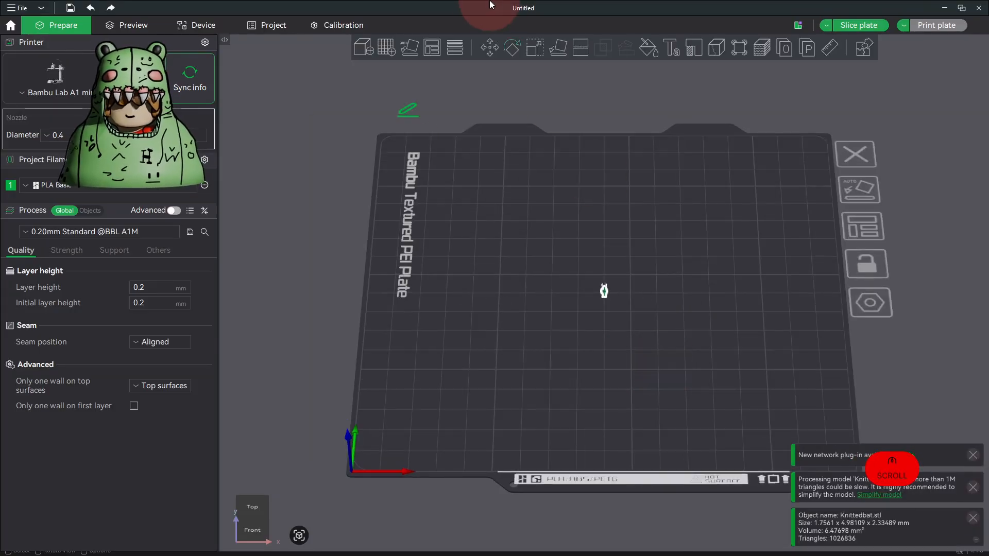
pyautogui.click(534, 49)
pyautogui.moveTo(602, 298); pyautogui.dragTo(790, 390)
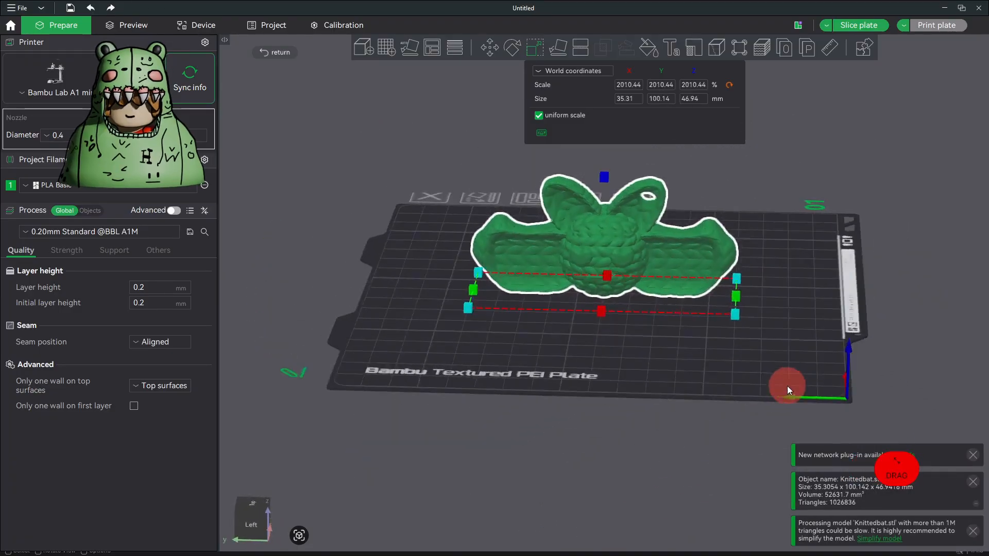
# Enable supports with the tree(auto) type and slice the plate
pyautogui.click(114, 251)
pyautogui.click(134, 287)
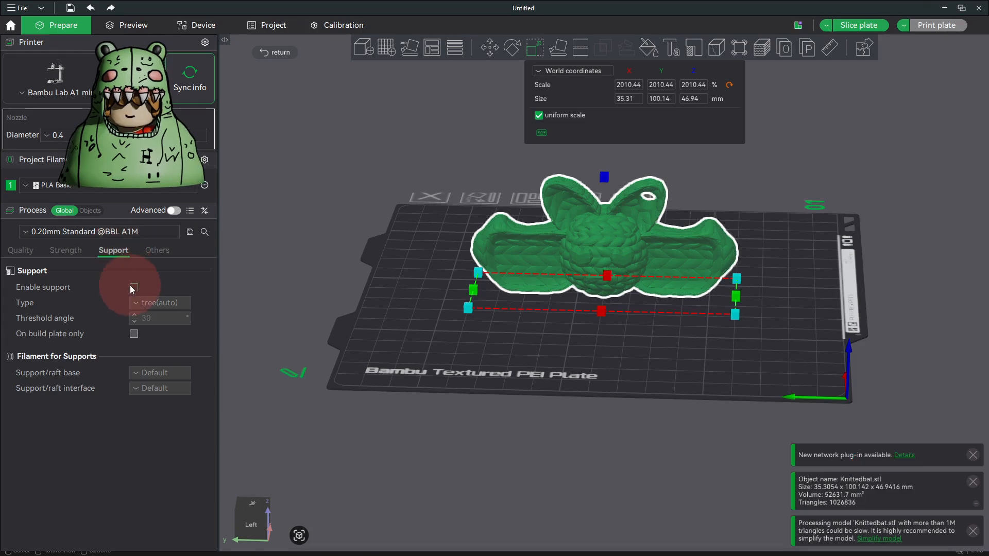
pyautogui.click(164, 303)
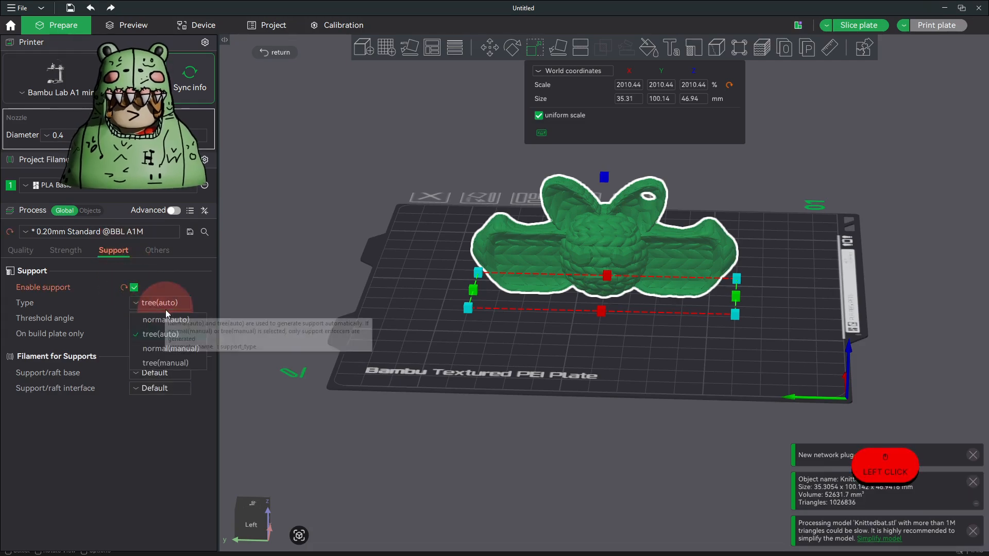
pyautogui.click(859, 26)
# Inspect the sliced bat and its supports up close, and view the print job settings without sending the job
pyautogui.moveTo(692, 215); pyautogui.dragTo(690, 222, button='middle')
pyautogui.scroll(6, 690, 224)
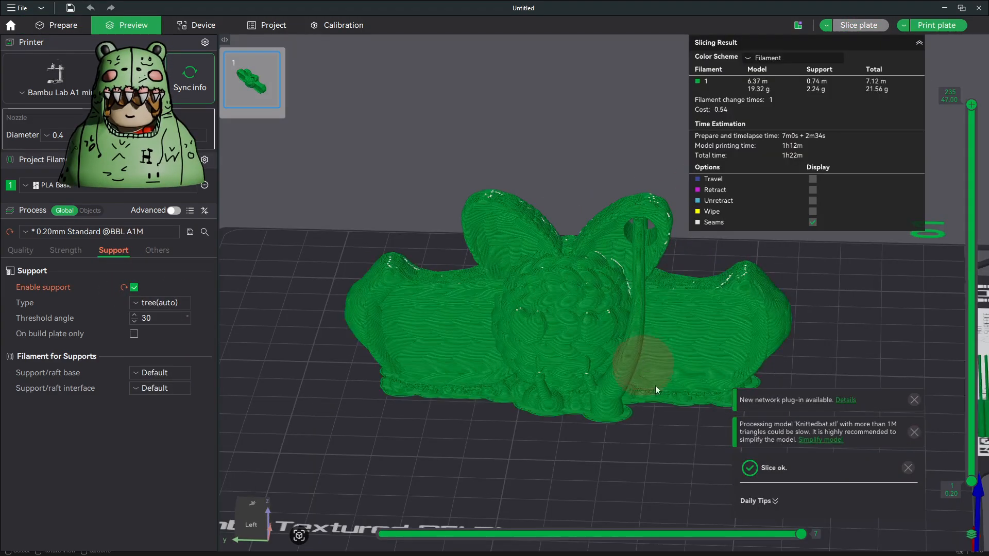
pyautogui.moveTo(653, 410); pyautogui.dragTo(688, 420, button='middle')
pyautogui.moveTo(690, 421); pyautogui.dragTo(635, 415)
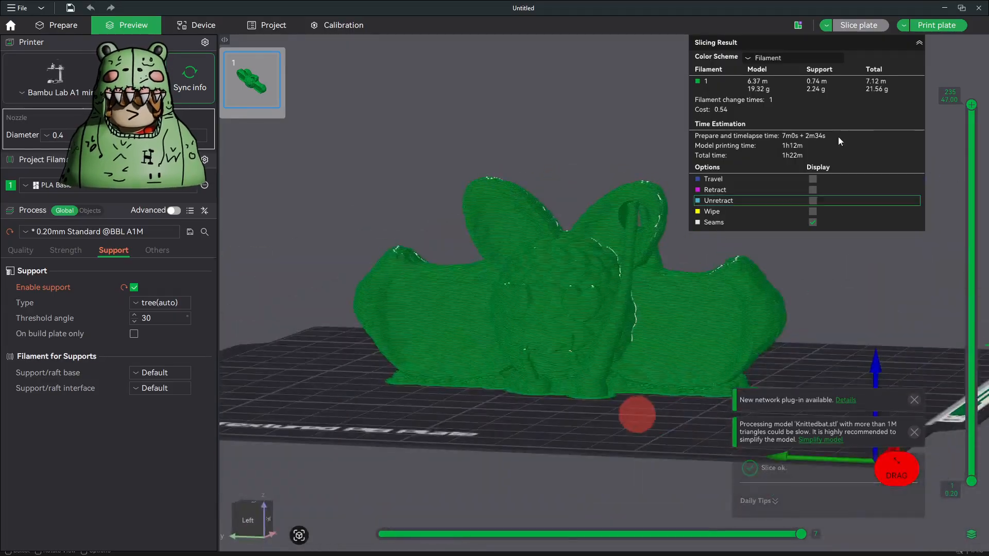
pyautogui.click(938, 26)
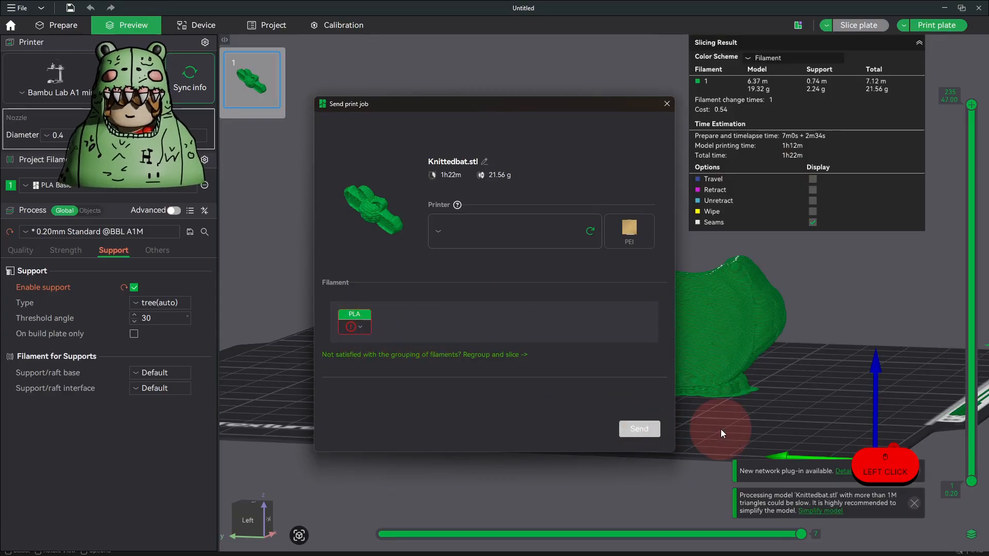
pyautogui.click(667, 103)
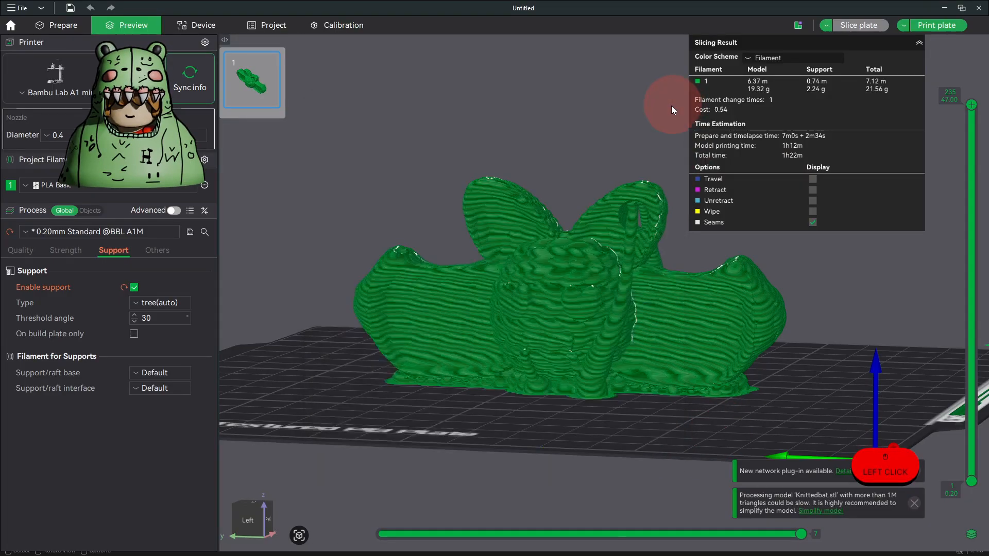